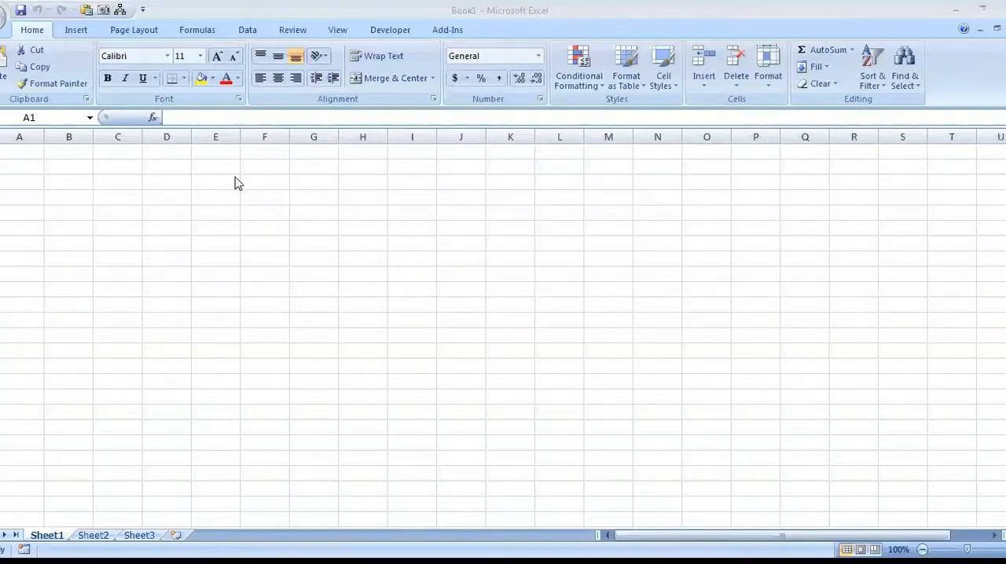
Select cell B2, cell D3 and the whole of row 2 in turn.
{"action": "left_click", "coordinate": [65, 170]}
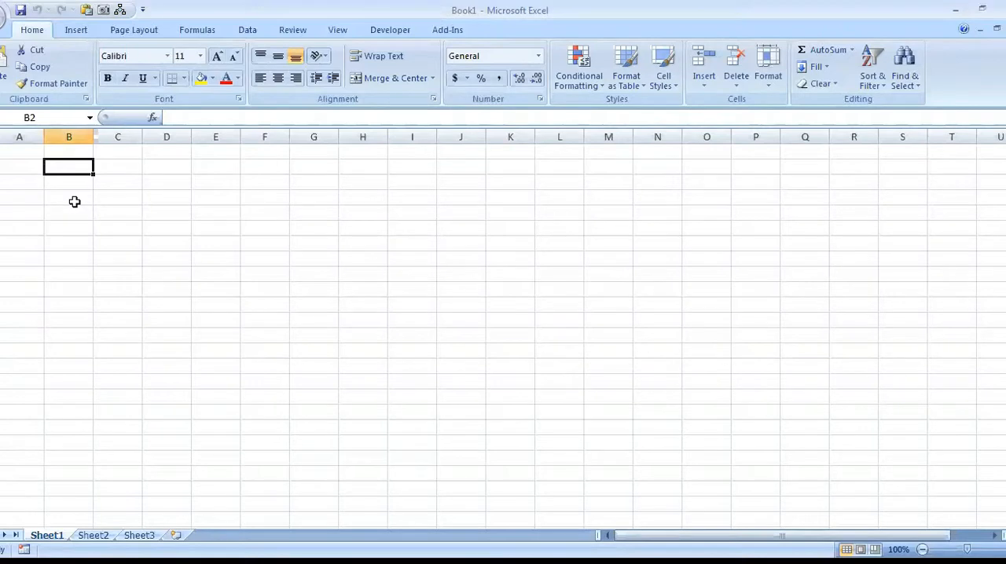
{"action": "left_click", "coordinate": [184, 182]}
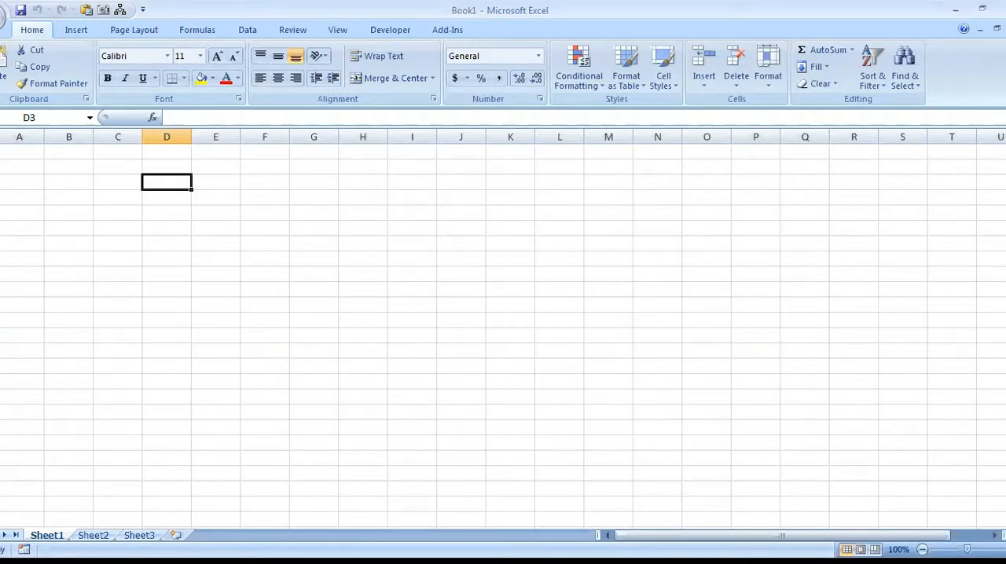
{"action": "left_click", "coordinate": [1, 166]}
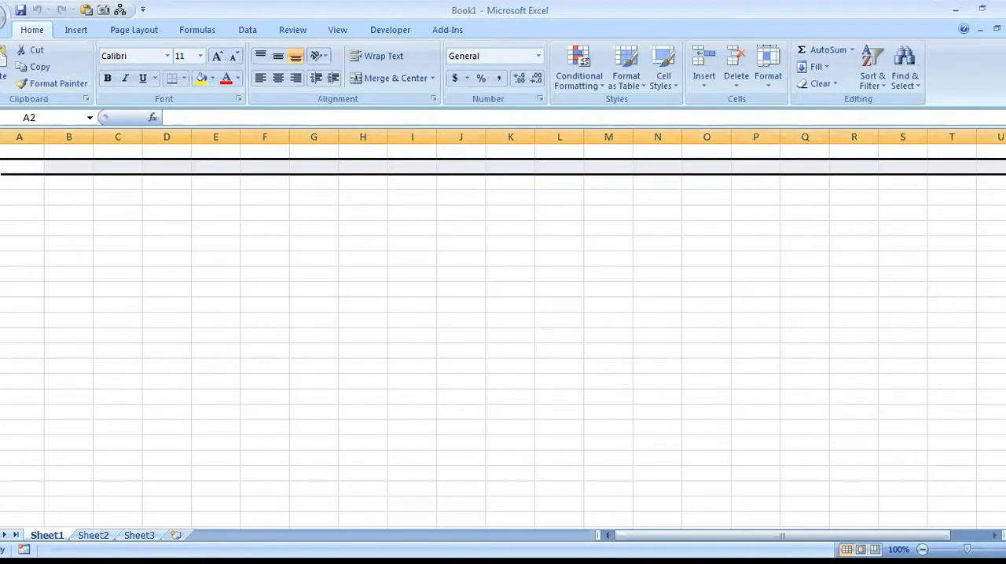
Select column B and make it slightly narrower.
{"action": "left_click", "coordinate": [61, 137]}
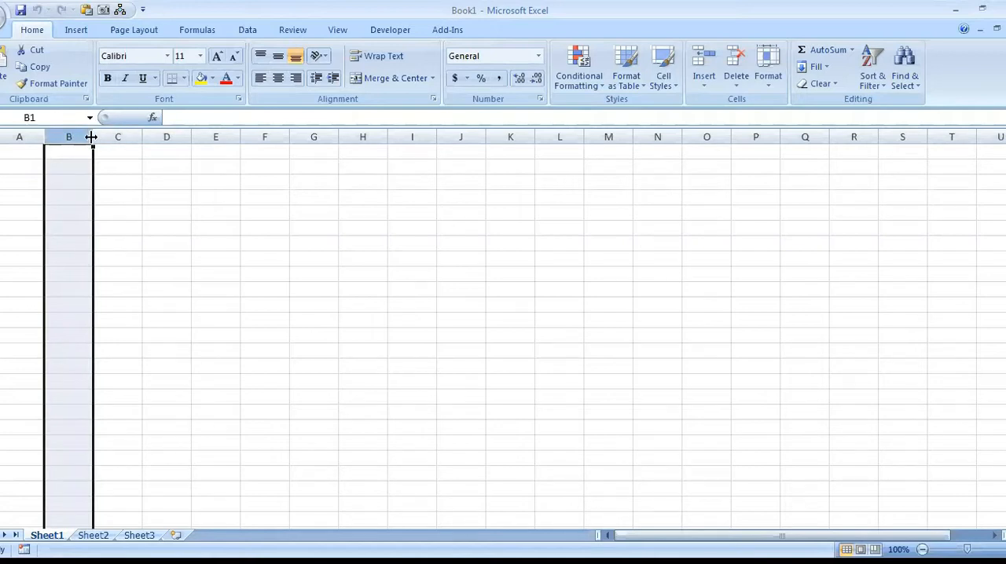
{"action": "mouse_move", "coordinate": [91, 136]}
{"action": "left_mouse_down"}
{"action": "mouse_move", "coordinate": [126, 136]}
{"action": "mouse_move", "coordinate": [90, 138]}
{"action": "left_mouse_up"}
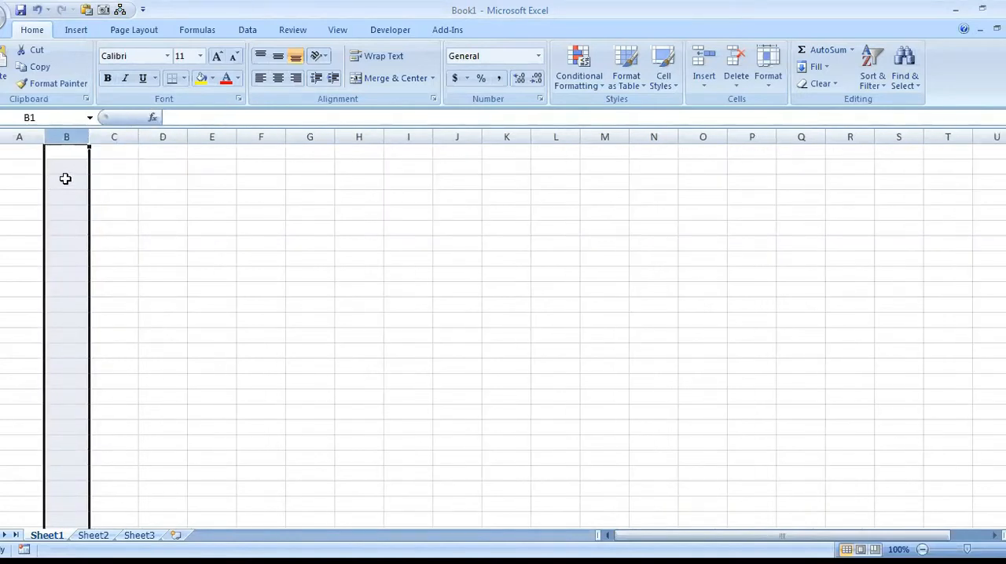
Enter a first name in cell B3 and move the cell's contents to F2.
{"action": "left_click", "coordinate": [65, 179]}
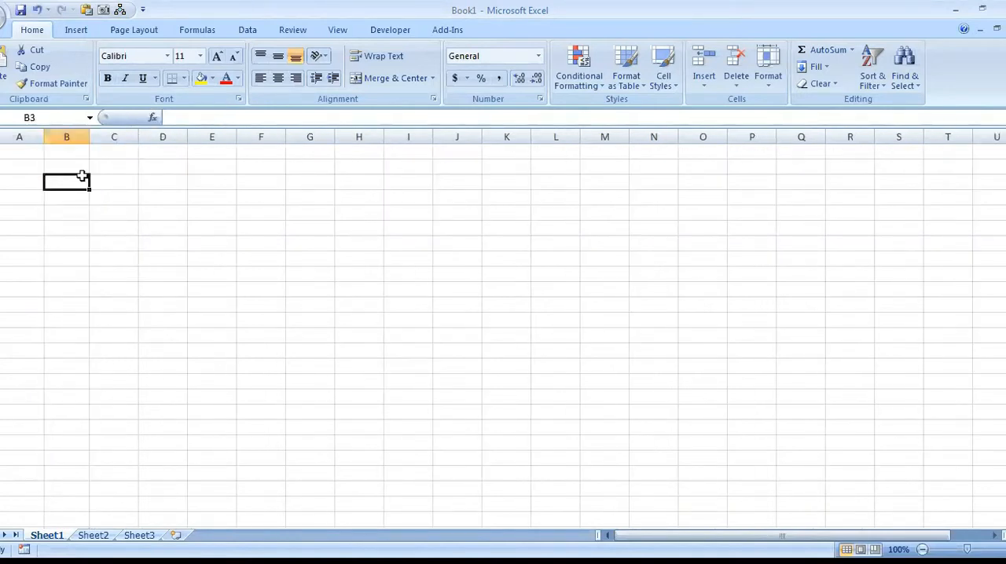
{"action": "type", "text": "greg"}
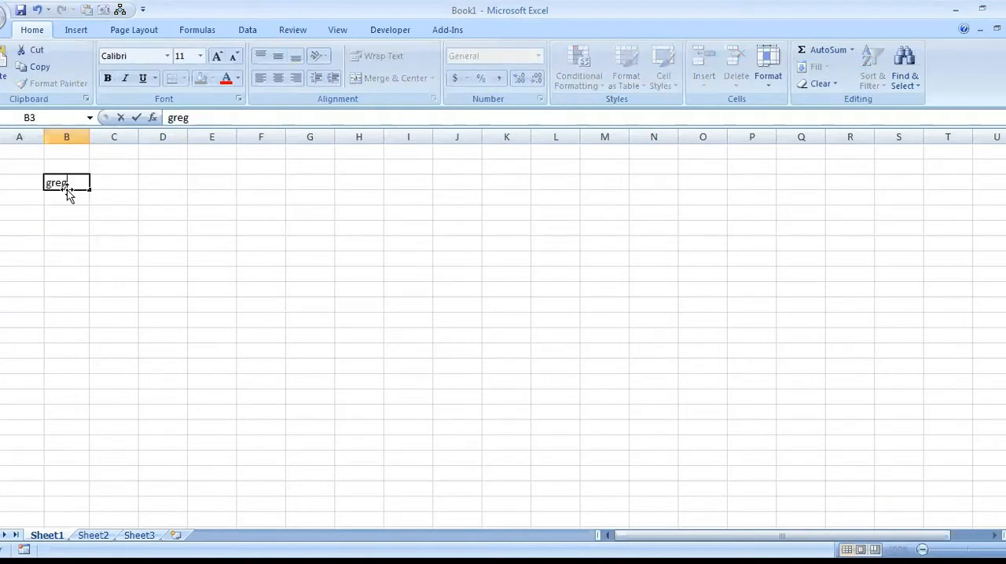
{"action": "key", "text": "ctrl+Return"}
{"action": "left_click_drag", "start_coordinate": [70, 196], "coordinate": [281, 176]}
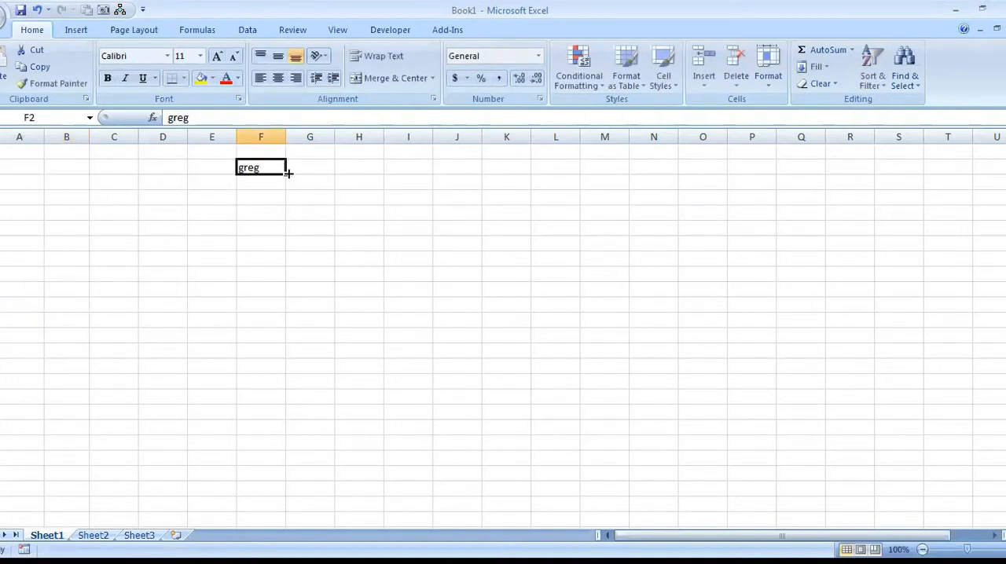
Fill the name from F2 down through F8, and clear the filled range.
{"action": "left_click_drag", "start_coordinate": [286, 174], "coordinate": [288, 264]}
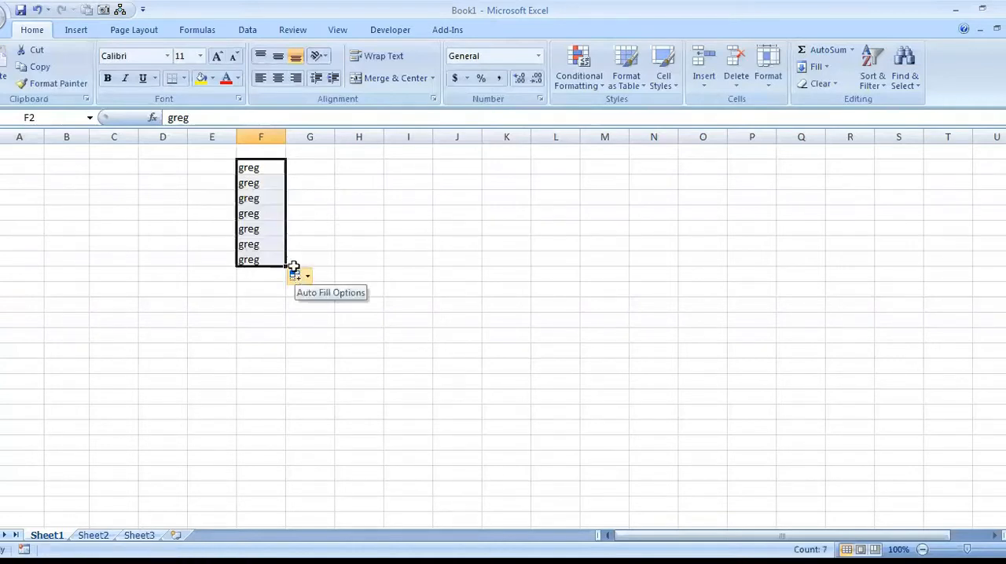
{"action": "key", "text": "Delete"}
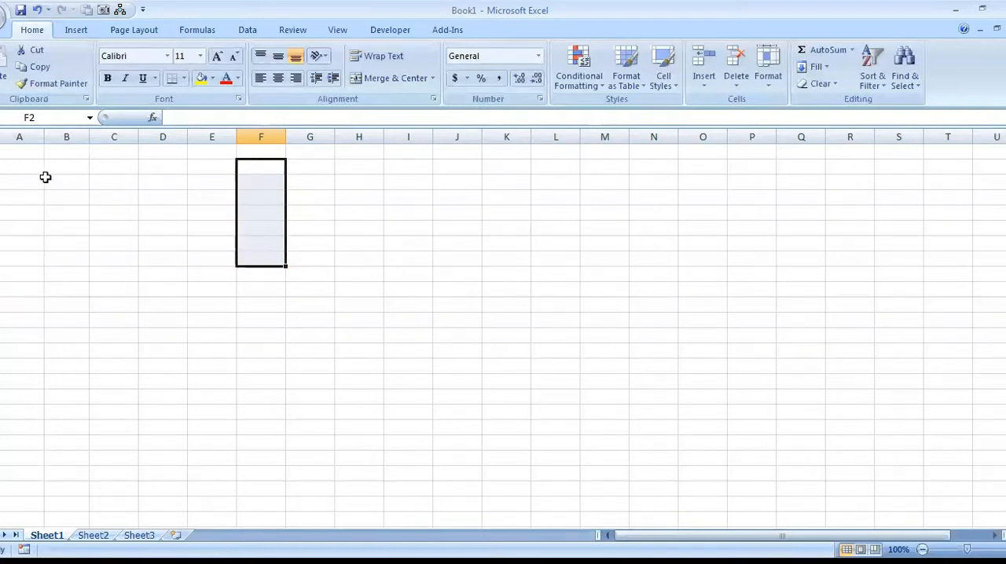
Try moving the empty cell B2 to C2 and return it to B2.
{"action": "left_click", "coordinate": [55, 165]}
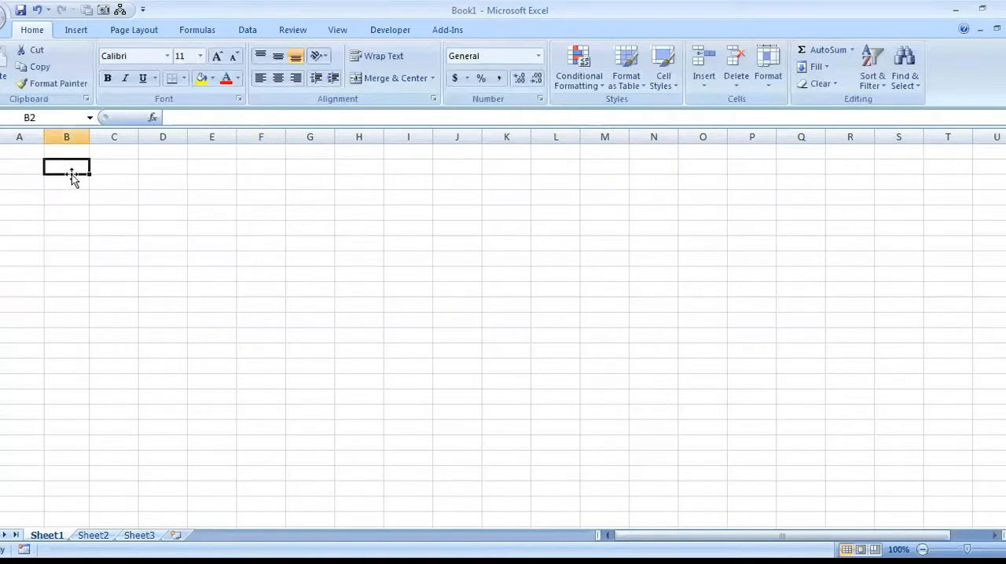
{"action": "left_click_drag", "start_coordinate": [70, 162], "coordinate": [130, 170]}
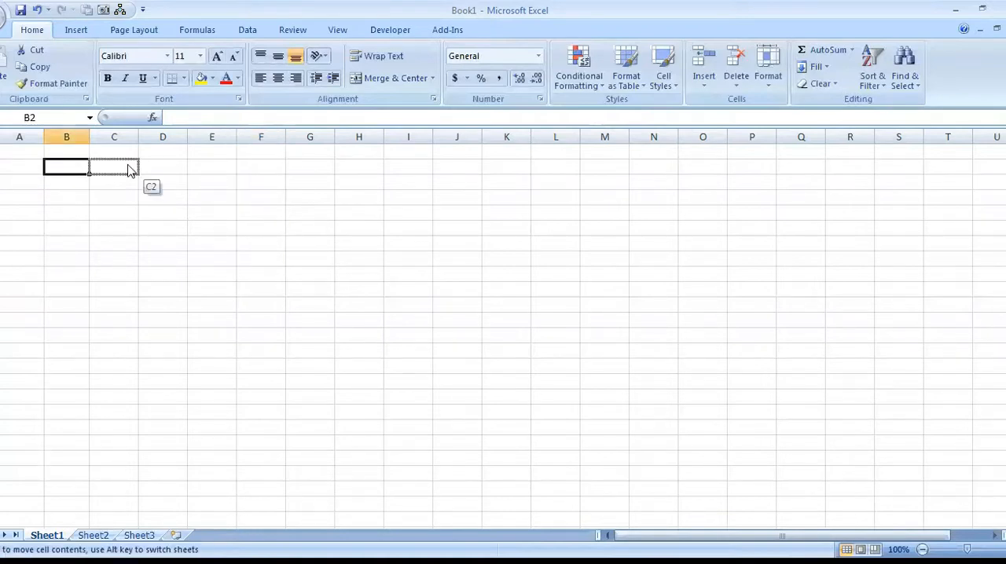
{"action": "left_click_drag", "start_coordinate": [130, 170], "coordinate": [92, 174]}
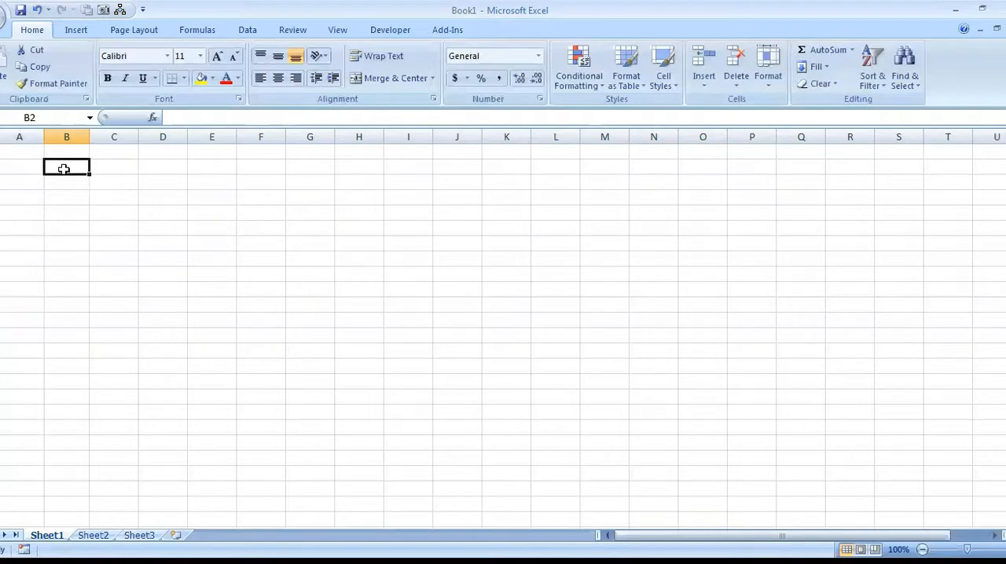
Select the range C2:E5, the whole of column D, the whole of row 3 and cell B2 in turn.
{"action": "left_click", "coordinate": [104, 168]}
{"action": "left_click_drag", "start_coordinate": [104, 167], "coordinate": [187, 218]}
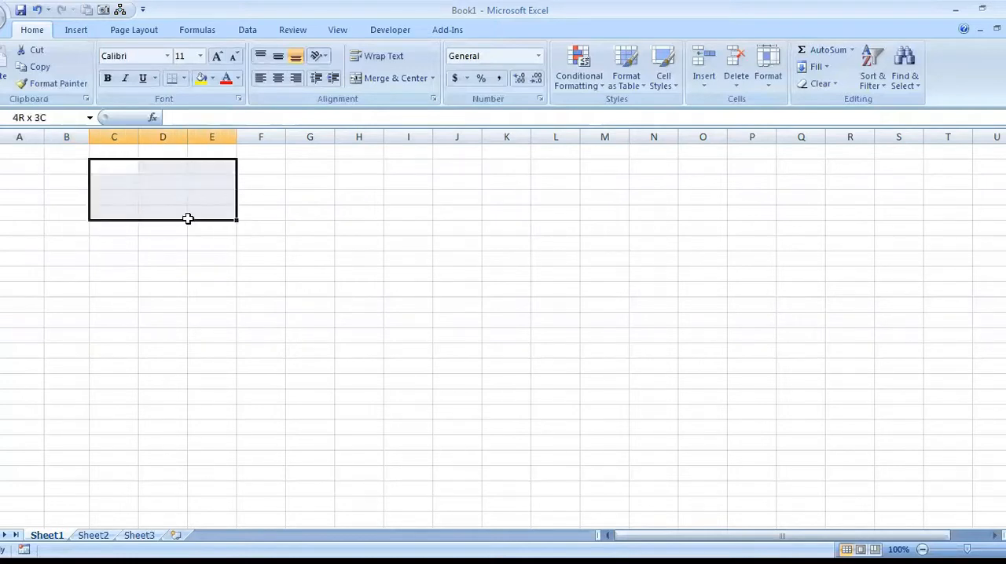
{"action": "left_click", "coordinate": [167, 136]}
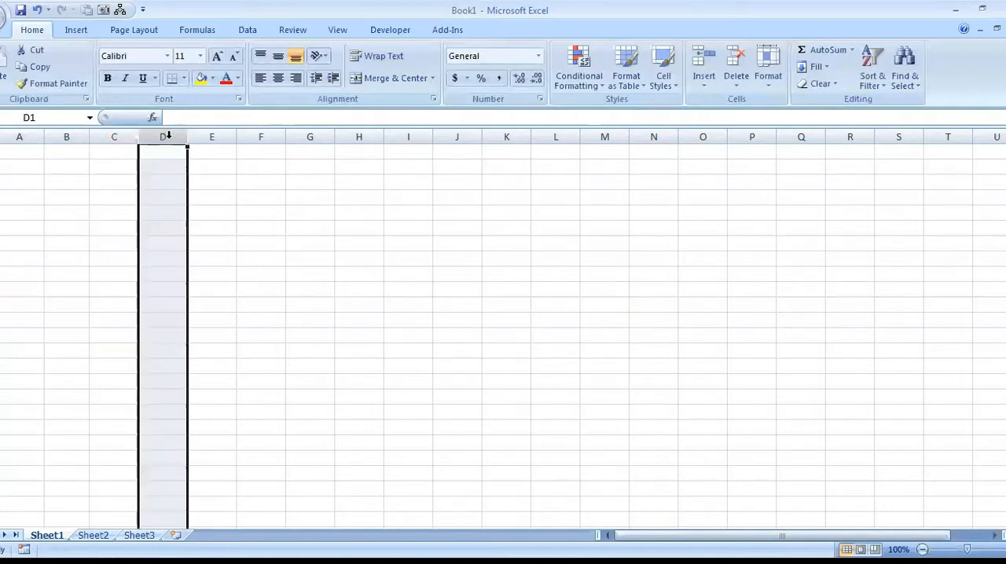
{"action": "left_click", "coordinate": [0, 181]}
{"action": "left_click", "coordinate": [79, 165]}
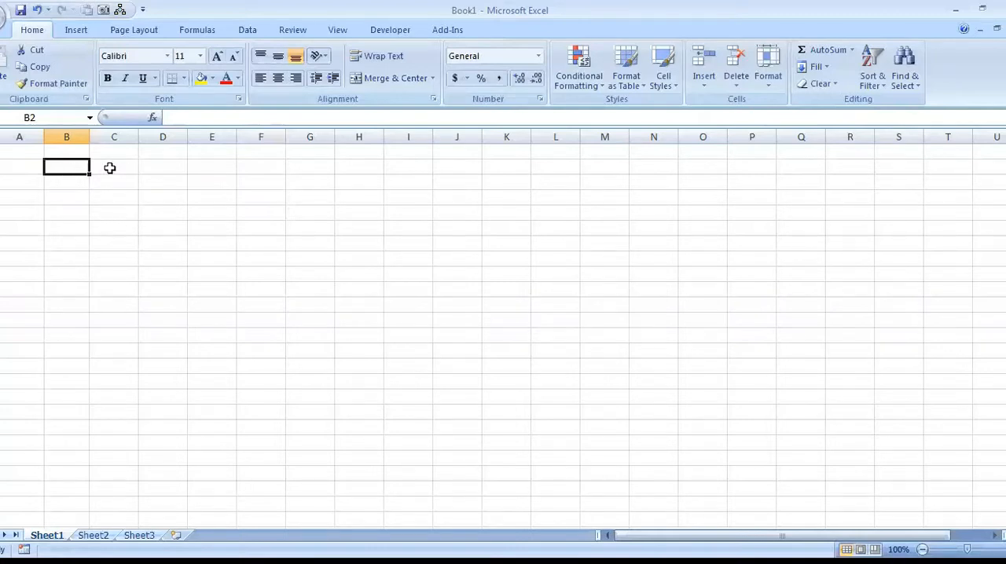
Open cell C2 for in-cell editing and leave it empty, moving the selection to D3 and E2.
{"action": "double_click", "coordinate": [109, 168]}
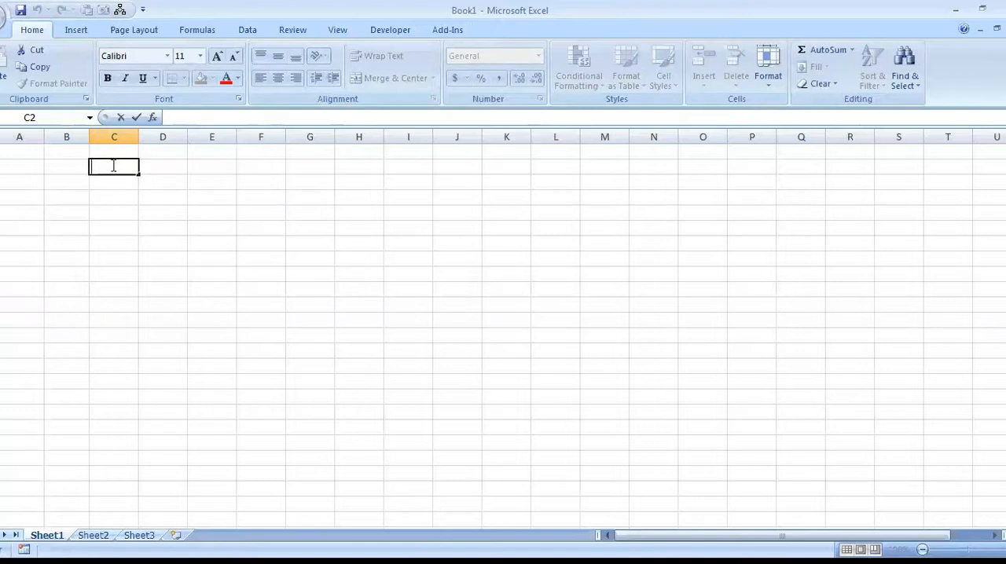
{"action": "left_click", "coordinate": [179, 184]}
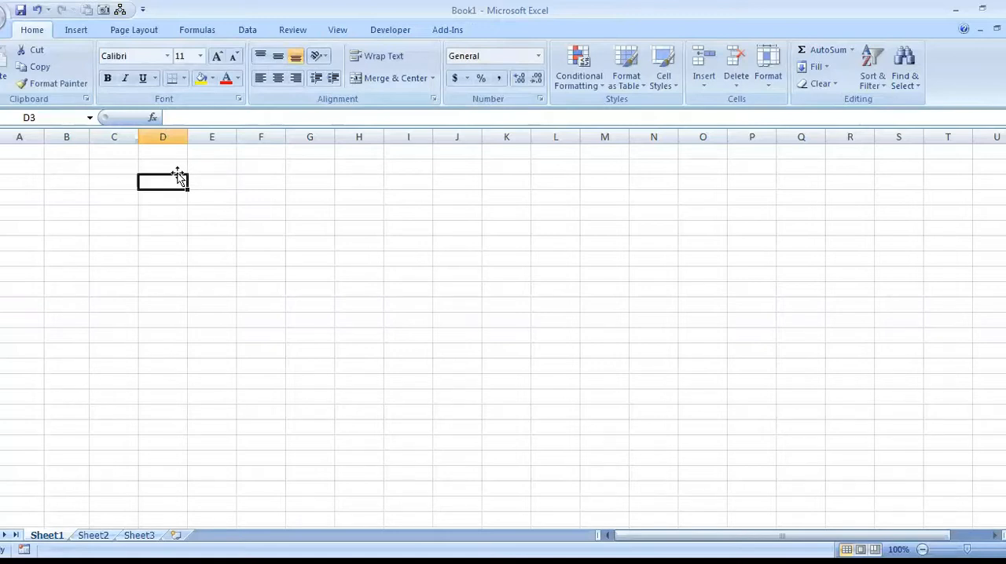
{"action": "left_click", "coordinate": [230, 166]}
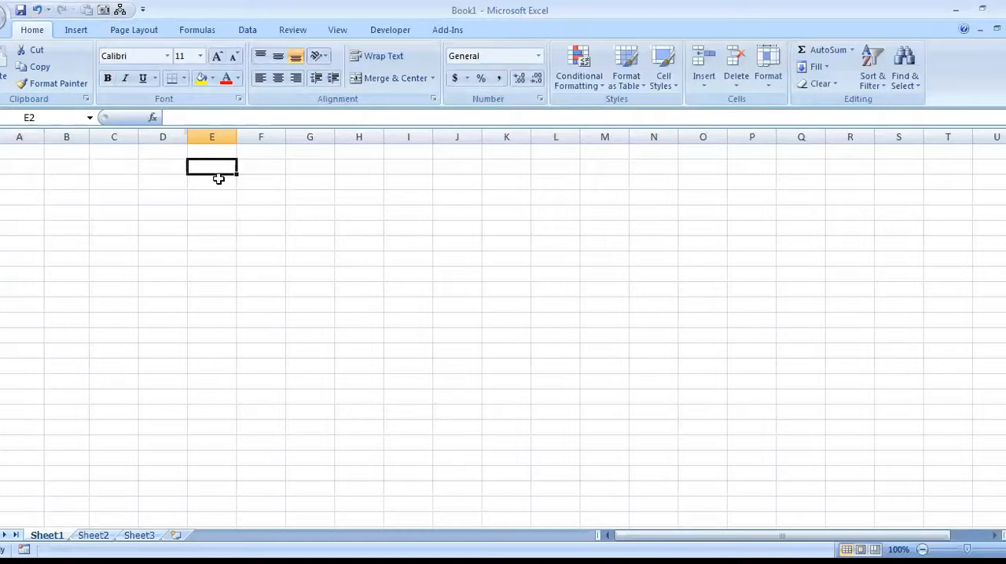
Hide column C.
{"action": "left_click", "coordinate": [115, 142]}
{"action": "right_click", "coordinate": [115, 142]}
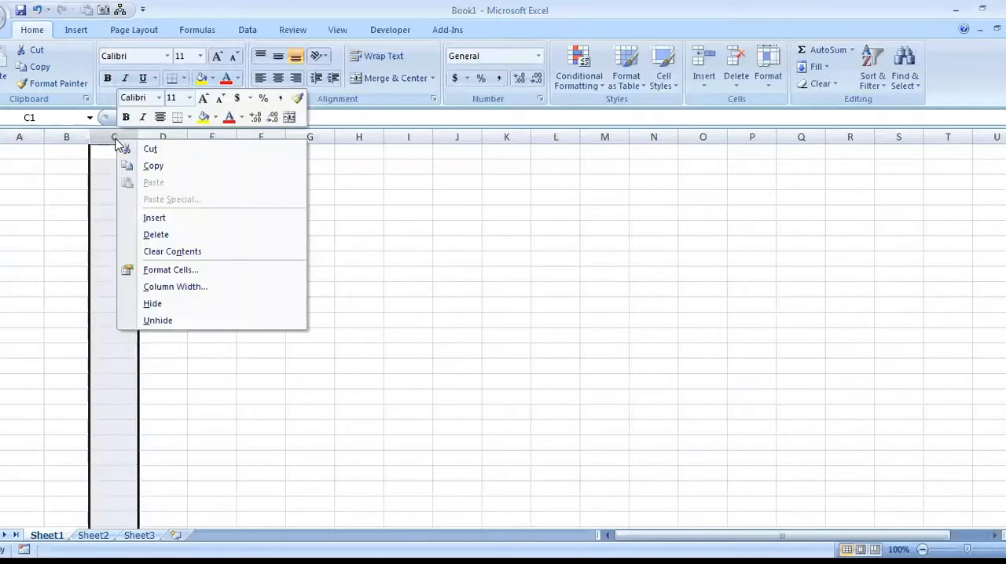
{"action": "left_click", "coordinate": [171, 304]}
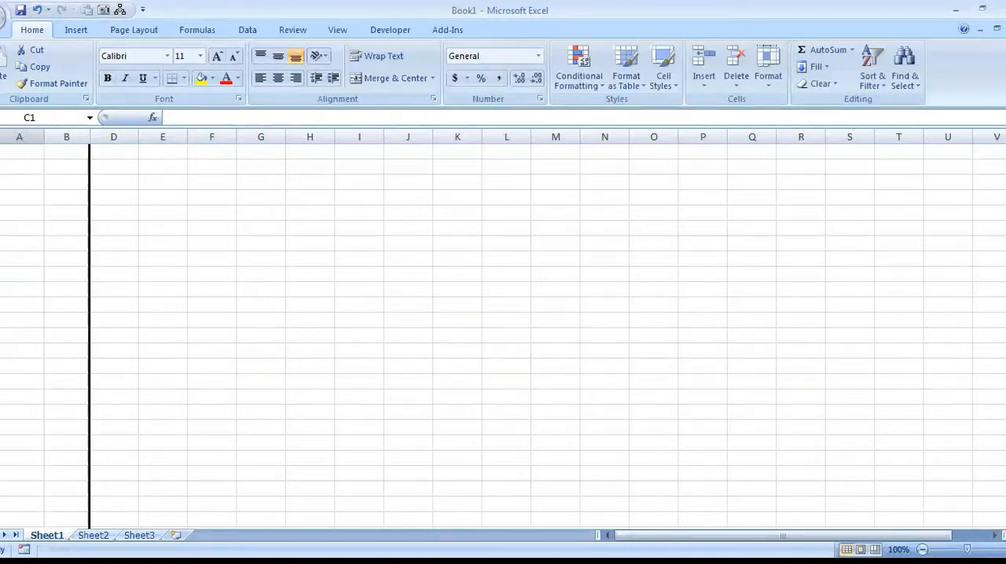
Select the entire sheet and unhide all of its columns.
{"action": "left_click", "coordinate": [0, 137]}
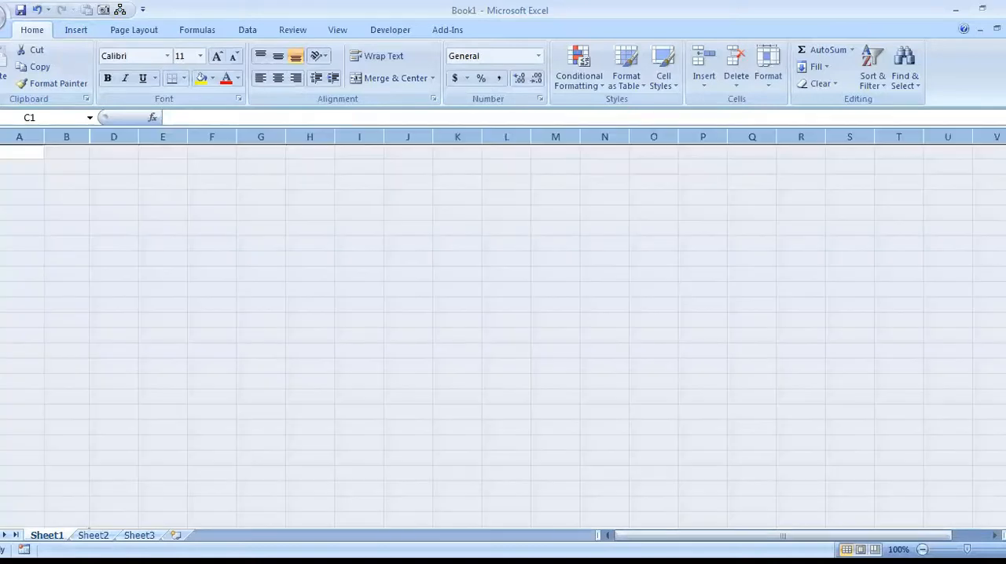
{"action": "right_click", "coordinate": [65, 137]}
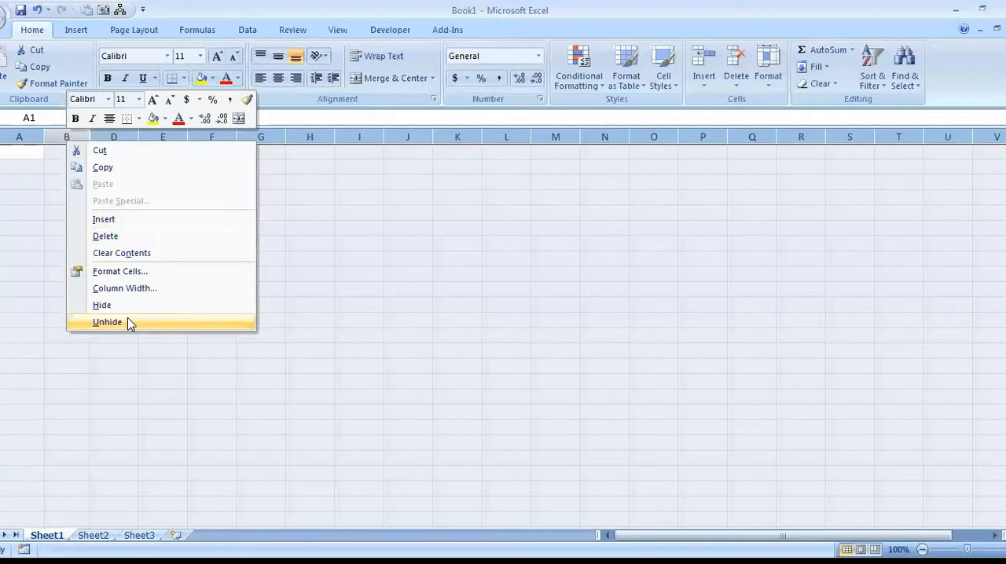
{"action": "left_click", "coordinate": [131, 324]}
Hide column C again.
{"action": "left_click", "coordinate": [115, 137]}
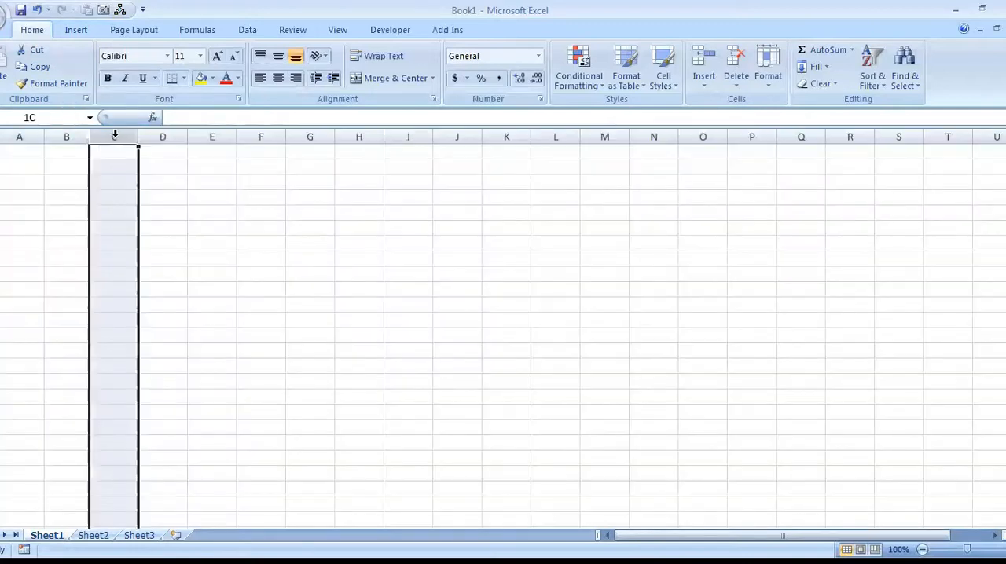
{"action": "right_click", "coordinate": [115, 136]}
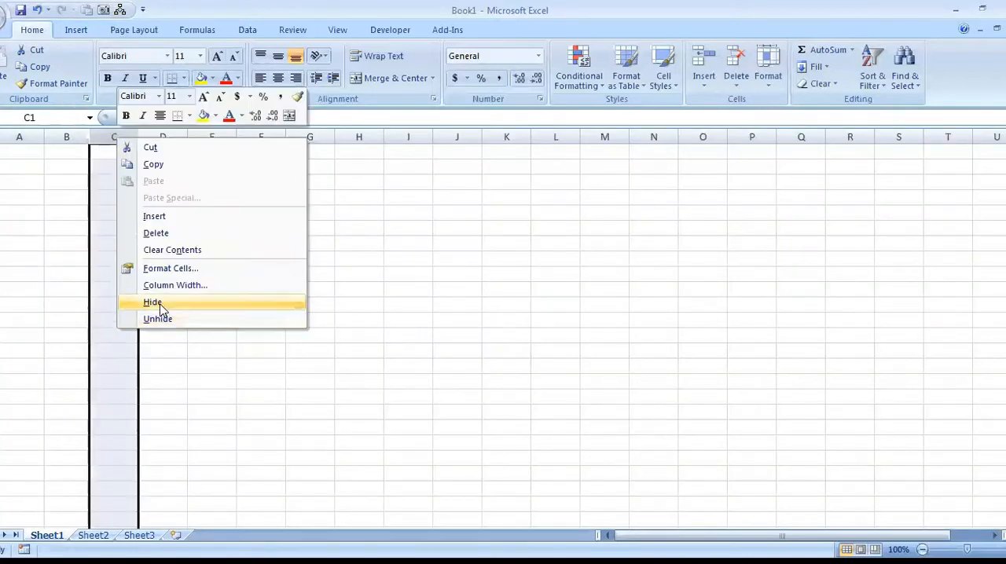
{"action": "left_click", "coordinate": [153, 303]}
Select columns B through D and unhide the column between them.
{"action": "left_click_drag", "start_coordinate": [69, 136], "coordinate": [122, 135]}
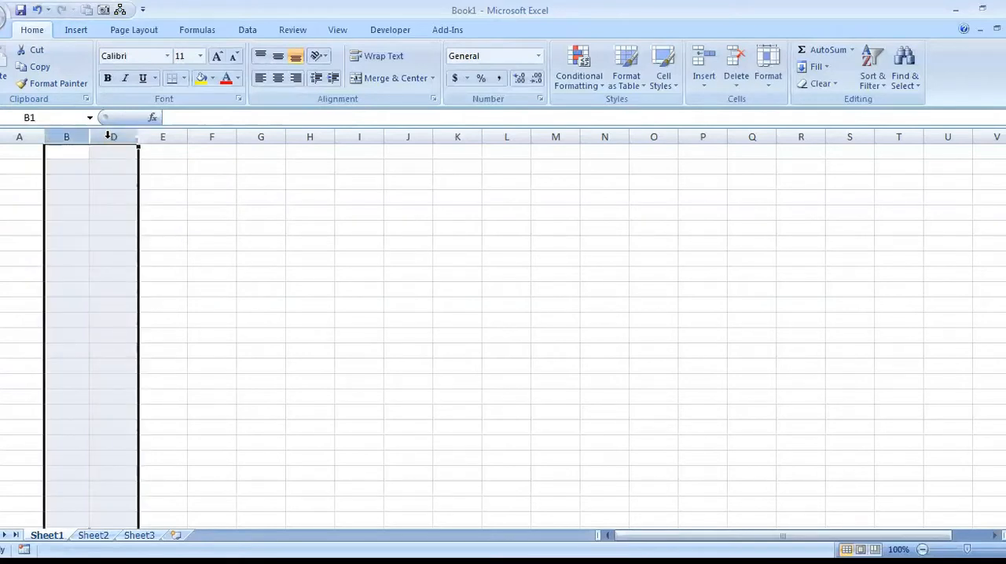
{"action": "right_click", "coordinate": [101, 137]}
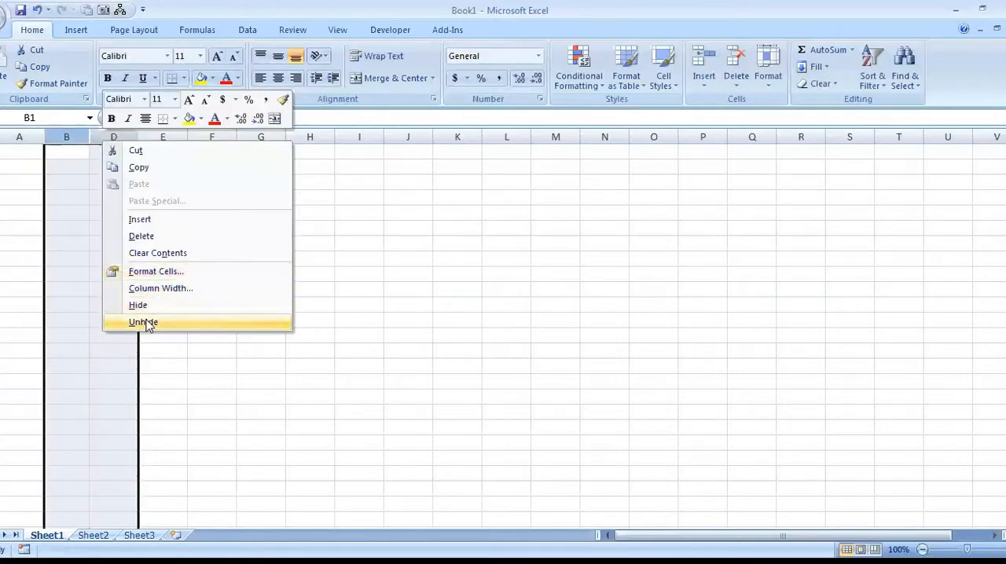
{"action": "left_click", "coordinate": [147, 323]}
Move the active cell around columns C to E, from C9 by way of C4, C7 and E7 to E4.
{"action": "left_click", "coordinate": [95, 272]}
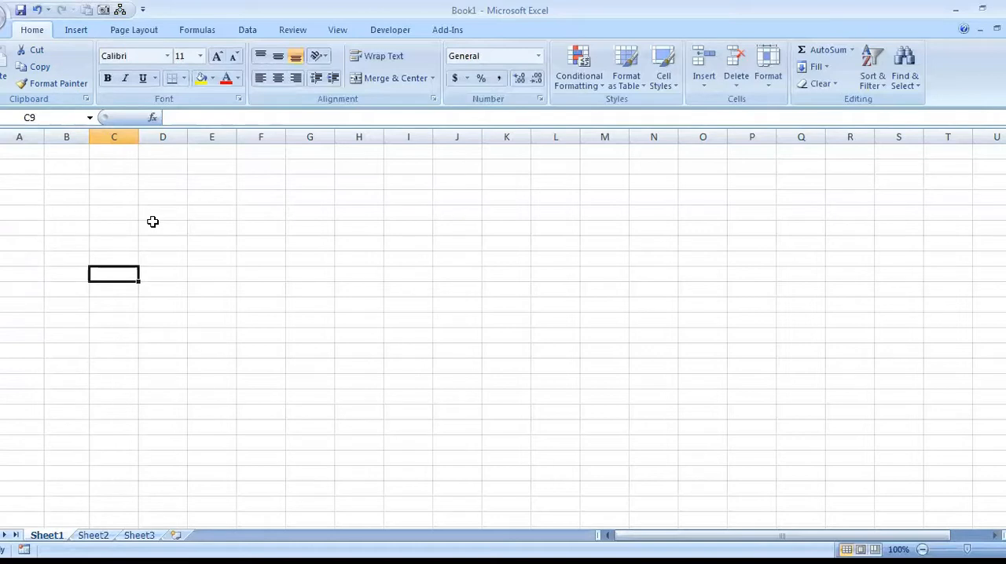
{"action": "left_click", "coordinate": [128, 198]}
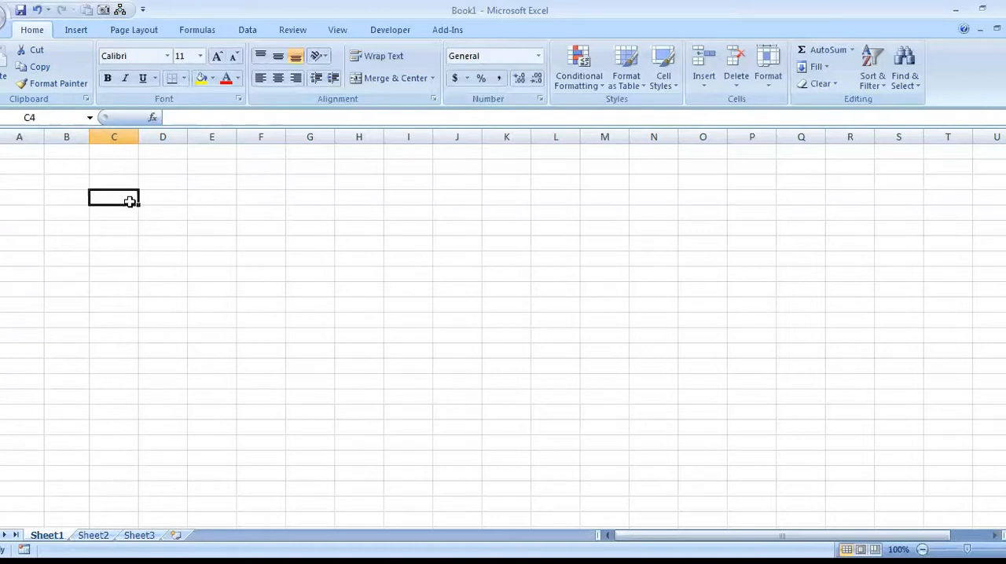
{"action": "left_click", "coordinate": [200, 198]}
{"action": "left_click", "coordinate": [151, 176]}
{"action": "left_click", "coordinate": [110, 185]}
{"action": "left_click", "coordinate": [132, 245]}
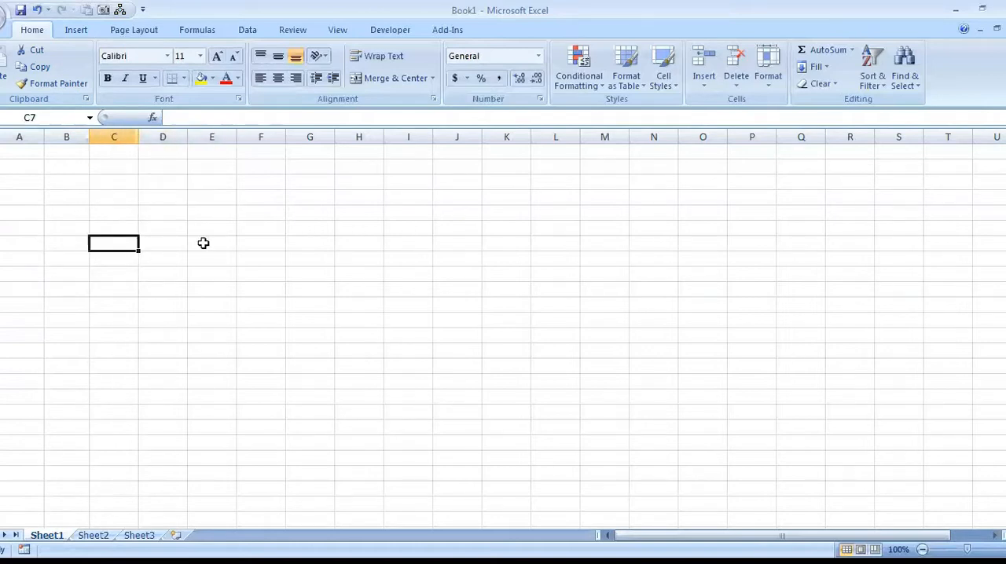
{"action": "left_click", "coordinate": [220, 242]}
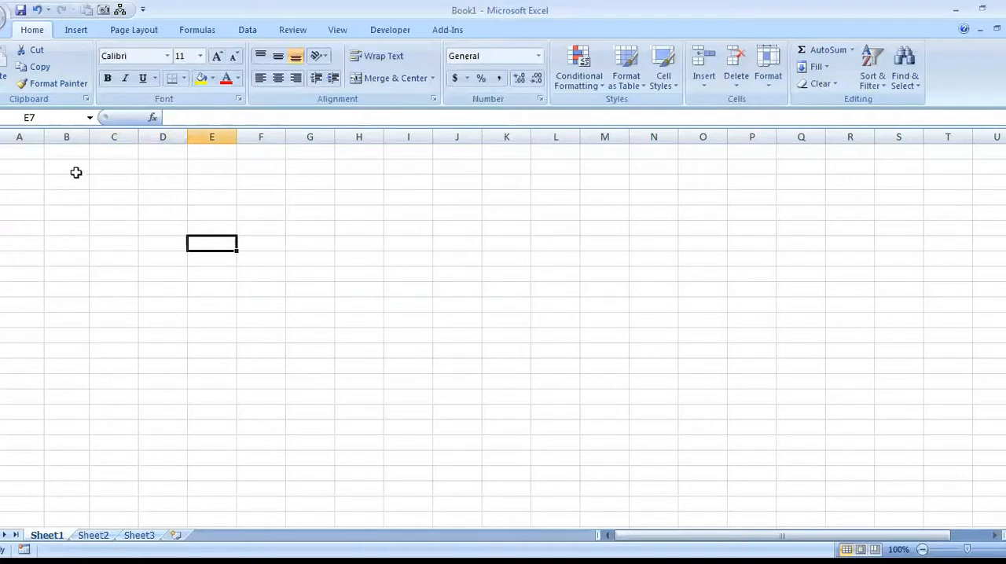
{"action": "key", "text": "Down"}
{"action": "key", "text": "Up"}
{"action": "key", "text": "Up"}
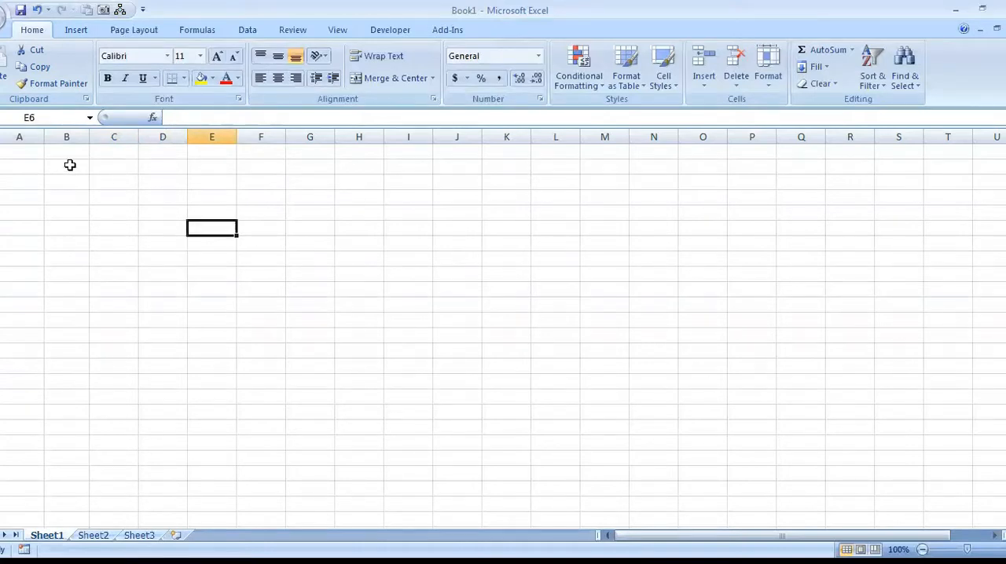
{"action": "key", "text": "Up"}
{"action": "key", "text": "Up"}
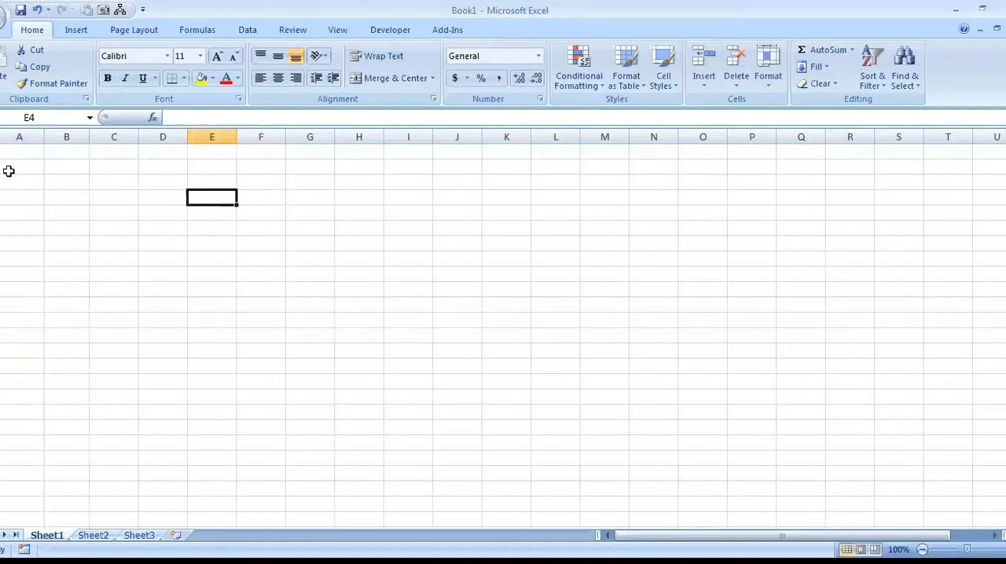
Enter the person's first name in cell A1 and the last name in cell B1.
{"action": "left_click", "coordinate": [20, 151]}
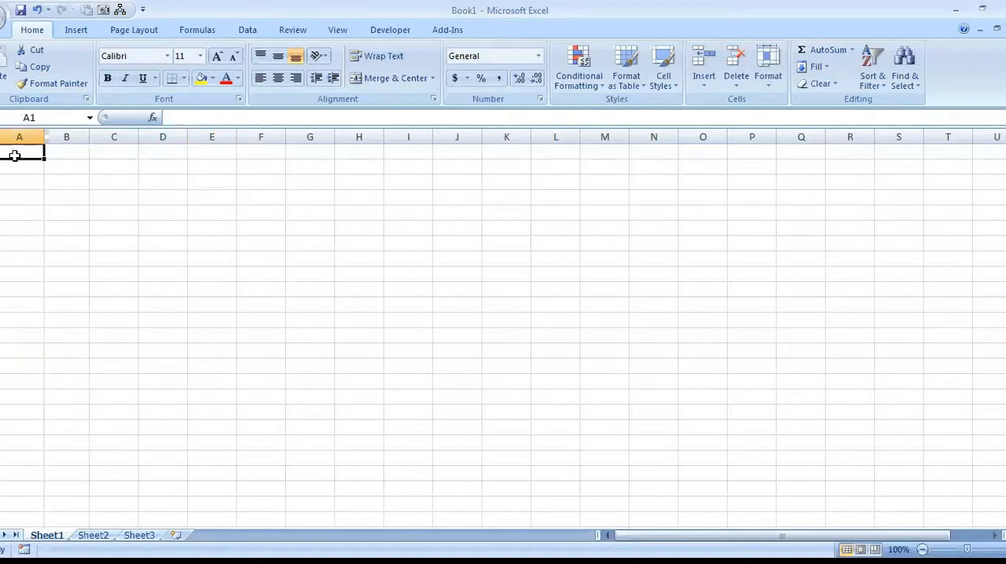
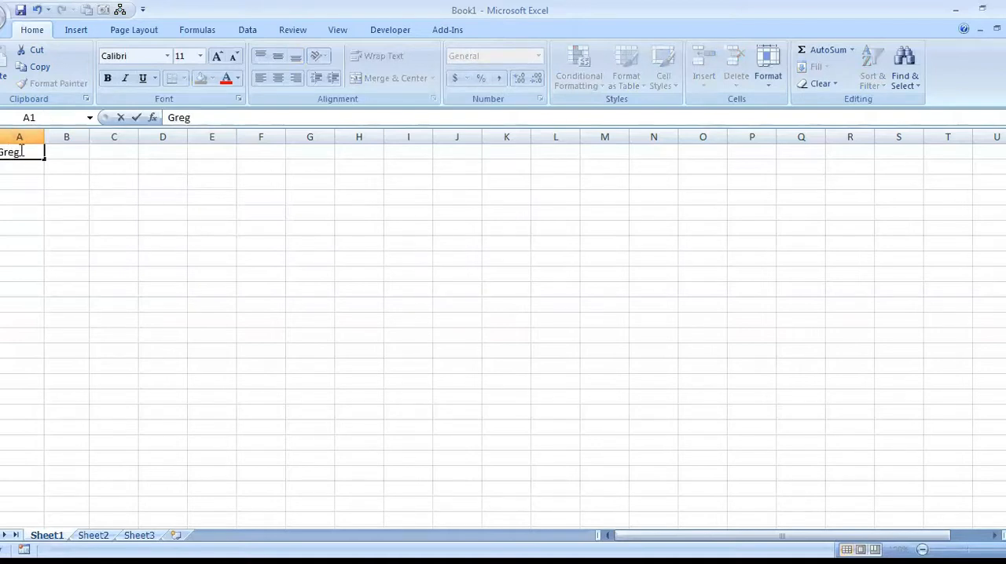
{"action": "left_click", "coordinate": [66, 151]}
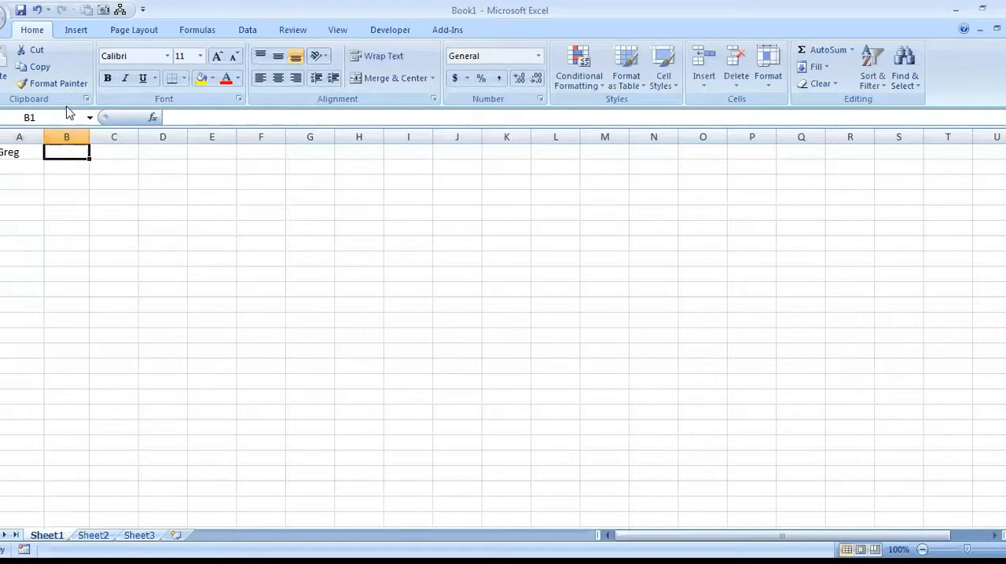
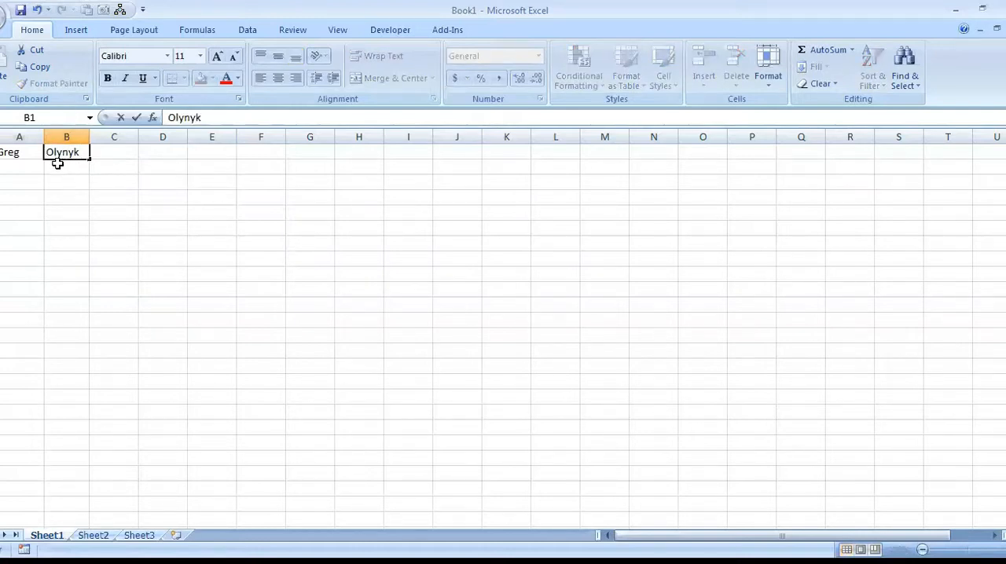
{"action": "key", "text": "ctrl+Return"}
Enter the text "Excel testing overlap" in cell A3.
{"action": "left_click", "coordinate": [18, 183]}
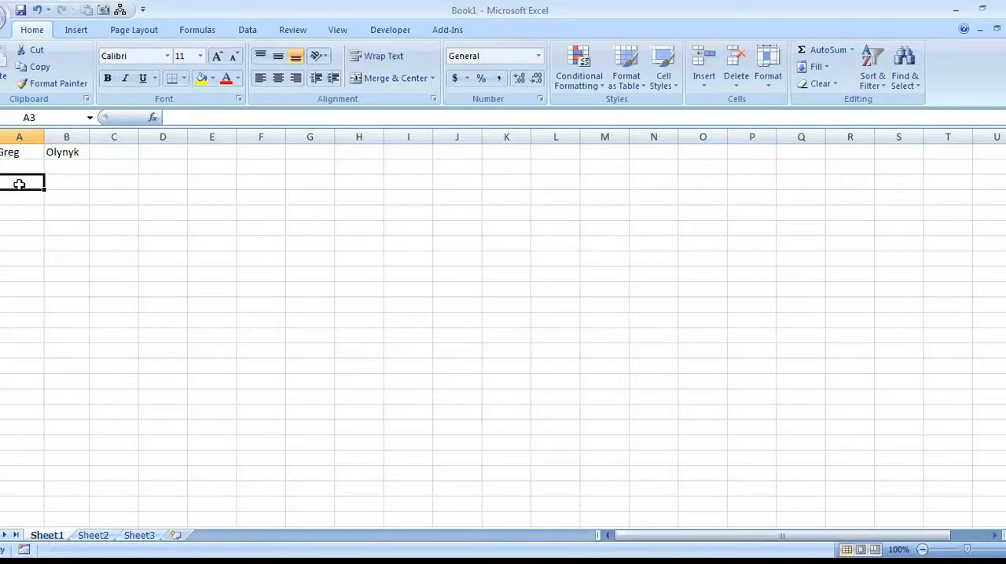
{"action": "type", "text": "Exce"}
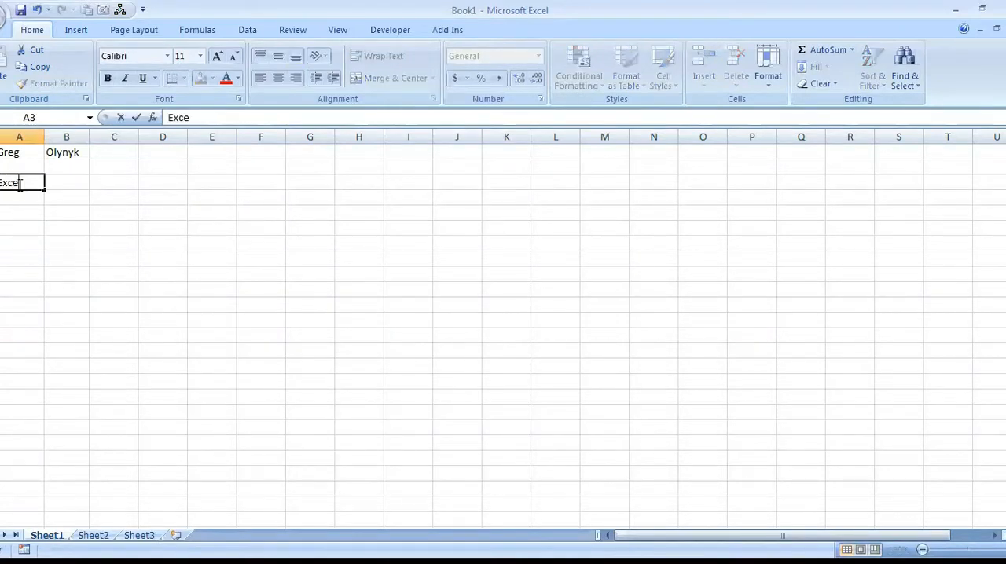
{"action": "type", "text": "l testing "}
{"action": "type", "text": "ob"}
{"action": "type", "text": "erlap"}
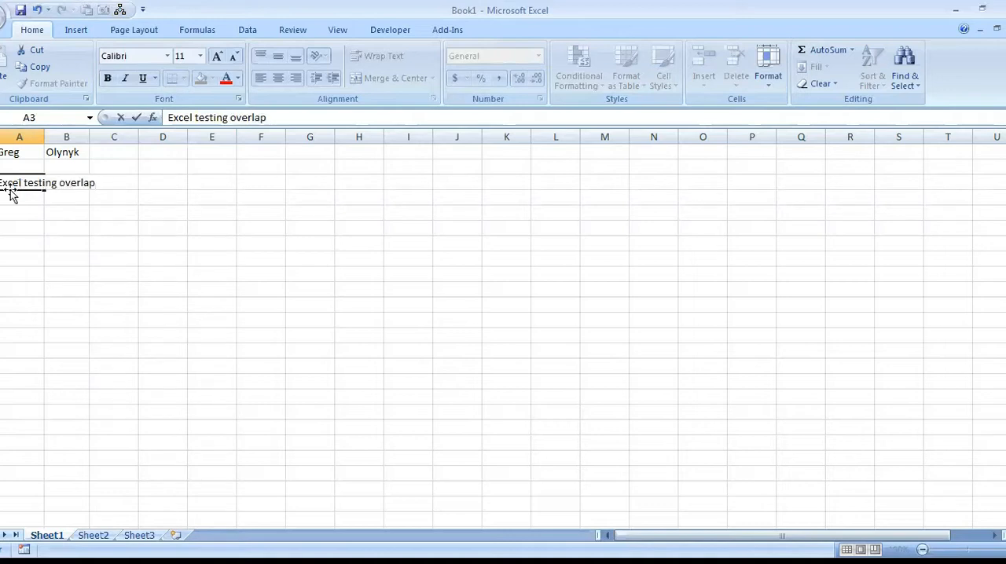
{"action": "key", "text": "Tab"}
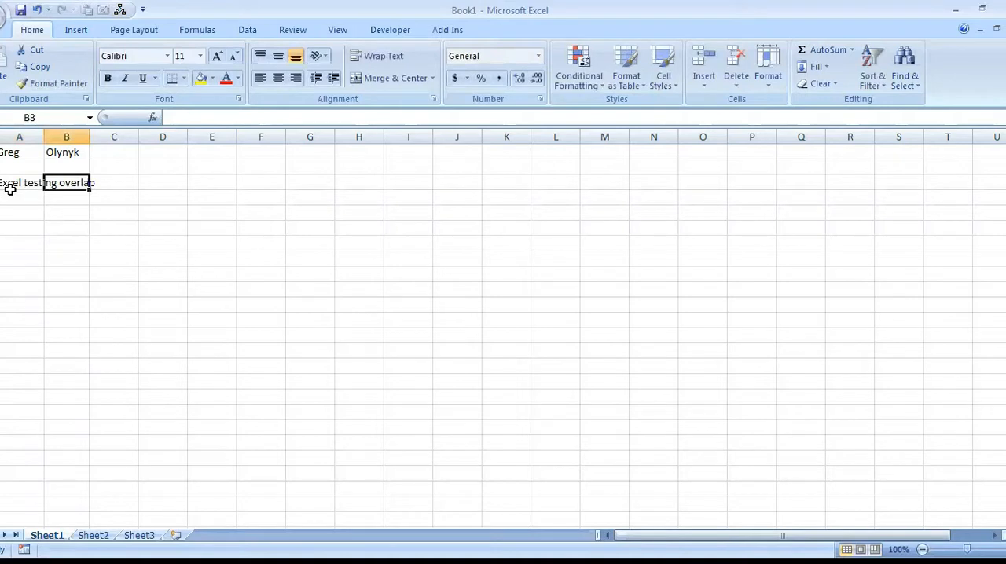
Enter "hi" in cell B3, beside the long text in A3.
{"action": "left_click", "coordinate": [12, 181]}
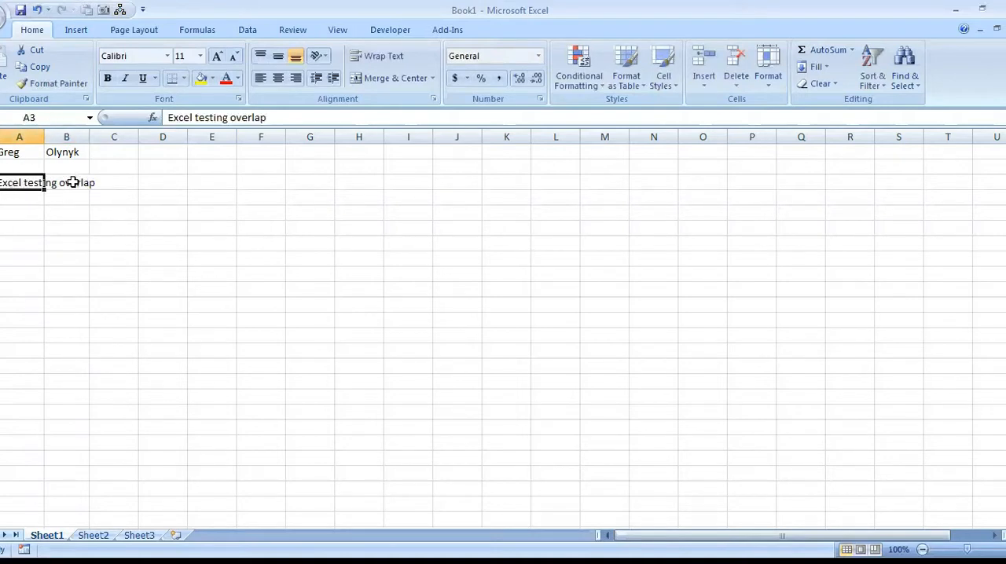
{"action": "left_click", "coordinate": [68, 178]}
{"action": "type", "text": "hi"}
{"action": "key", "text": "Return"}
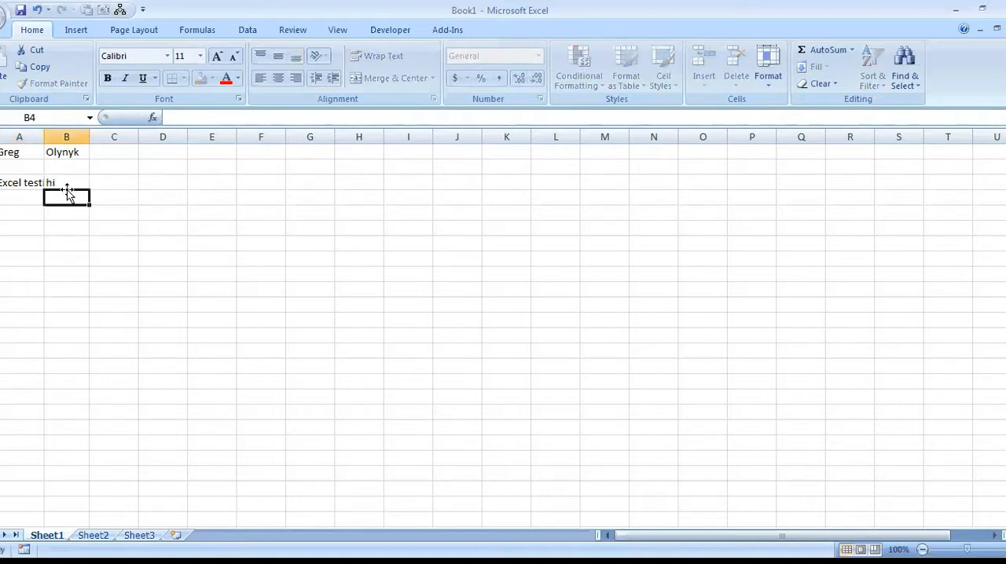
AutoFit column A to its longest entry, and do the same for every column of the sheet.
{"action": "left_click", "coordinate": [28, 182]}
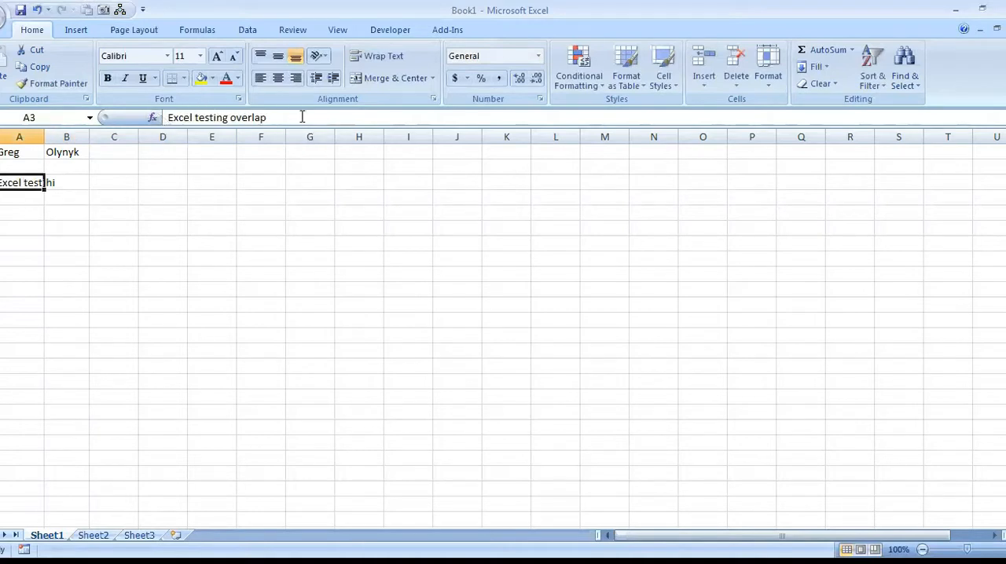
{"action": "left_click", "coordinate": [70, 179]}
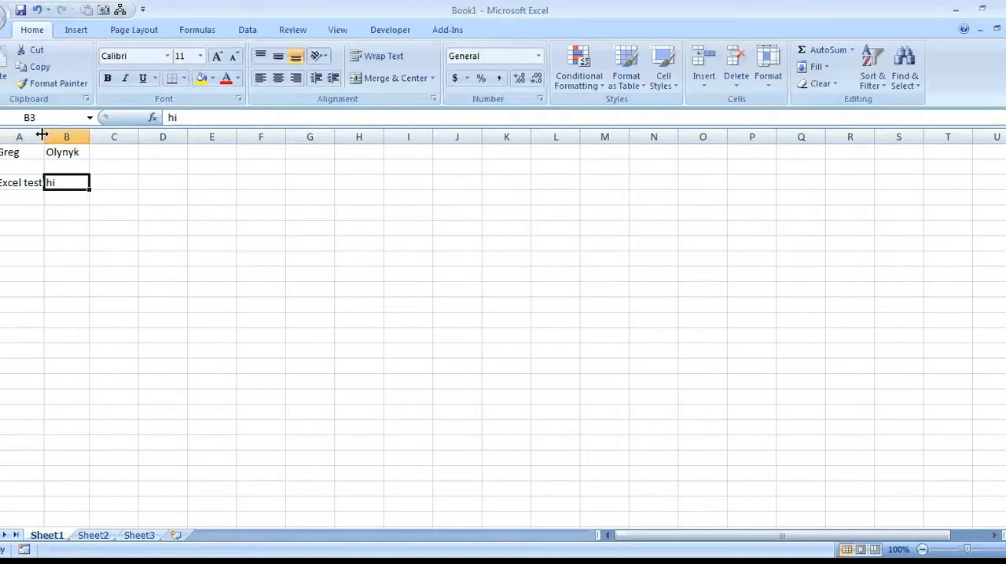
{"action": "mouse_move", "coordinate": [42, 136]}
{"action": "left_mouse_down"}
{"action": "mouse_move", "coordinate": [172, 138]}
{"action": "mouse_move", "coordinate": [39, 137]}
{"action": "left_mouse_up"}
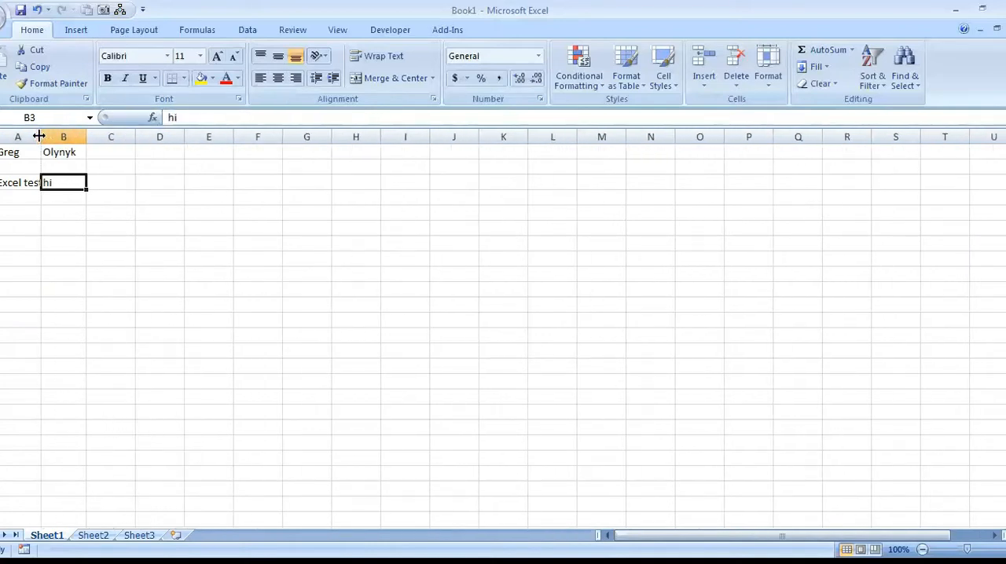
{"action": "double_click", "coordinate": [39, 136]}
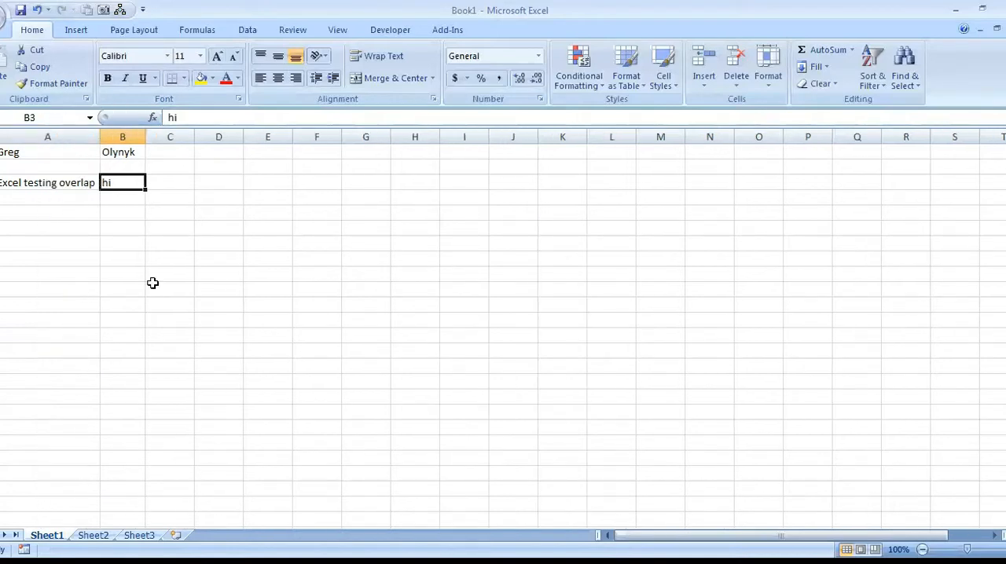
{"action": "left_click", "coordinate": [0, 136]}
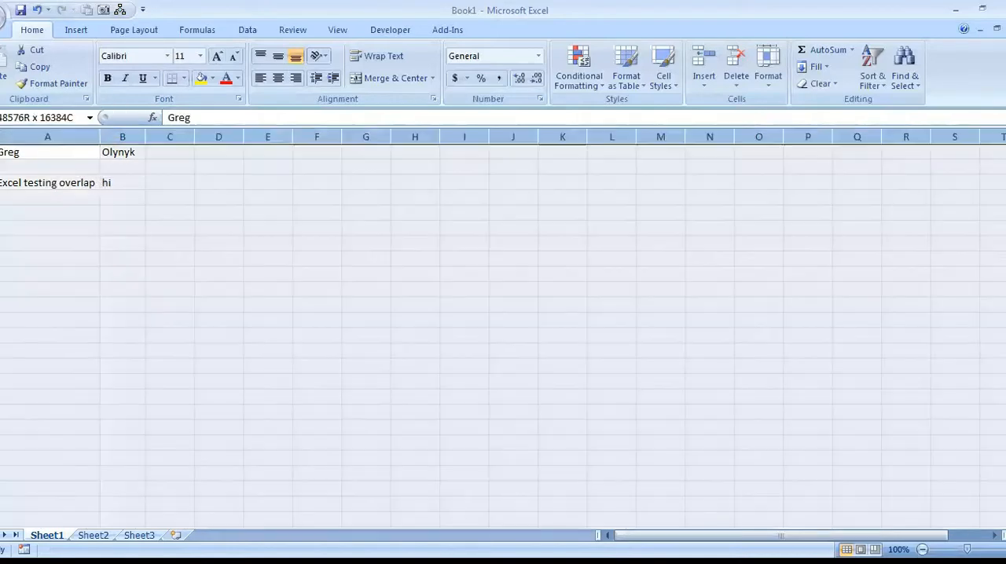
{"action": "double_click", "coordinate": [96, 134]}
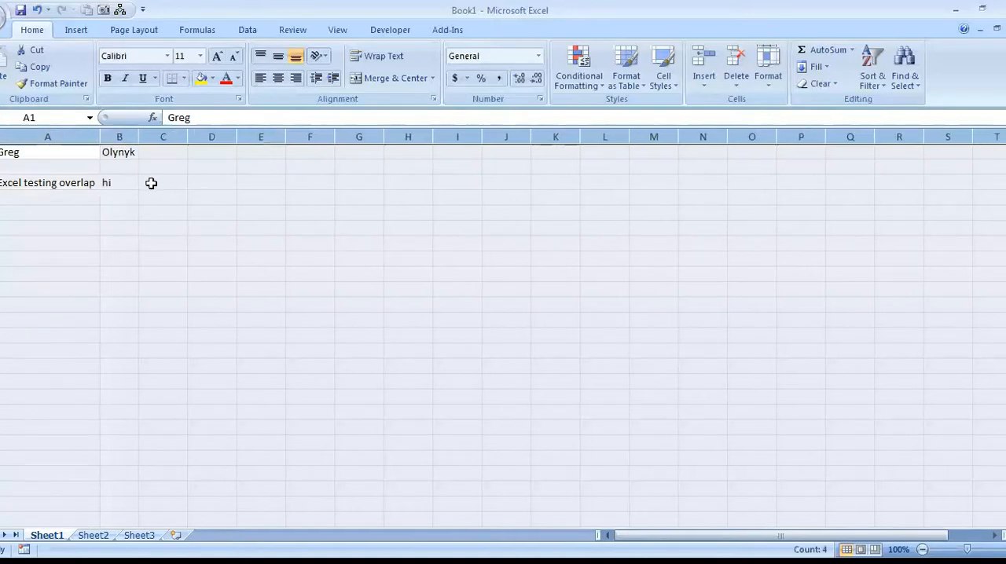
Narrow column A to about half its width and wrap the text in cell A3.
{"action": "left_click", "coordinate": [81, 187]}
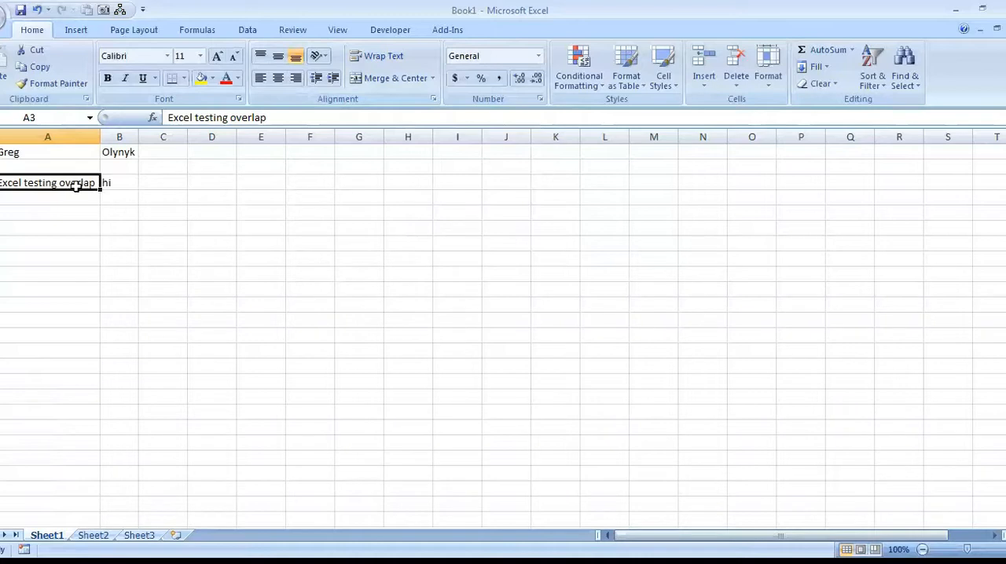
{"action": "left_click_drag", "start_coordinate": [101, 138], "coordinate": [52, 137]}
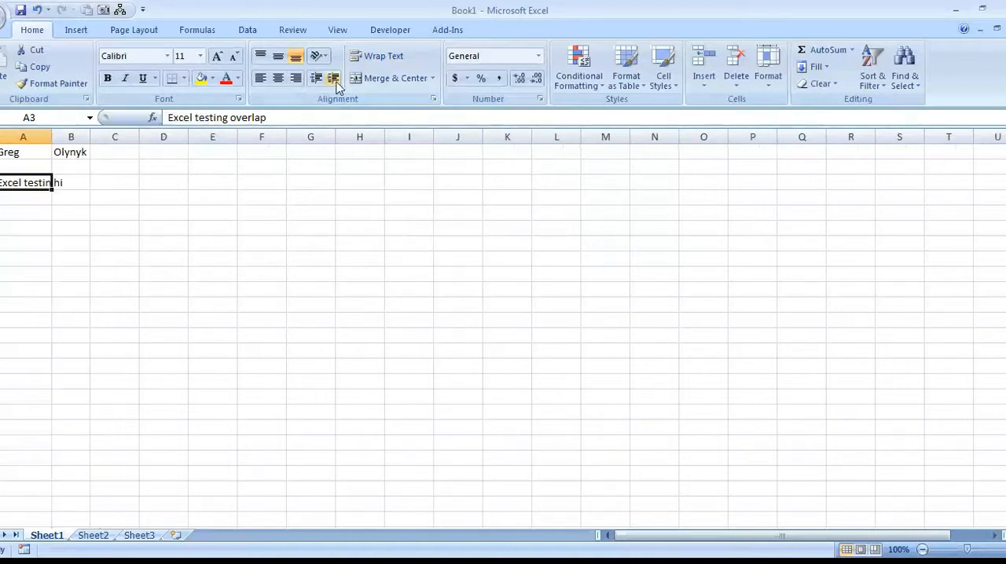
{"action": "left_click", "coordinate": [388, 60]}
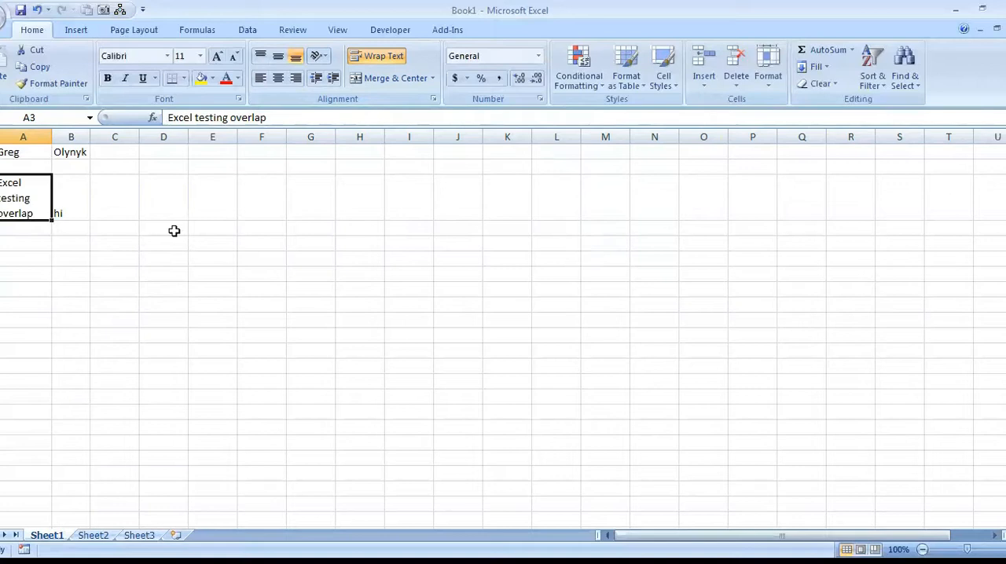
Enter the formula =3+89 in cell E4 and make the cell bold.
{"action": "left_click", "coordinate": [211, 227]}
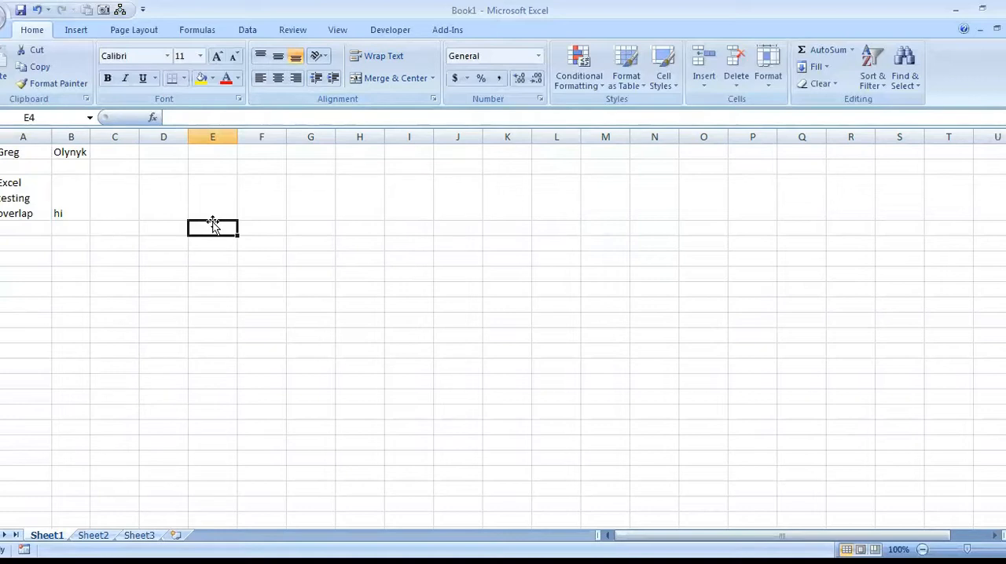
{"action": "type", "text": "="}
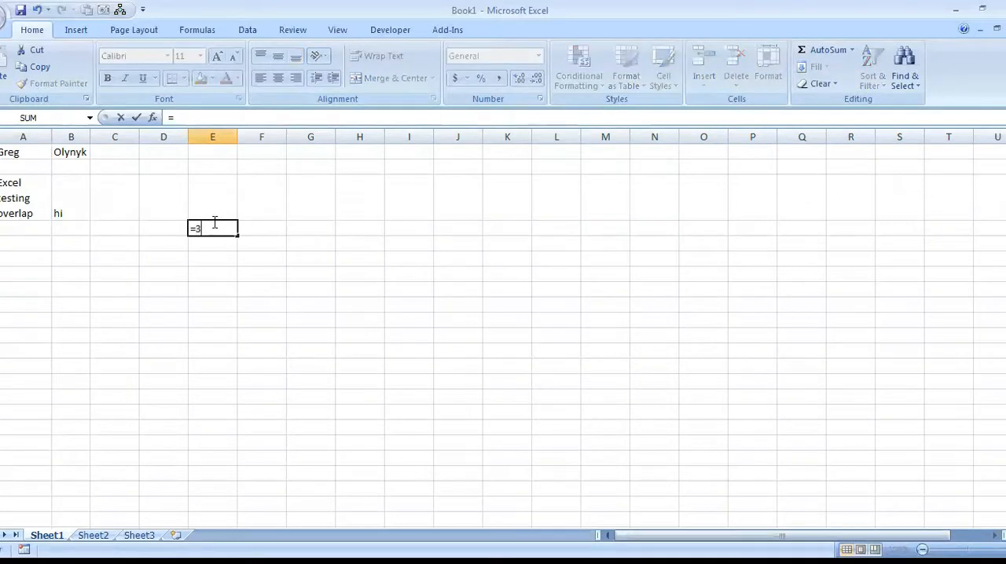
{"action": "type", "text": "3+89"}
{"action": "key", "text": "Return"}
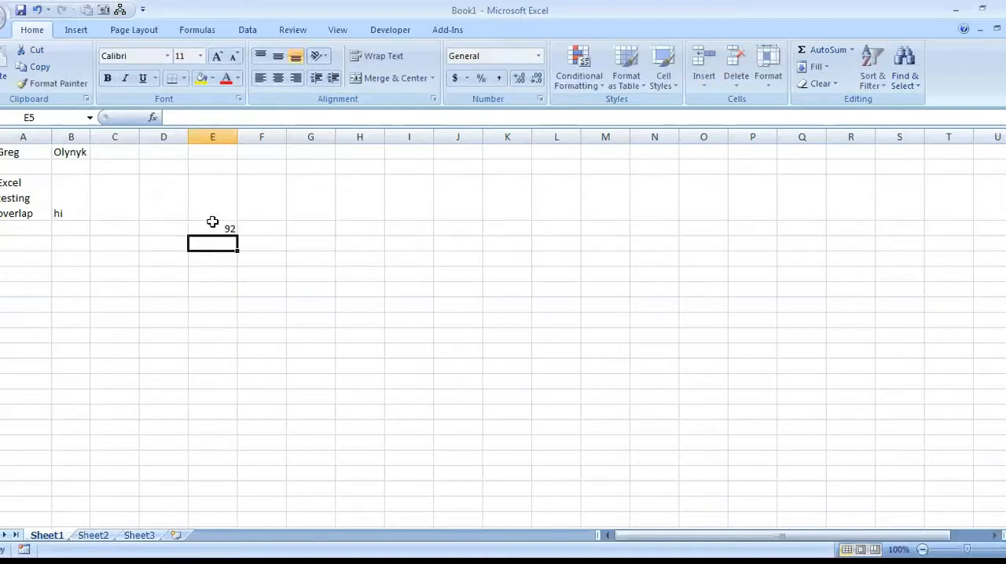
{"action": "left_click", "coordinate": [226, 226]}
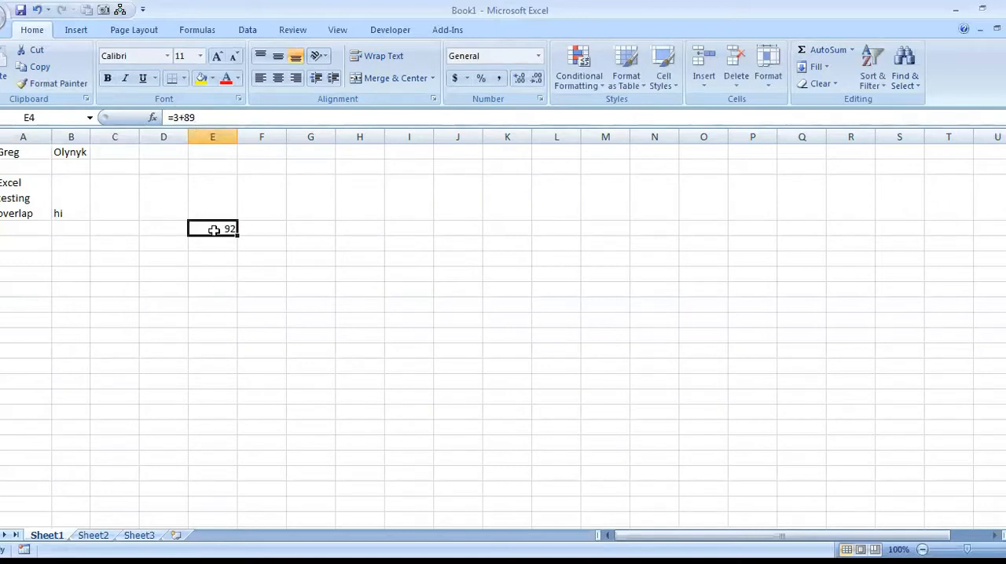
{"action": "left_click", "coordinate": [107, 78]}
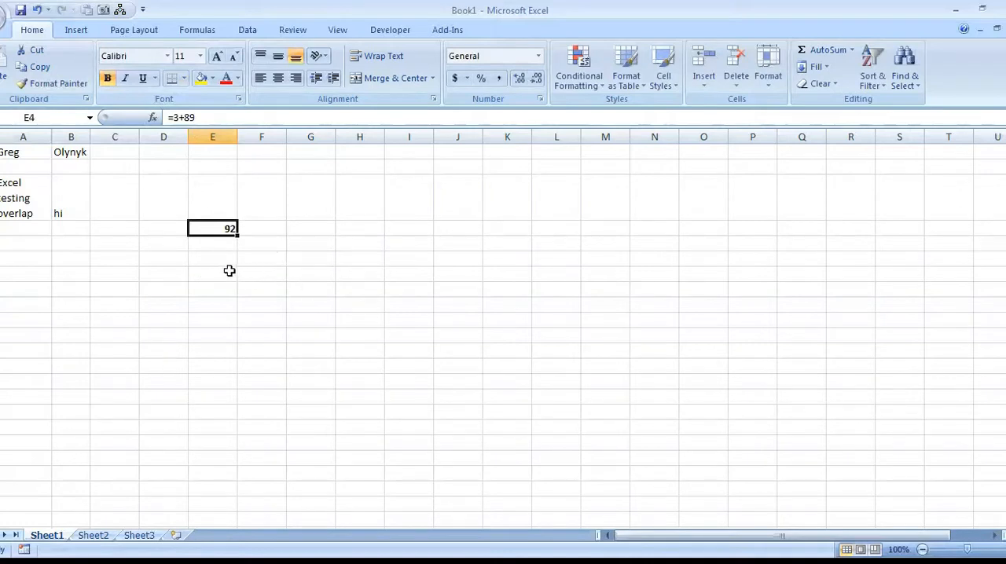
Enter the text "BEDMAS" in cell G4.
{"action": "left_click", "coordinate": [312, 228]}
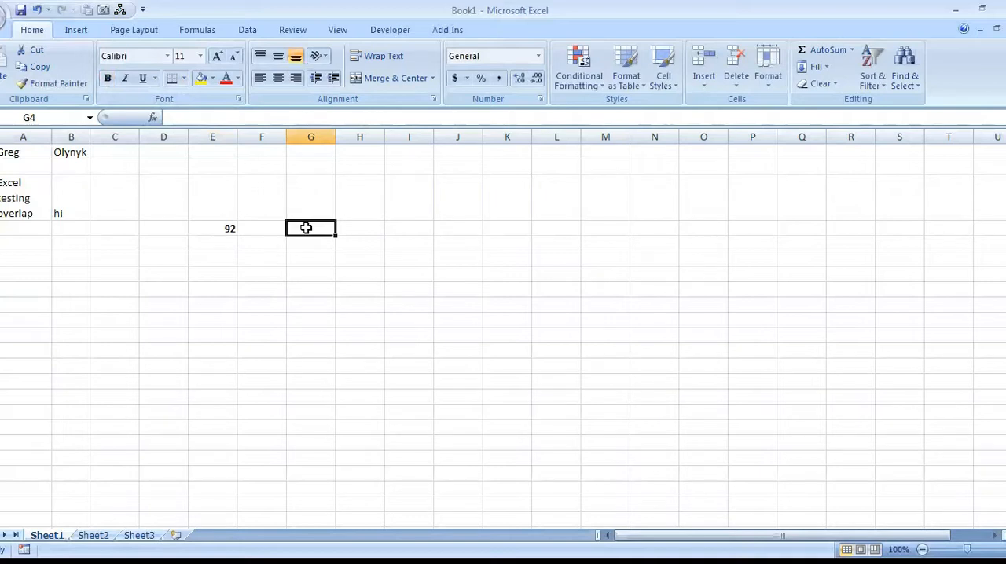
{"action": "type", "text": "BED"}
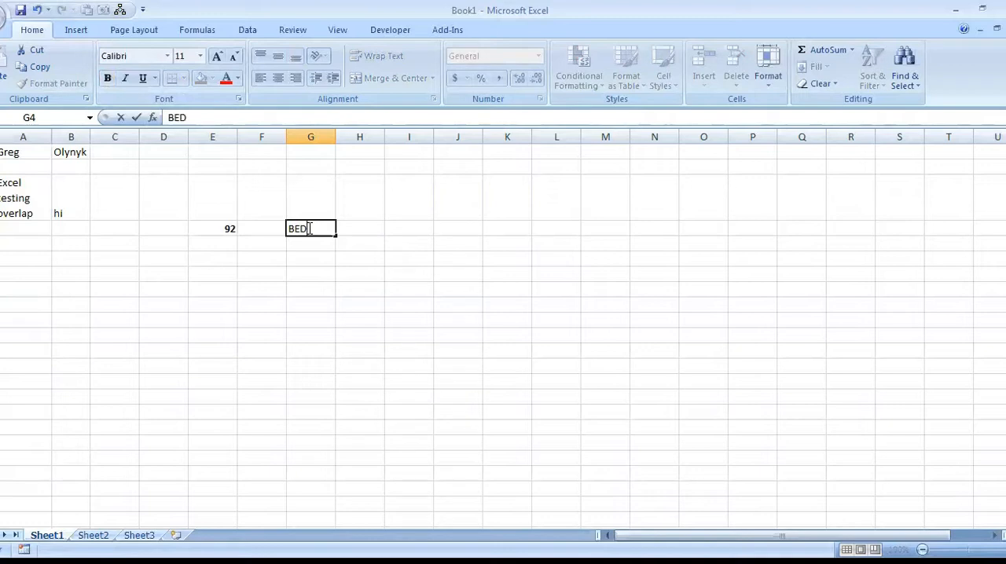
{"action": "type", "text": "MAS"}
Enter the formula =2+3*4 in cell I4.
{"action": "left_click", "coordinate": [401, 226]}
{"action": "type", "text": "=2+3*4"}
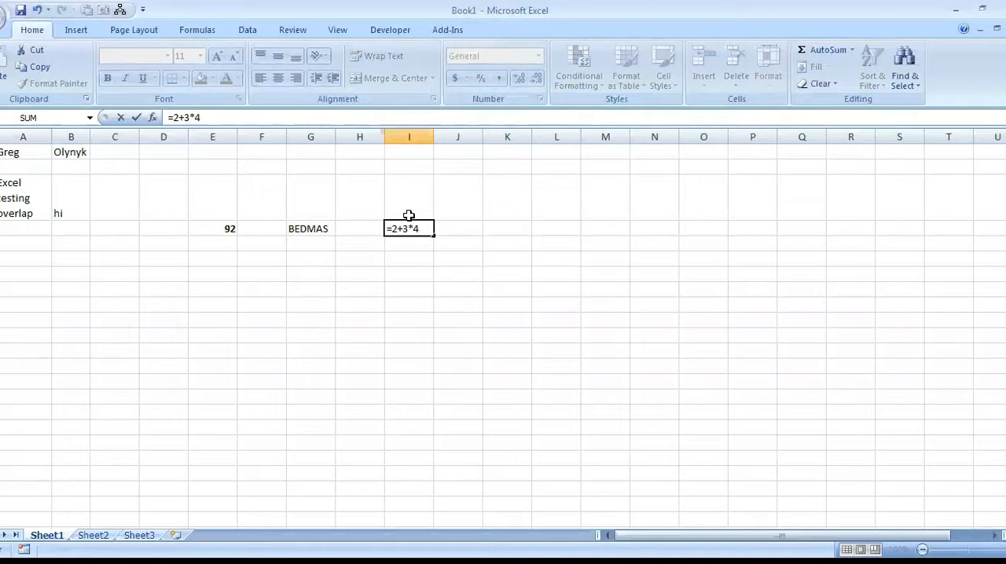
{"action": "key", "text": "Return"}
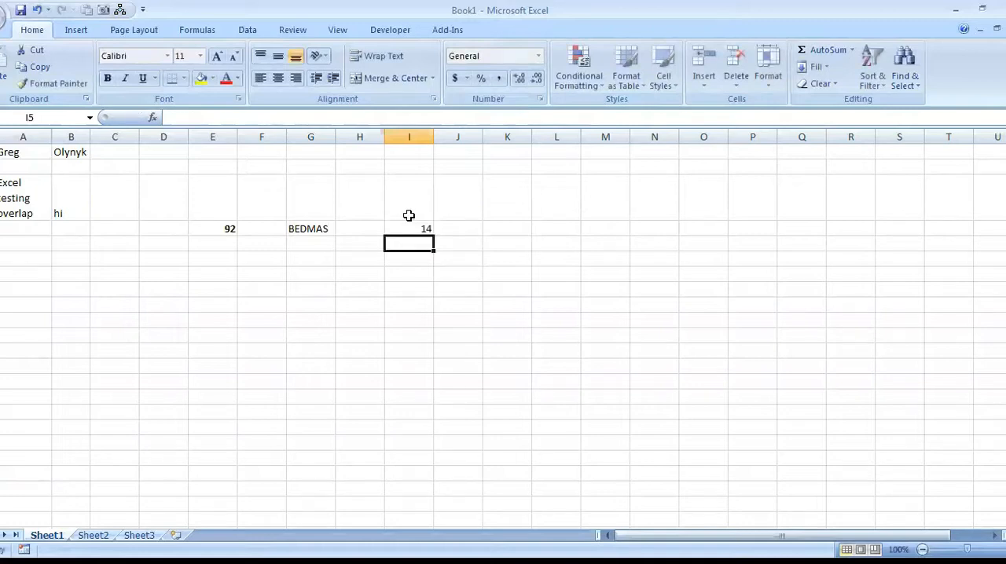
Add brackets to the formula in I4 so that it reads =(2+3)*4, and make the cell bold.
{"action": "left_click", "coordinate": [408, 226]}
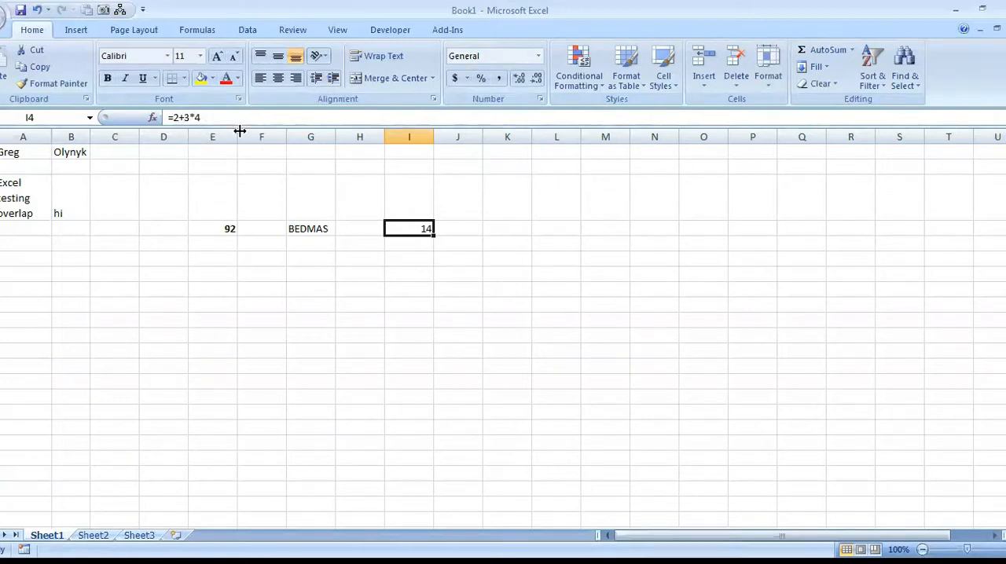
{"action": "left_click", "coordinate": [198, 118]}
{"action": "type", "text": "("}
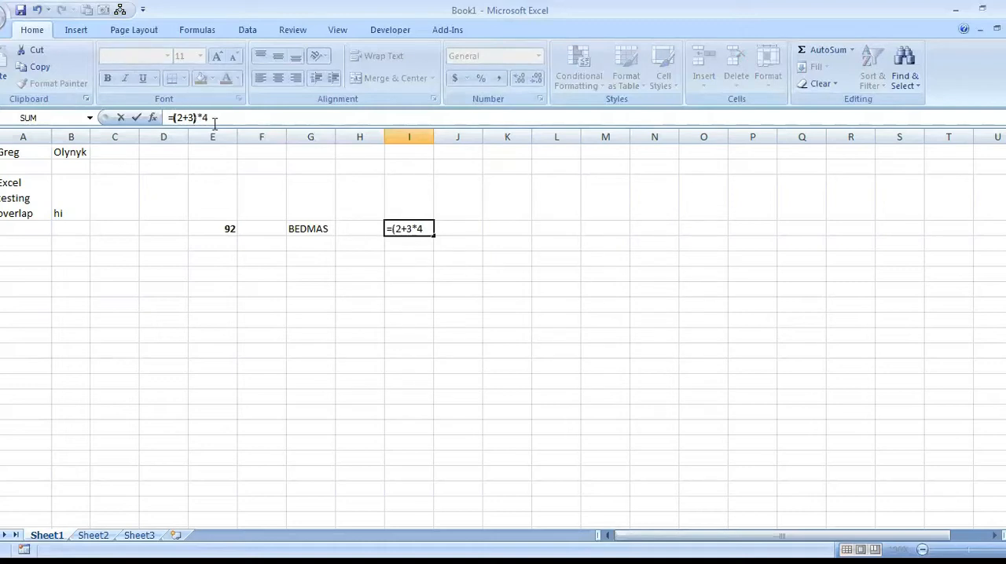
{"action": "key", "text": "Return"}
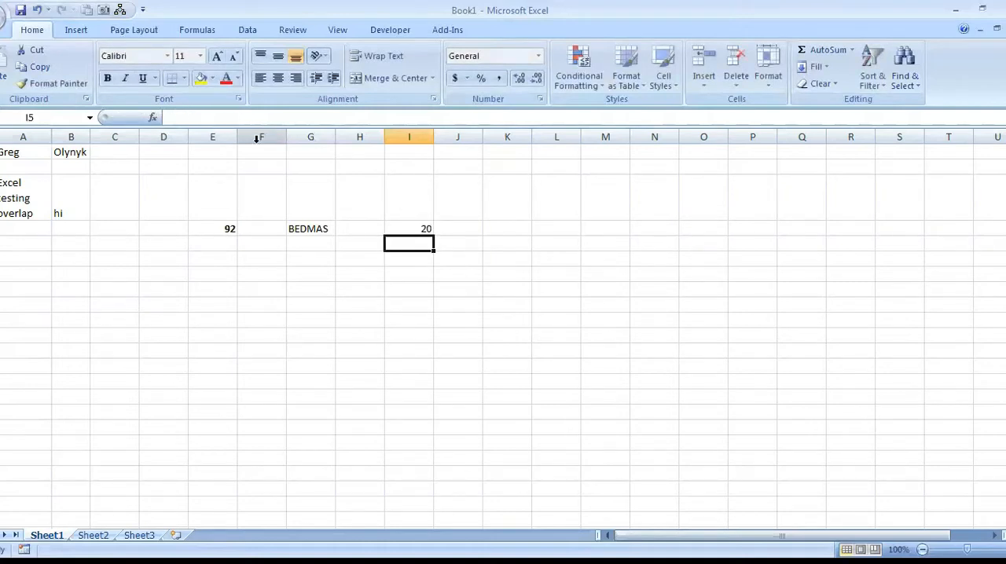
{"action": "left_click", "coordinate": [407, 228]}
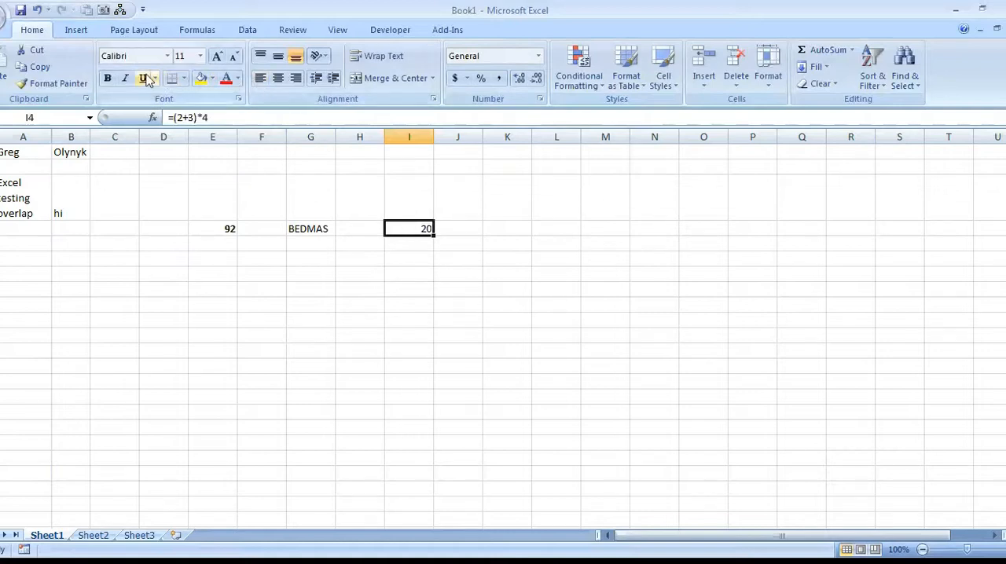
{"action": "left_click", "coordinate": [106, 80]}
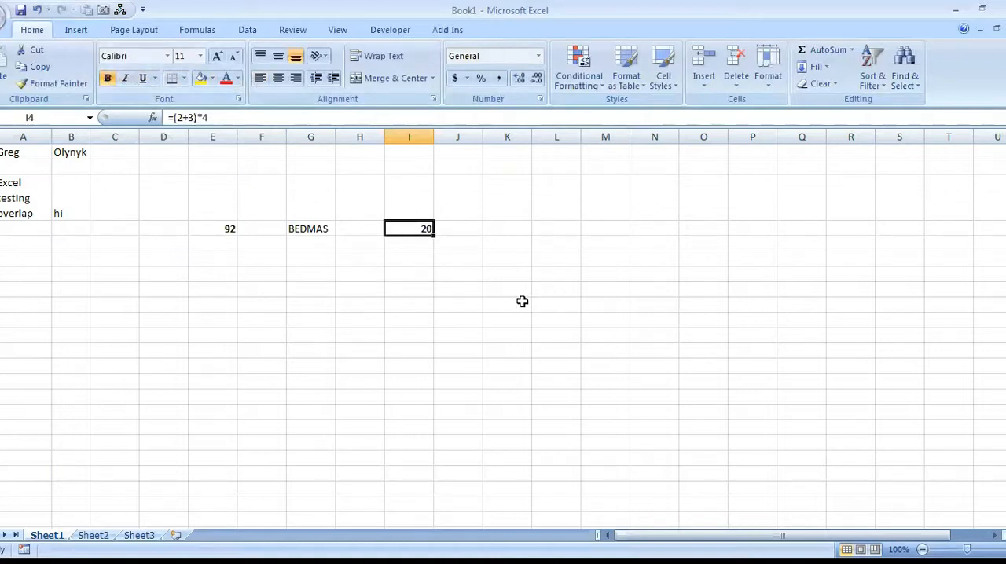
Check the formulas behind the bold results in cells E4 and I4.
{"action": "left_click", "coordinate": [219, 262]}
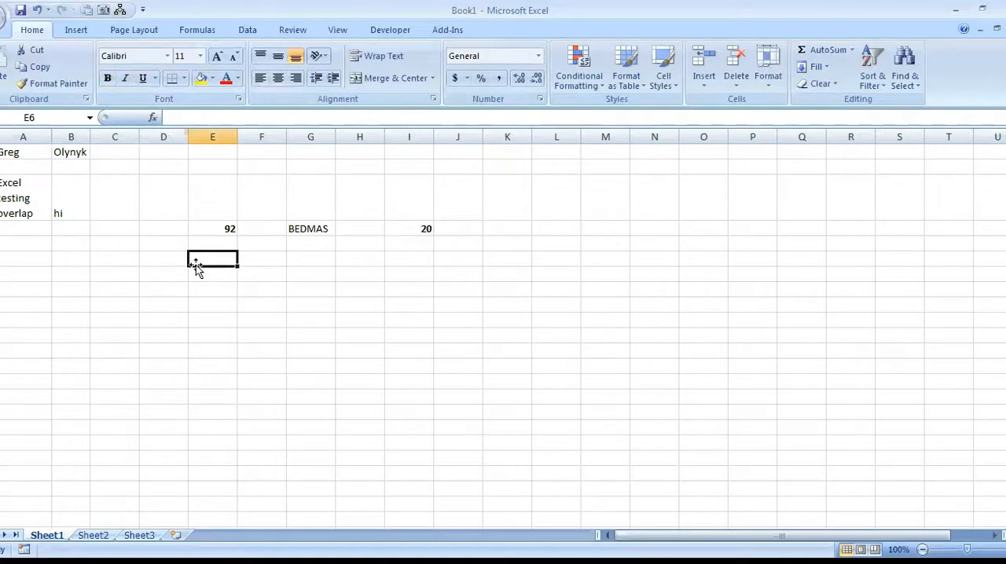
{"action": "left_click", "coordinate": [224, 228]}
{"action": "left_click", "coordinate": [416, 229]}
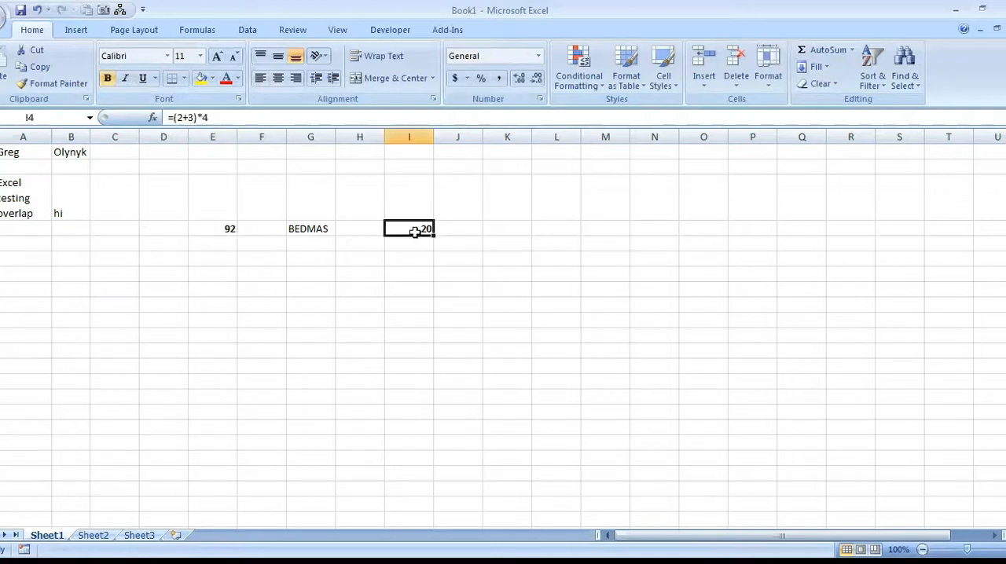
Enter the formula =E4+I4 in cell E6 and make the cell bold.
{"action": "left_click", "coordinate": [223, 263]}
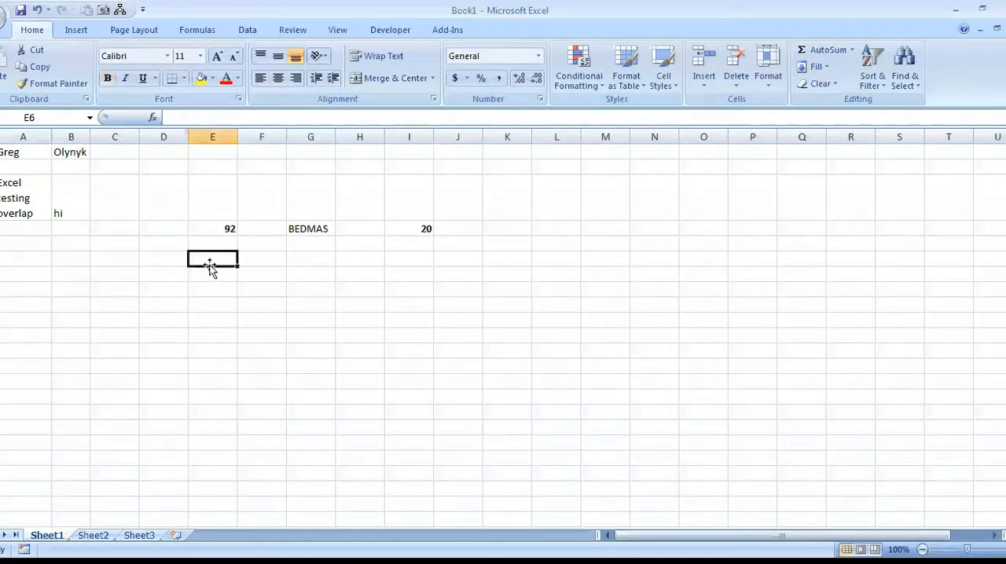
{"action": "type", "text": "="}
{"action": "left_click", "coordinate": [218, 229]}
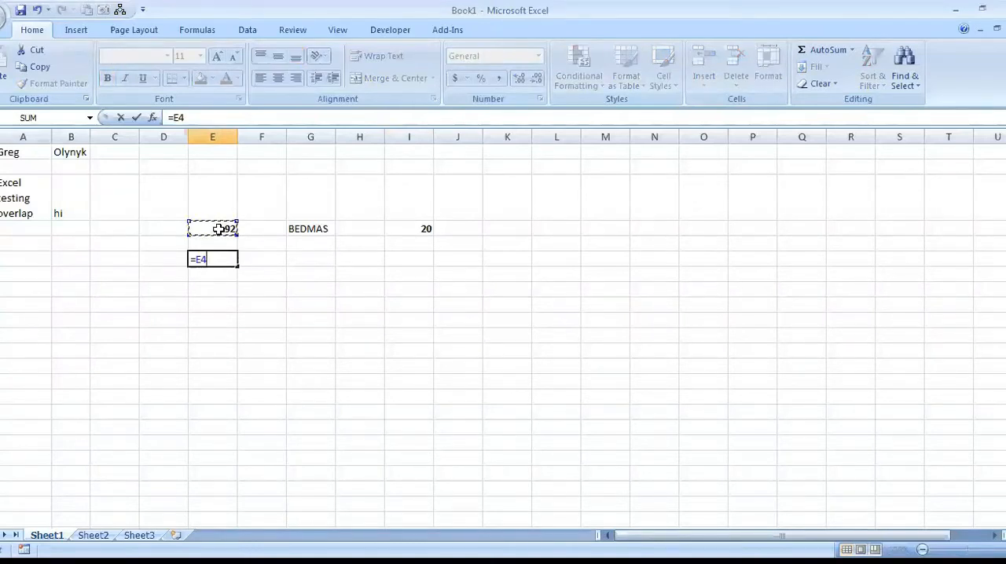
{"action": "type", "text": "+"}
{"action": "left_click", "coordinate": [413, 225]}
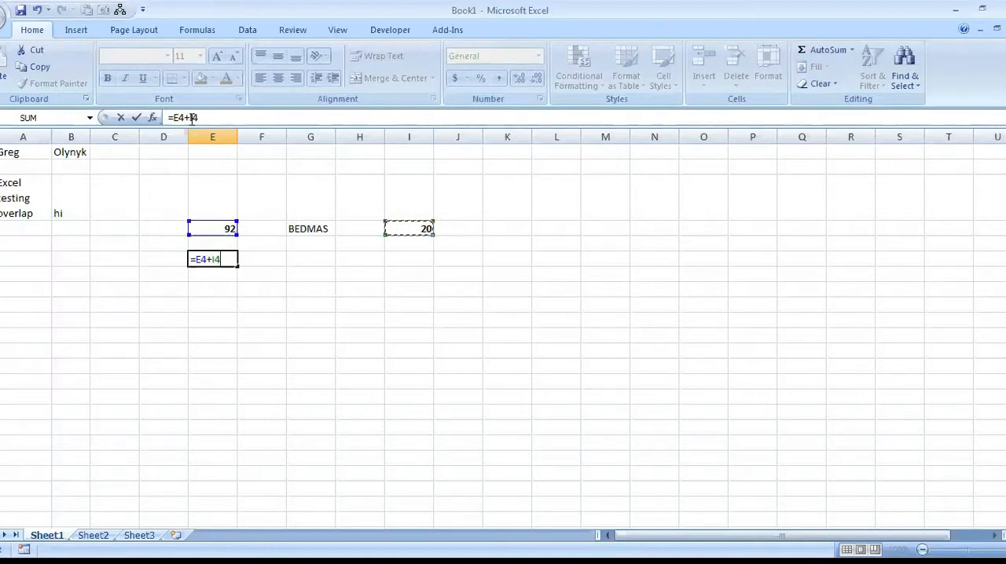
{"action": "key", "text": "Return"}
{"action": "left_click", "coordinate": [225, 258]}
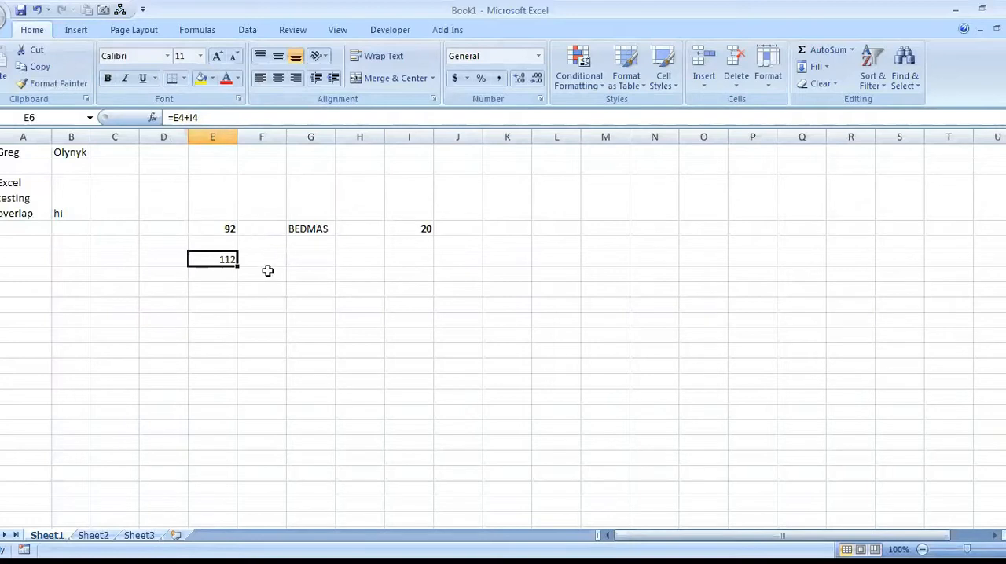
{"action": "left_click", "coordinate": [107, 78]}
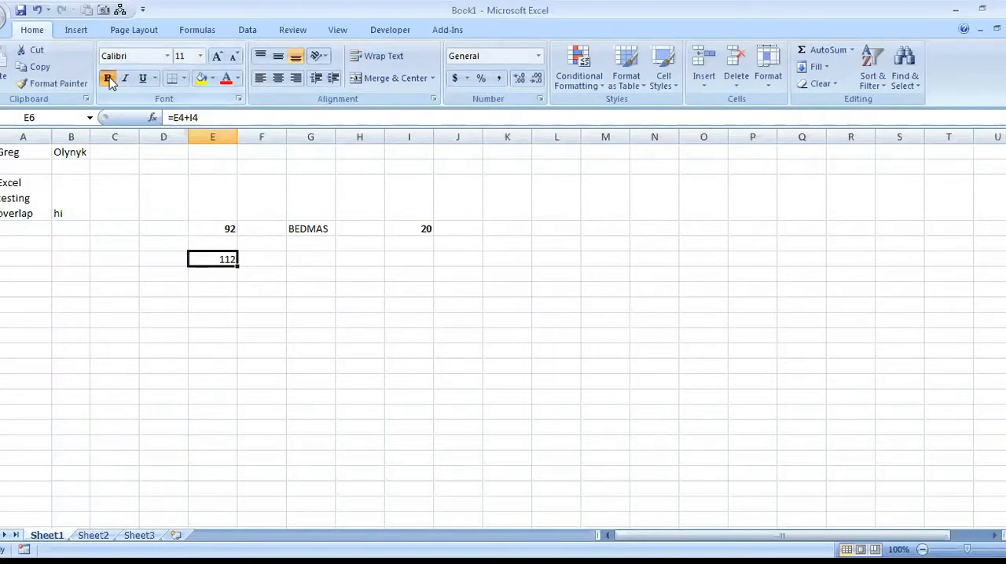
Replace the contents of cell E4 with 78 and cell I4 with 3, and check the sum in E6.
{"action": "left_click", "coordinate": [224, 228]}
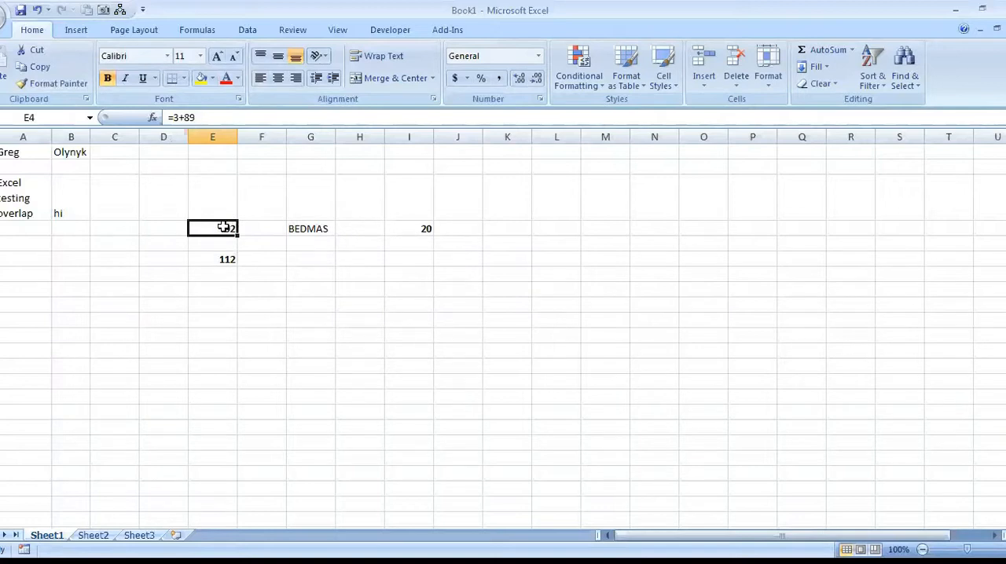
{"action": "type", "text": "78"}
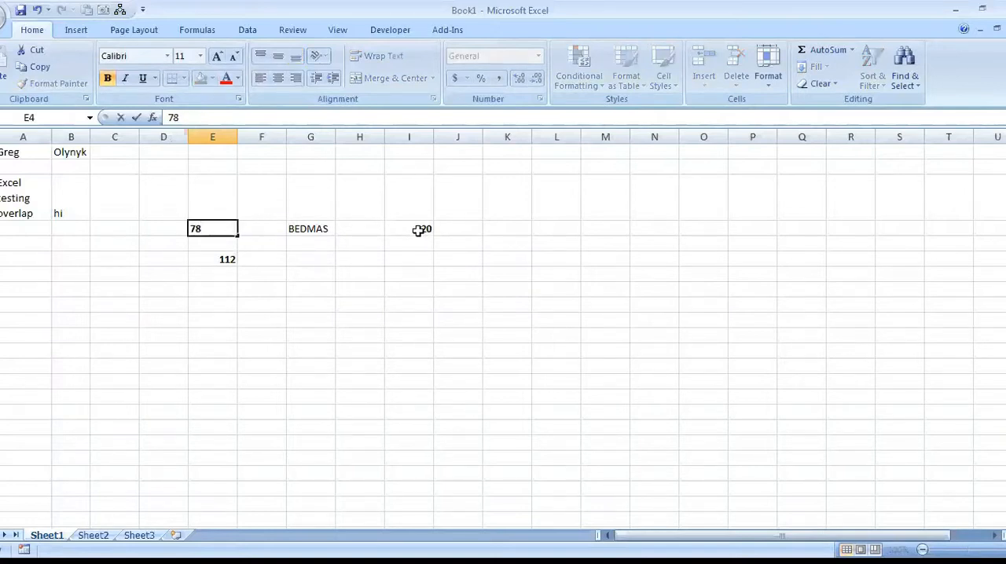
{"action": "left_click", "coordinate": [416, 228]}
{"action": "type", "text": "3"}
{"action": "left_click", "coordinate": [427, 259]}
{"action": "left_click", "coordinate": [233, 260]}
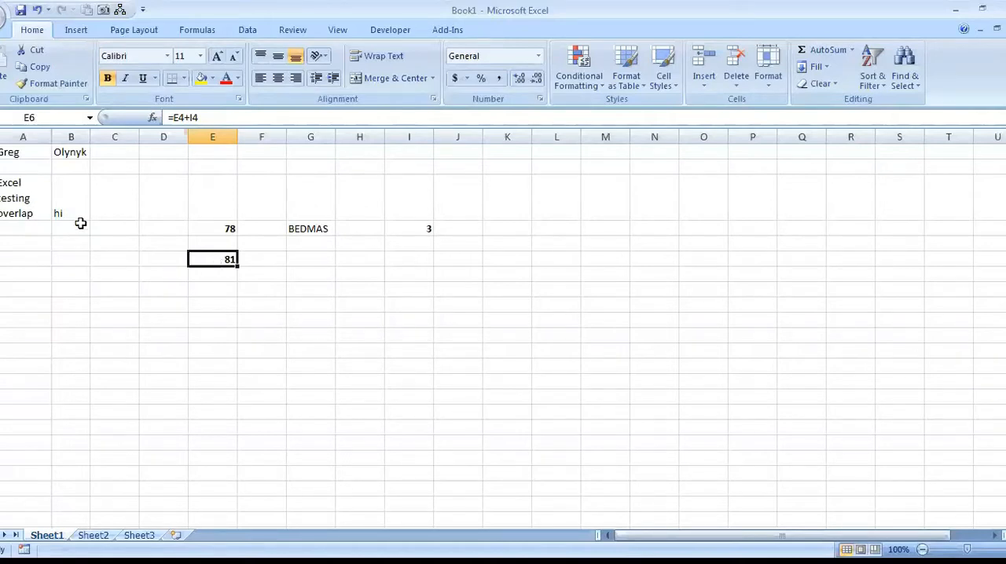
Clear the contents of cells D4:M8 and A3:B3.
{"action": "left_click_drag", "start_coordinate": [128, 229], "coordinate": [478, 275]}
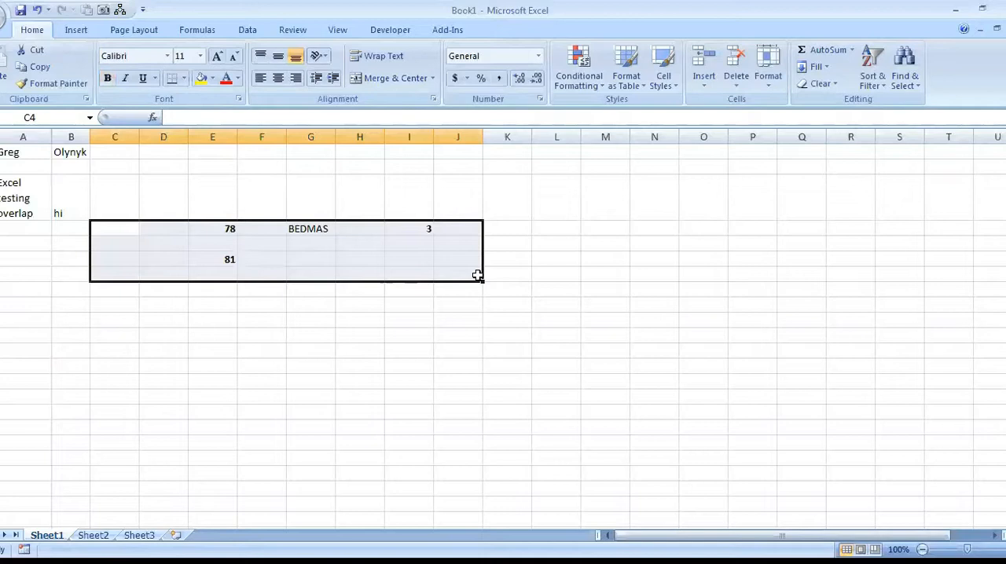
{"action": "left_click_drag", "start_coordinate": [183, 232], "coordinate": [592, 294]}
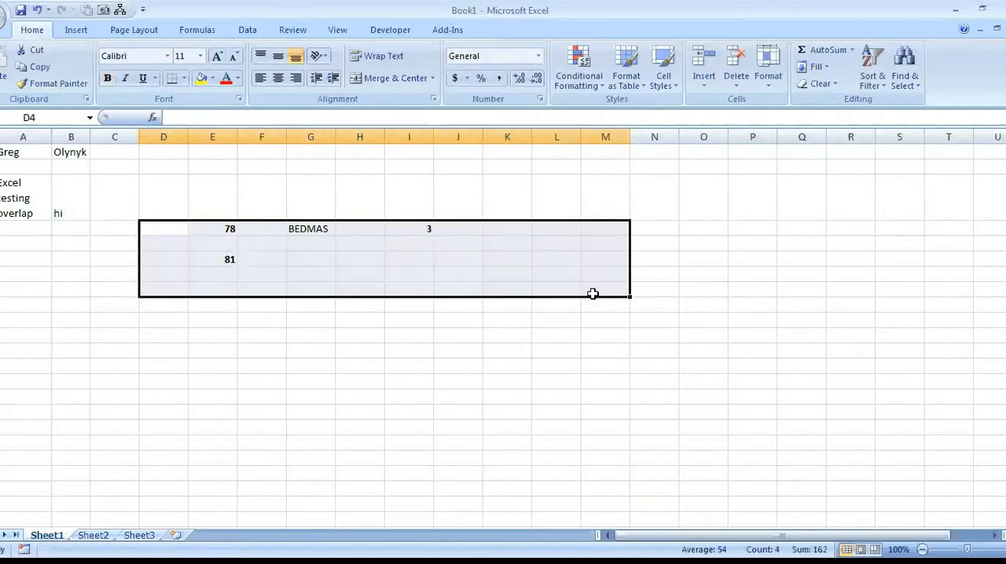
{"action": "key", "text": "Delete"}
{"action": "left_click_drag", "start_coordinate": [7, 184], "coordinate": [87, 204]}
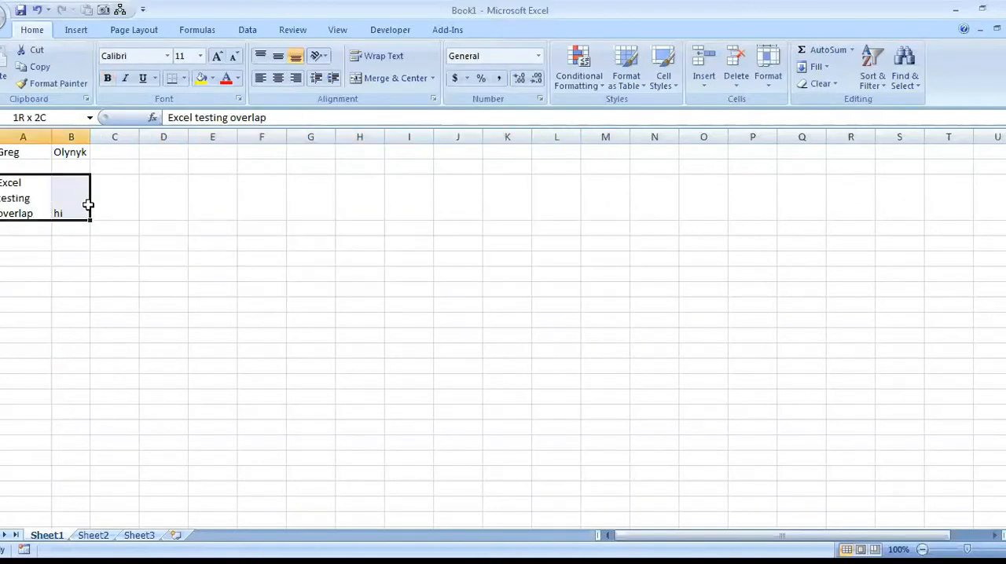
{"action": "key", "text": "Delete"}
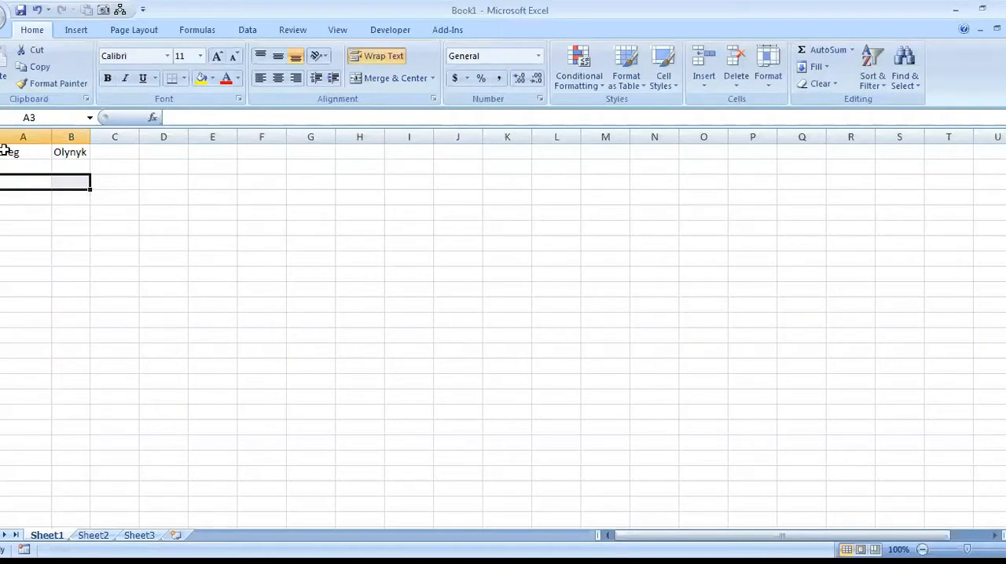
Enter the headings Qty, Descr, price and total in cells A3 to D3, and make row 3 bold.
{"action": "left_click", "coordinate": [33, 183]}
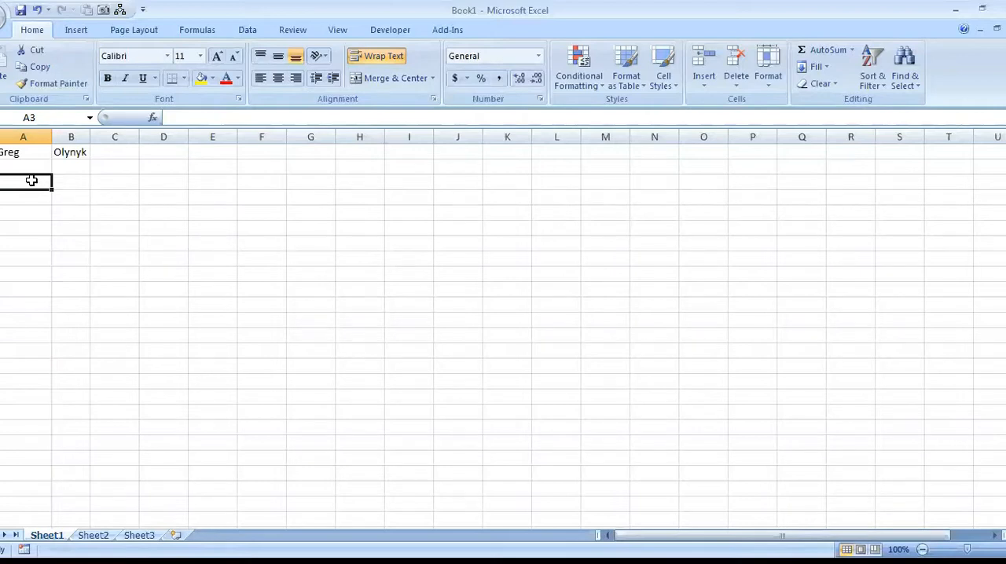
{"action": "type", "text": "Qty"}
{"action": "left_click", "coordinate": [76, 181]}
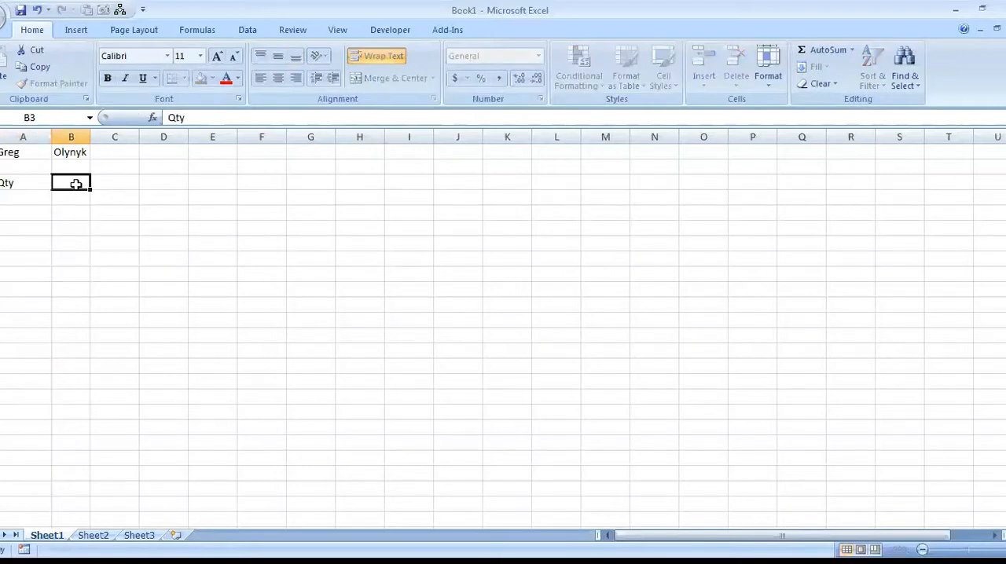
{"action": "type", "text": "Descr"}
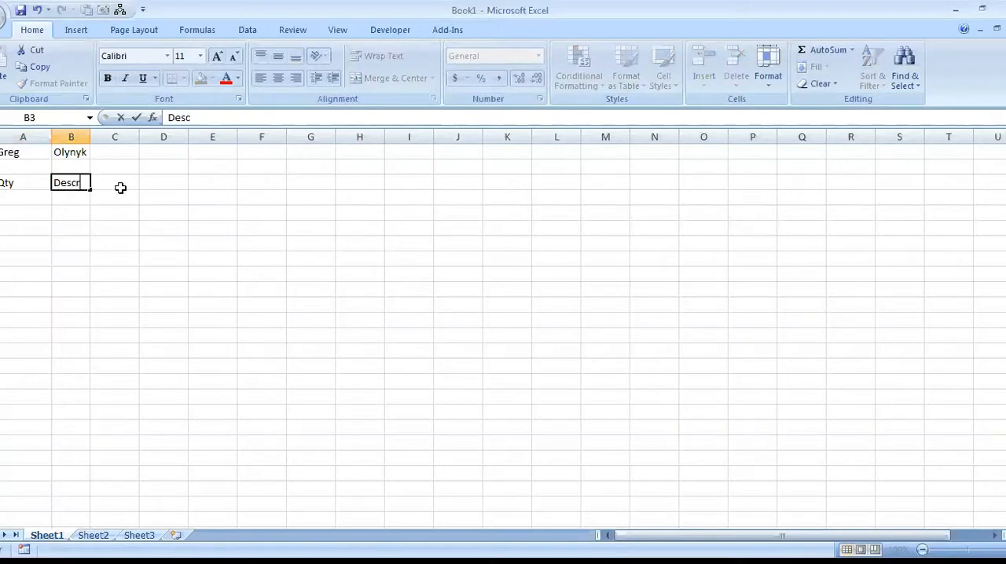
{"action": "left_click", "coordinate": [120, 184]}
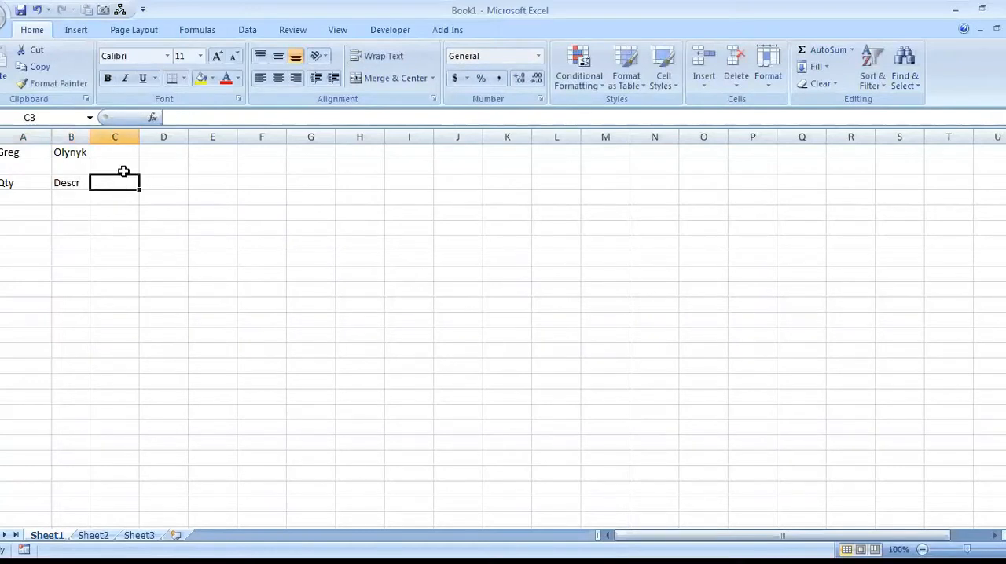
{"action": "type", "text": "price"}
{"action": "key", "text": "Tab"}
{"action": "type", "text": "total"}
{"action": "key", "text": "Tab"}
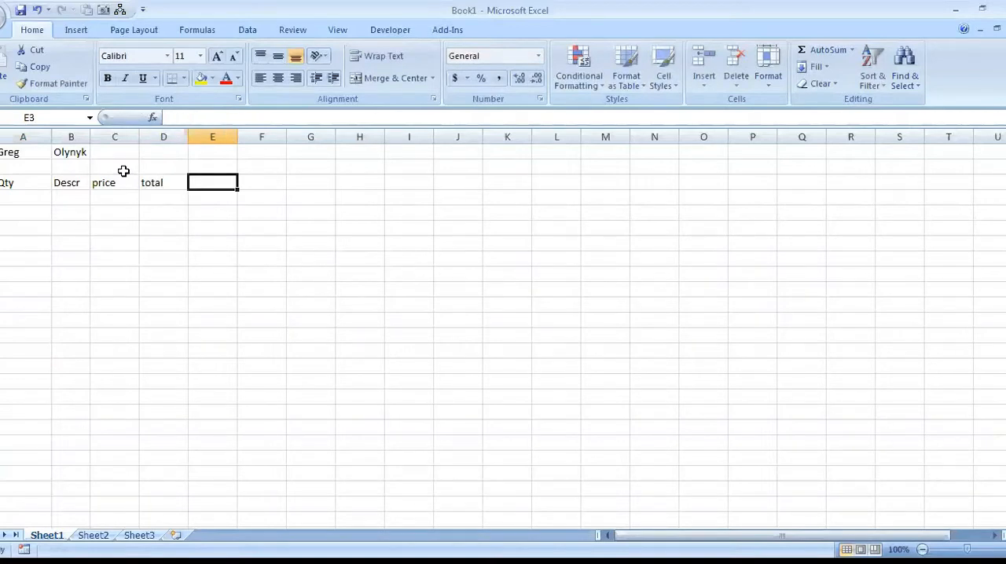
{"action": "left_click", "coordinate": [0, 183]}
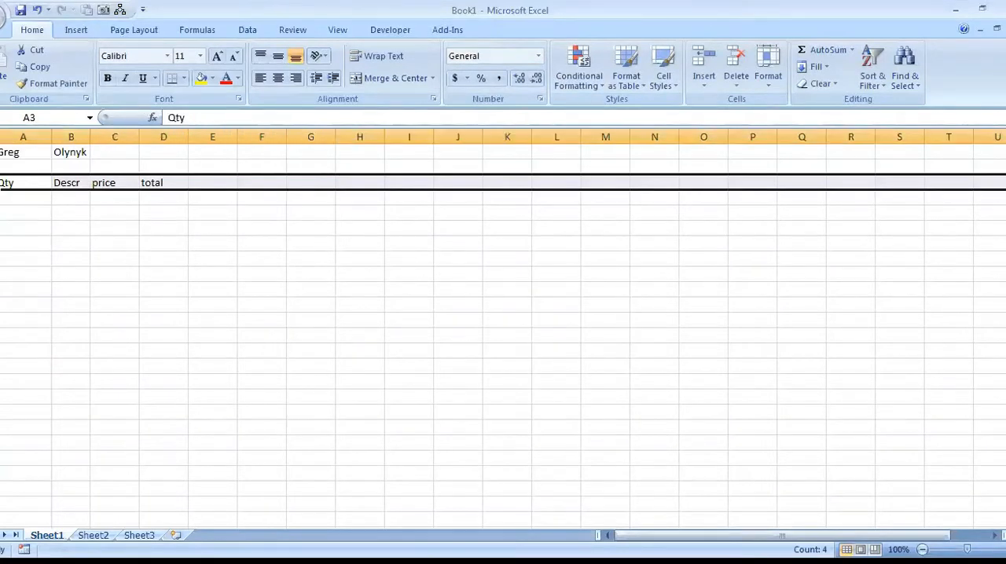
{"action": "key", "text": "ctrl+b"}
Fill in the first item in row 4 with quantity 2, description "socks" and price 25.
{"action": "left_click", "coordinate": [36, 198]}
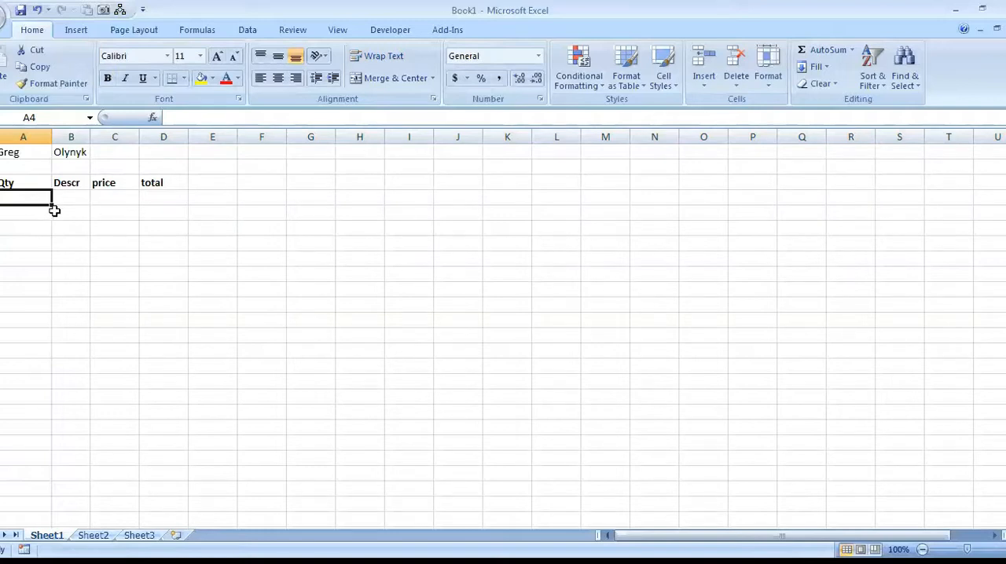
{"action": "type", "text": "1"}
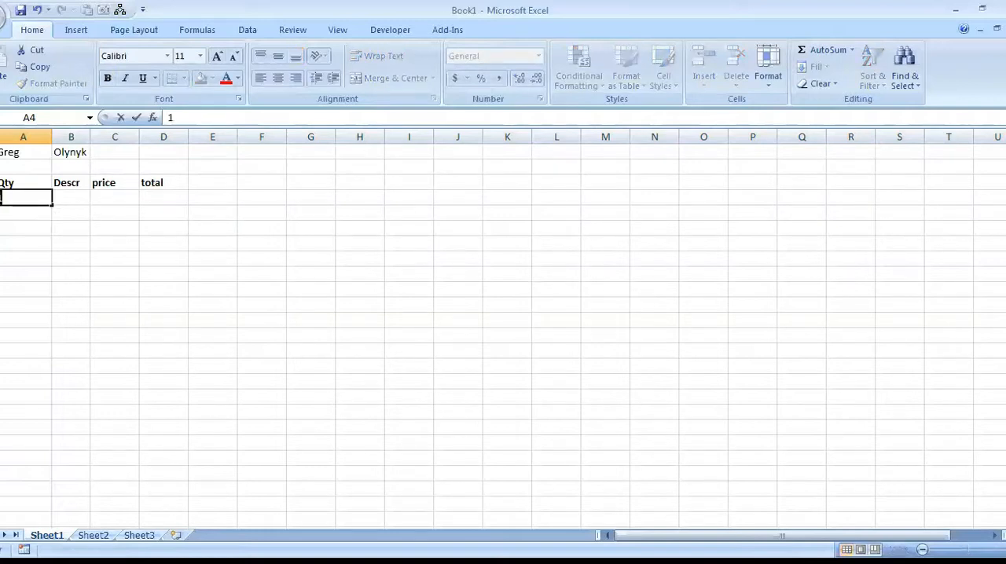
{"action": "left_click", "coordinate": [72, 197]}
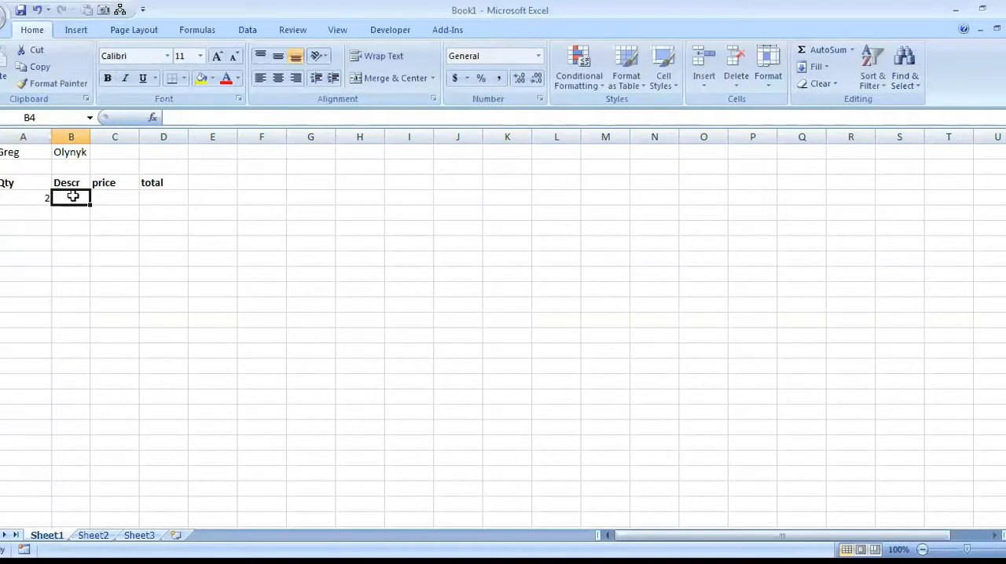
{"action": "type", "text": "socks"}
{"action": "left_click", "coordinate": [109, 201]}
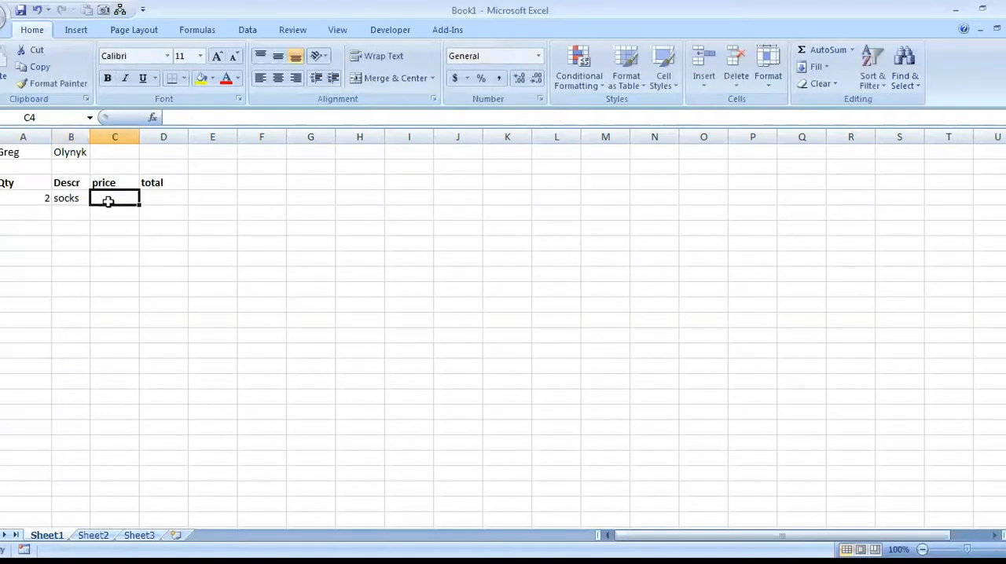
{"action": "type", "text": "25"}
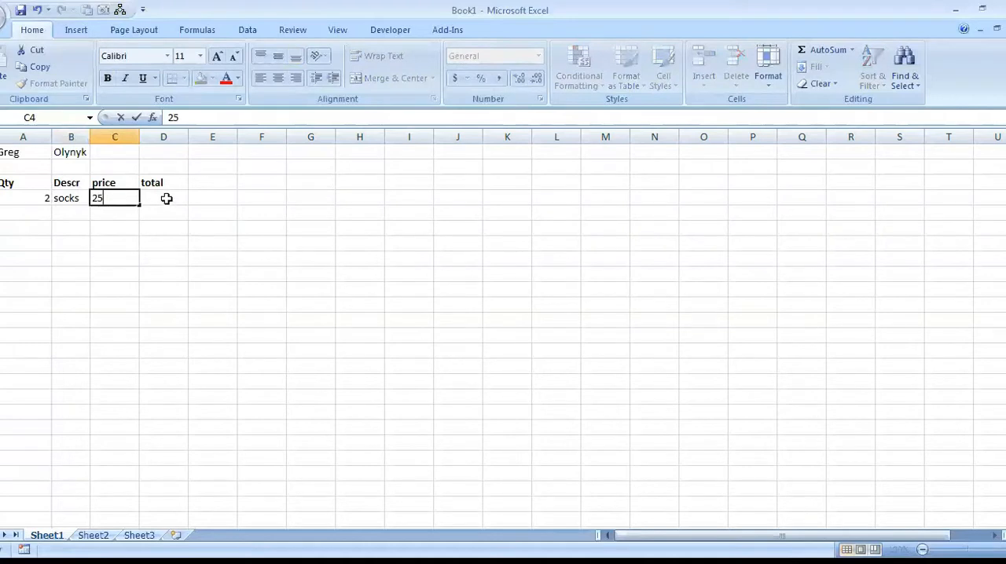
Enter the formula =A4*C4 in the total cell D4 and copy it down through D8.
{"action": "left_click", "coordinate": [167, 198]}
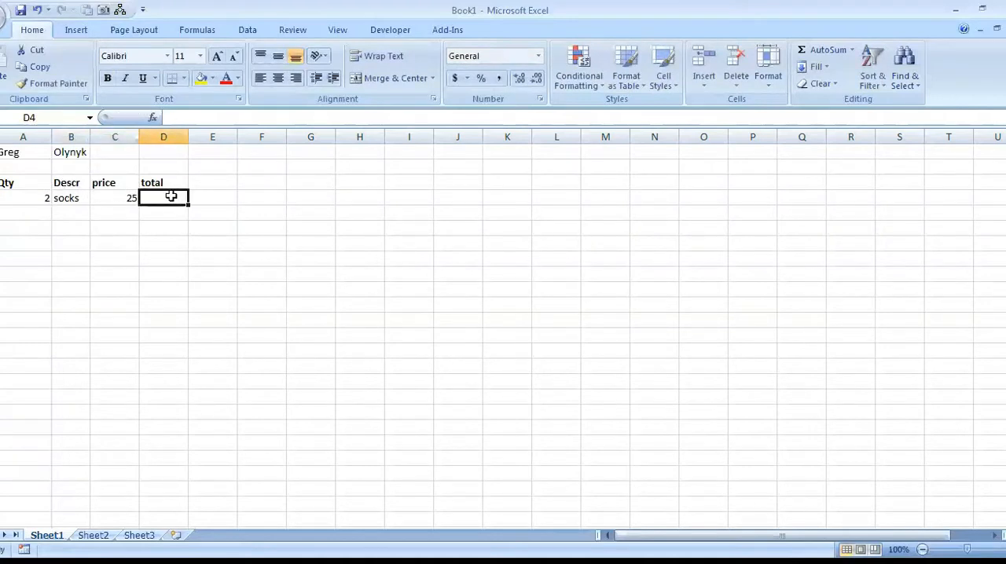
{"action": "type", "text": "="}
{"action": "left_click", "coordinate": [29, 199]}
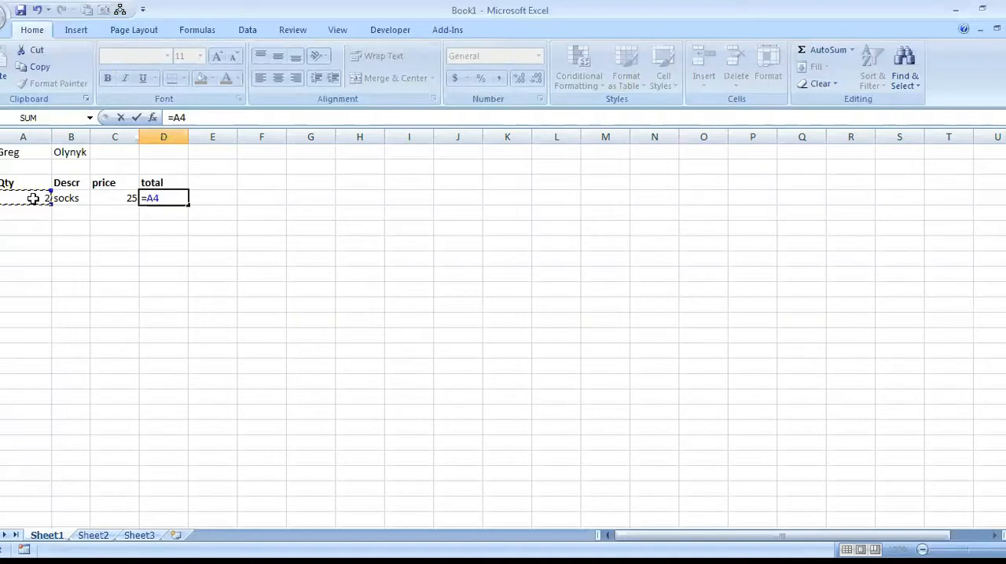
{"action": "type", "text": "*"}
{"action": "left_click", "coordinate": [115, 194]}
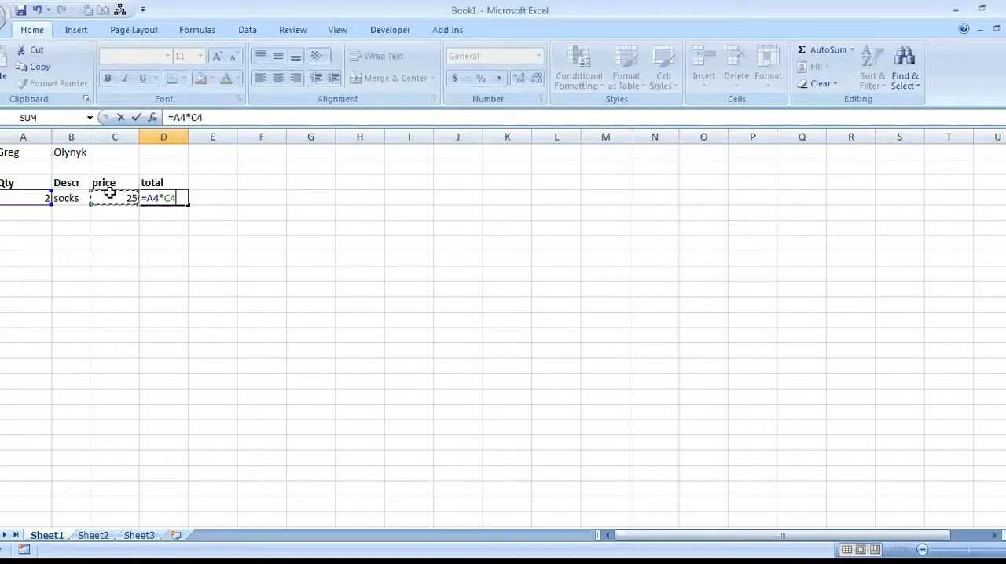
{"action": "key", "text": "Return"}
{"action": "left_click", "coordinate": [182, 195]}
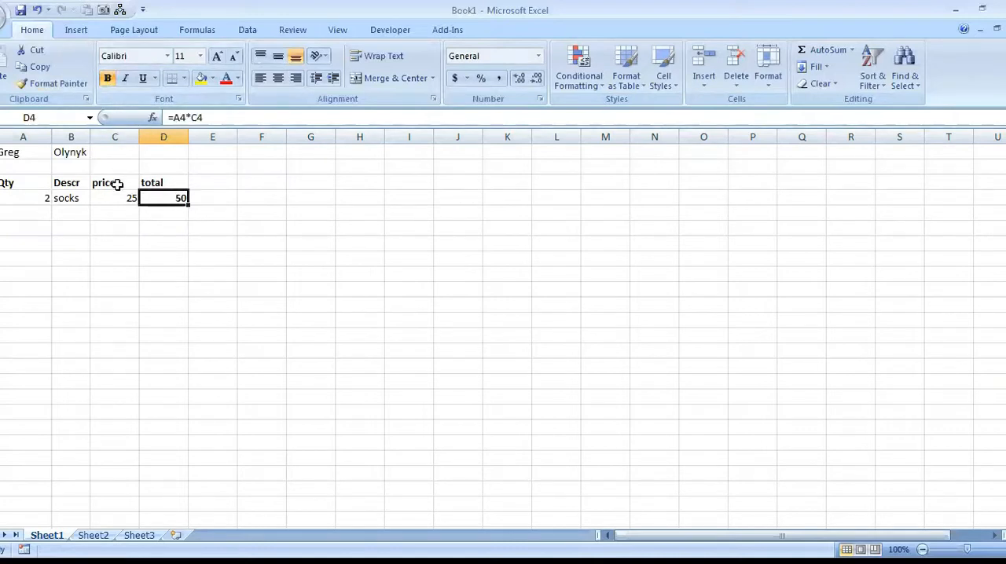
{"action": "left_click_drag", "start_coordinate": [187, 203], "coordinate": [193, 267]}
Fill in the second item in row 5 with quantity 3, description "shoes" and price 46.
{"action": "left_click", "coordinate": [31, 210]}
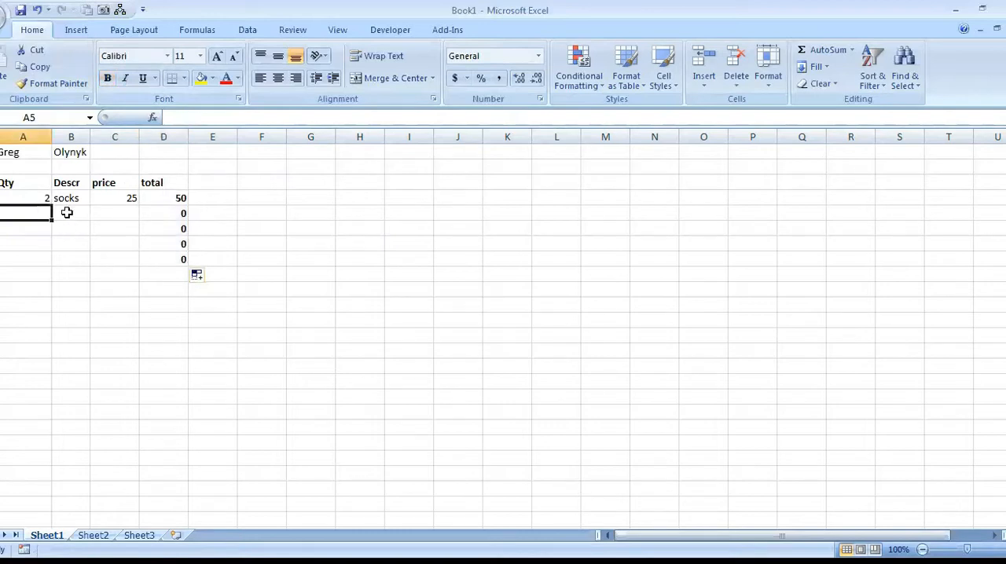
{"action": "type", "text": "3"}
{"action": "left_click", "coordinate": [67, 213]}
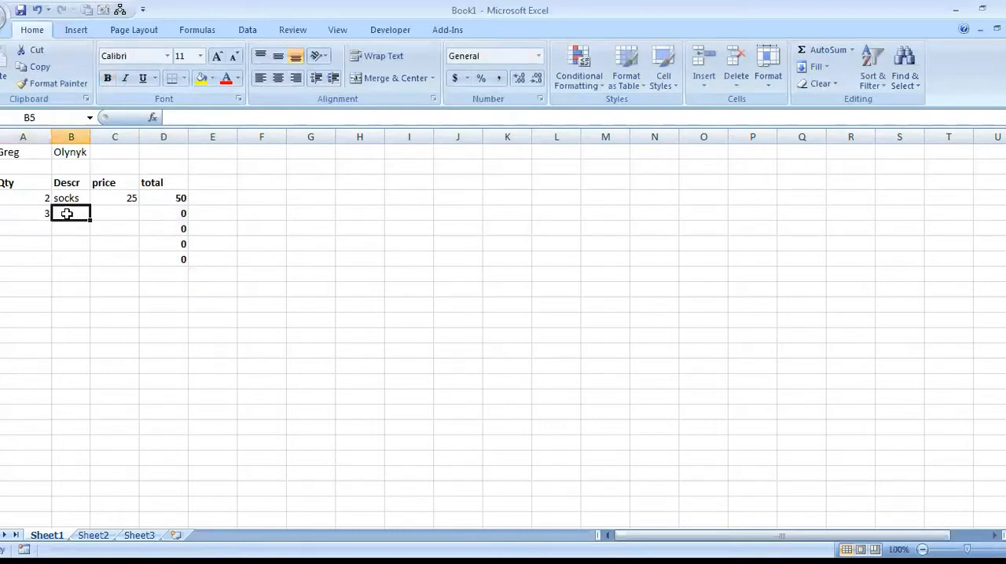
{"action": "type", "text": "shou"}
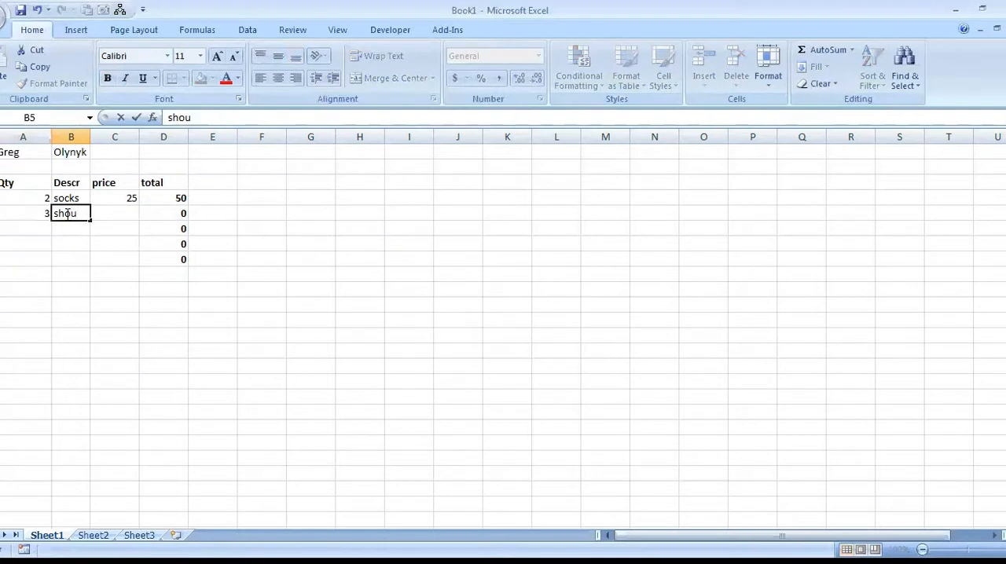
{"action": "key", "text": "BackSpace"}
{"action": "type", "text": "es"}
{"action": "key", "text": "Tab"}
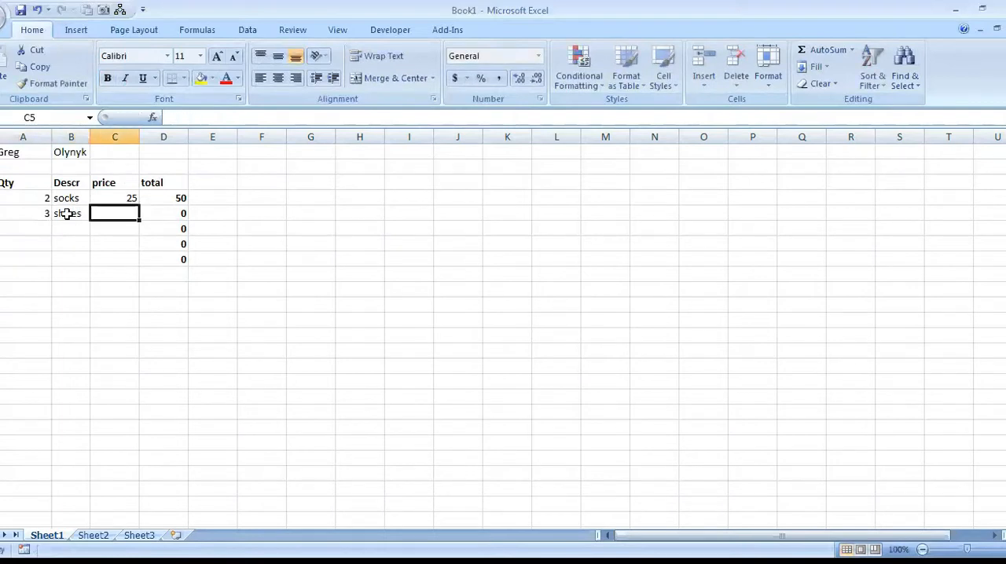
{"action": "type", "text": "46"}
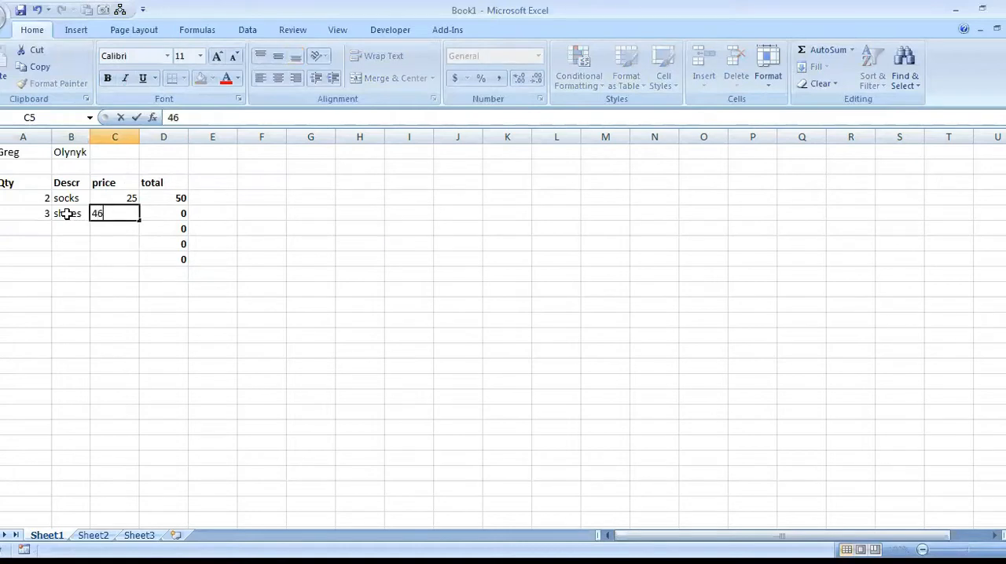
{"action": "key", "text": "Return"}
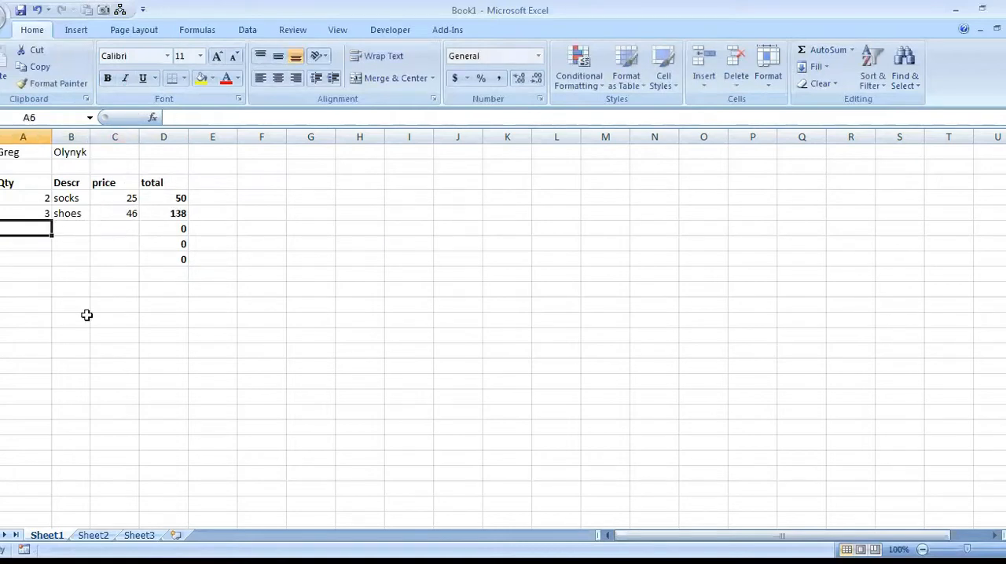
Fill in the third item in row 6 with quantity 8, description "hats" and price 12.
{"action": "left_click_drag", "start_coordinate": [26, 229], "coordinate": [112, 258]}
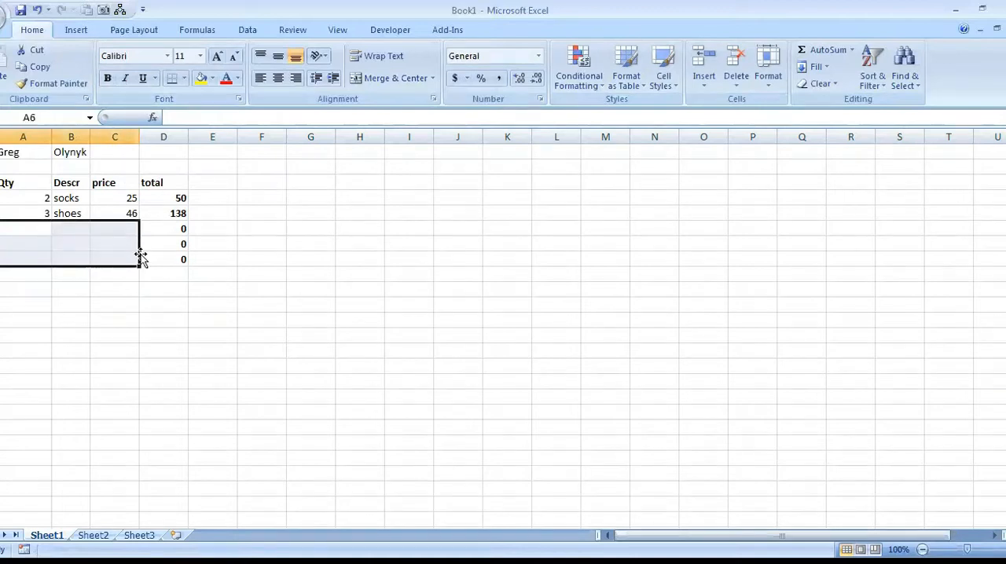
{"action": "type", "text": "8"}
{"action": "key", "text": "Tab"}
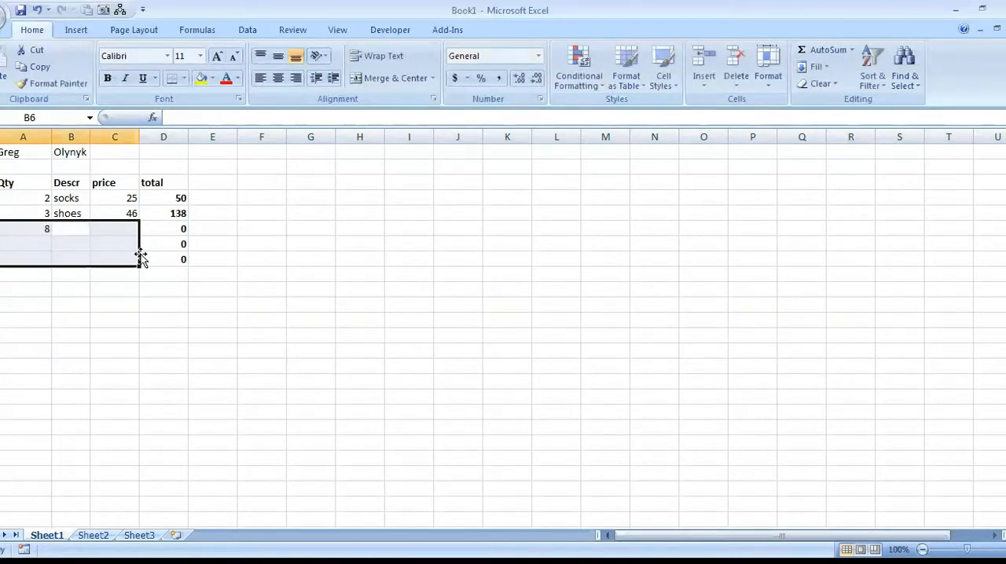
{"action": "type", "text": "hats"}
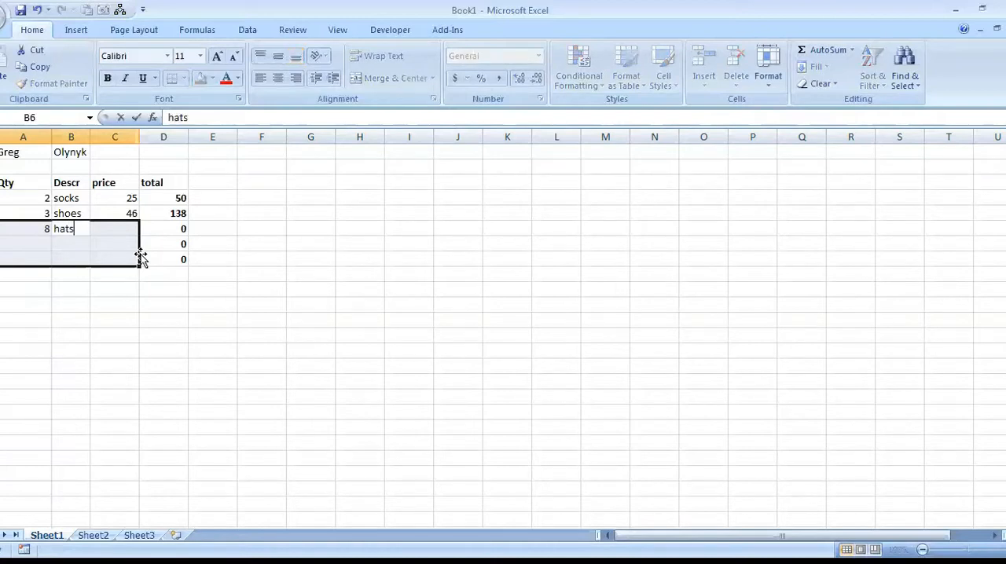
{"action": "key", "text": "Tab"}
{"action": "type", "text": "12"}
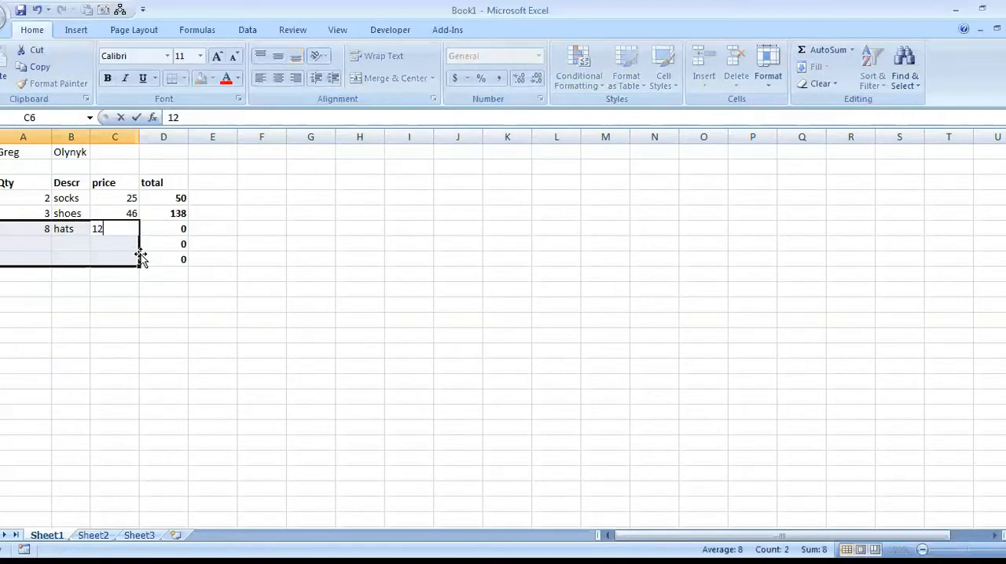
{"action": "key", "text": "Return"}
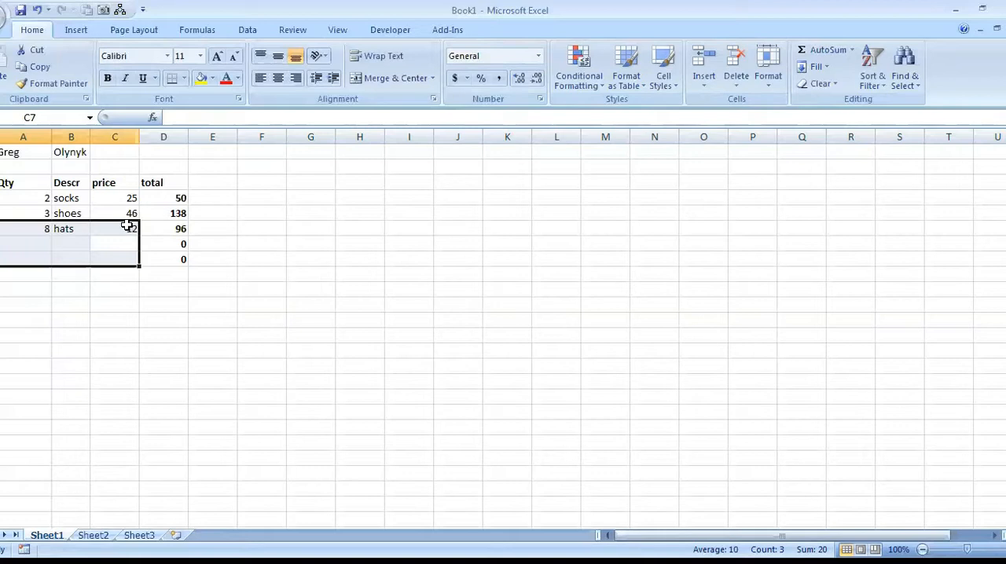
Fill in the fourth item in row 7 with quantity 6, description "umbrellas" and price 4.
{"action": "key", "text": "shift+Return"}
{"action": "key", "text": "Tab"}
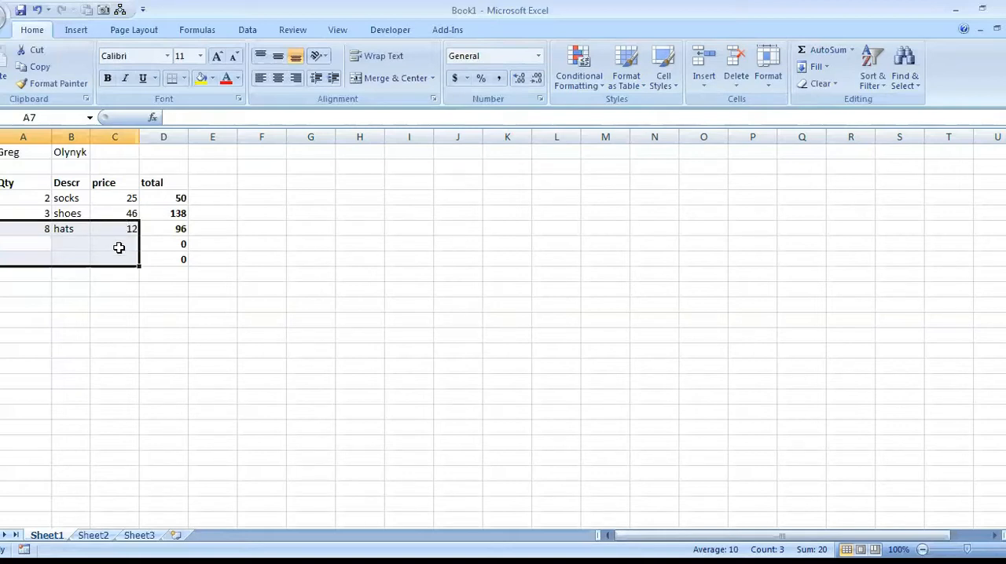
{"action": "type", "text": "6"}
{"action": "key", "text": "Tab"}
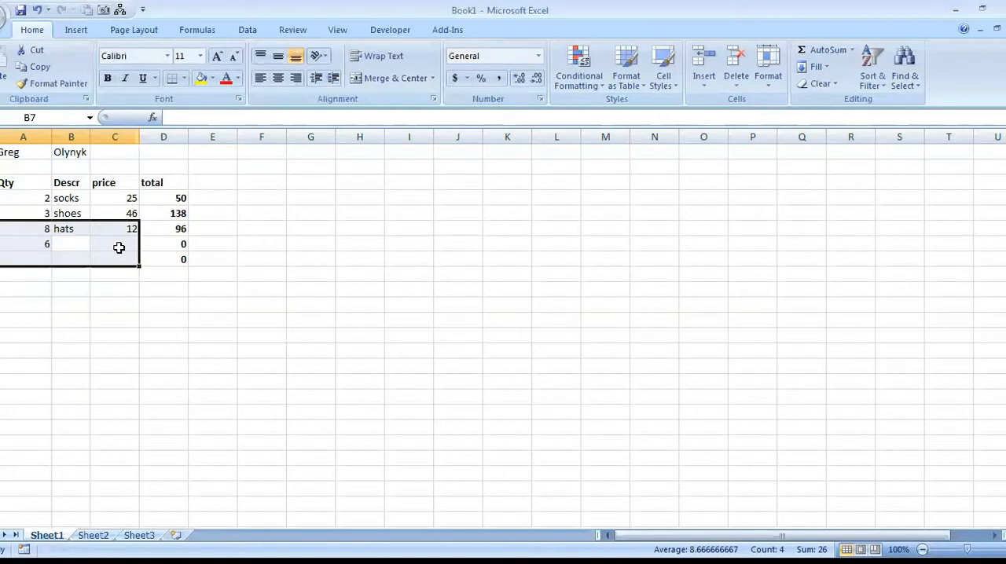
{"action": "type", "text": "umbrellas"}
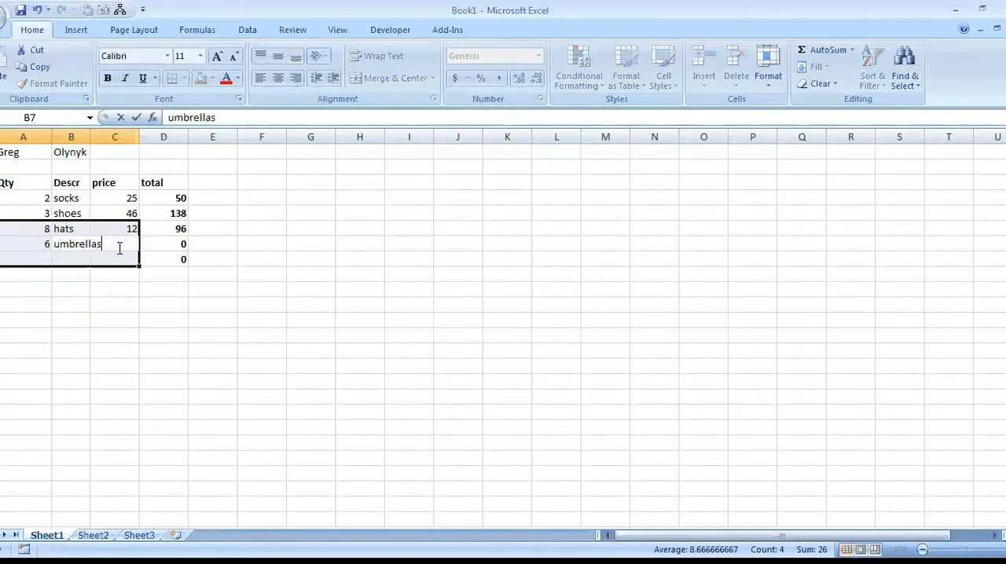
{"action": "key", "text": "Tab"}
{"action": "type", "text": "4"}
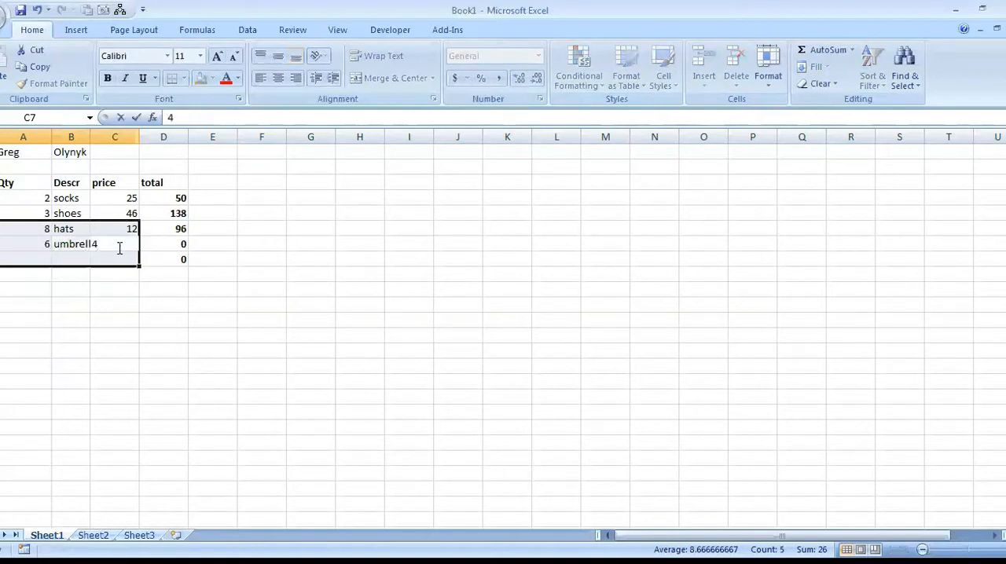
{"action": "key", "text": "Tab"}
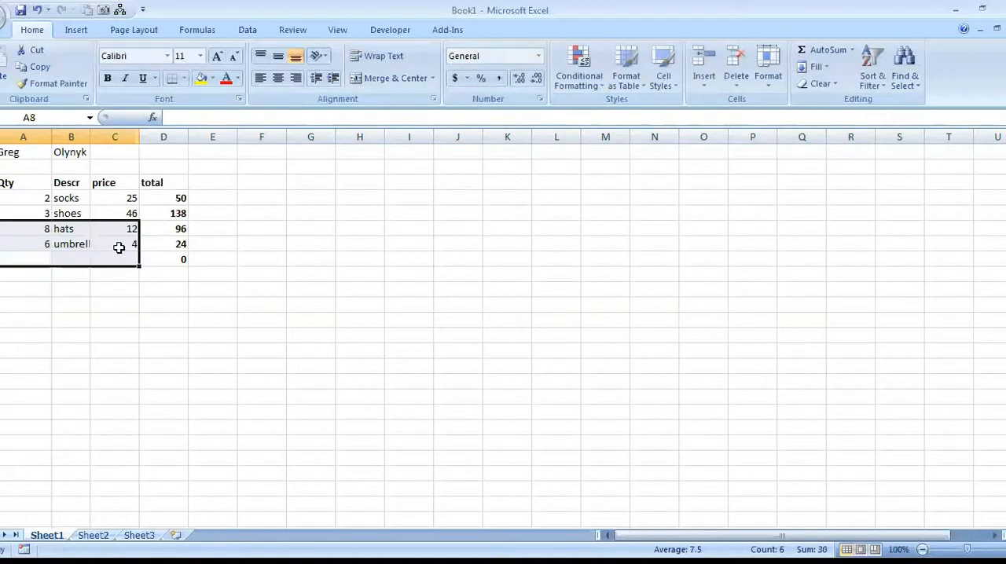
Fill in the fifth item in row 8 with quantity 8, description "figas" and price 3.50.
{"action": "type", "text": "8"}
{"action": "key", "text": "Tab"}
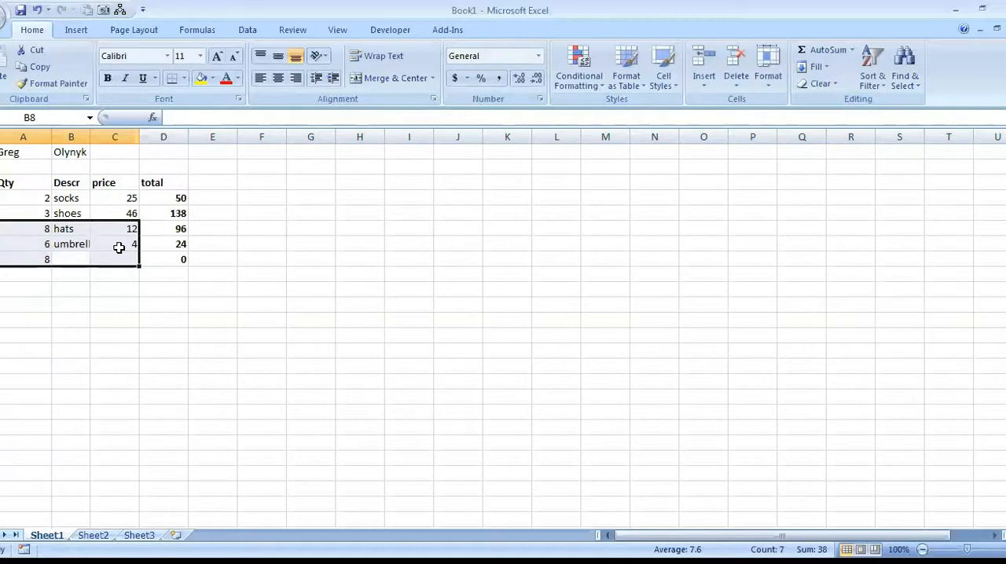
{"action": "type", "text": "figas"}
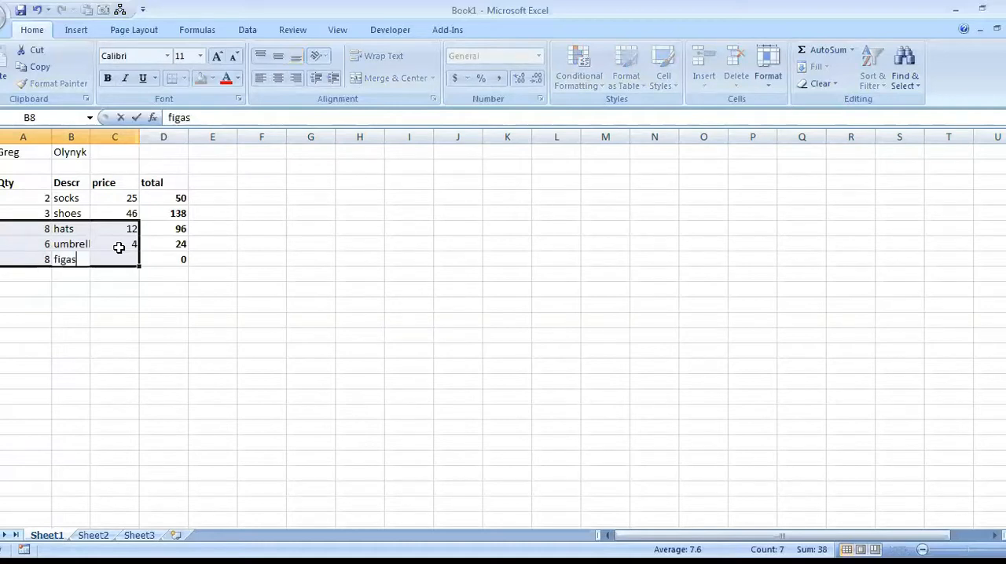
{"action": "key", "text": "Tab"}
{"action": "type", "text": "3.50"}
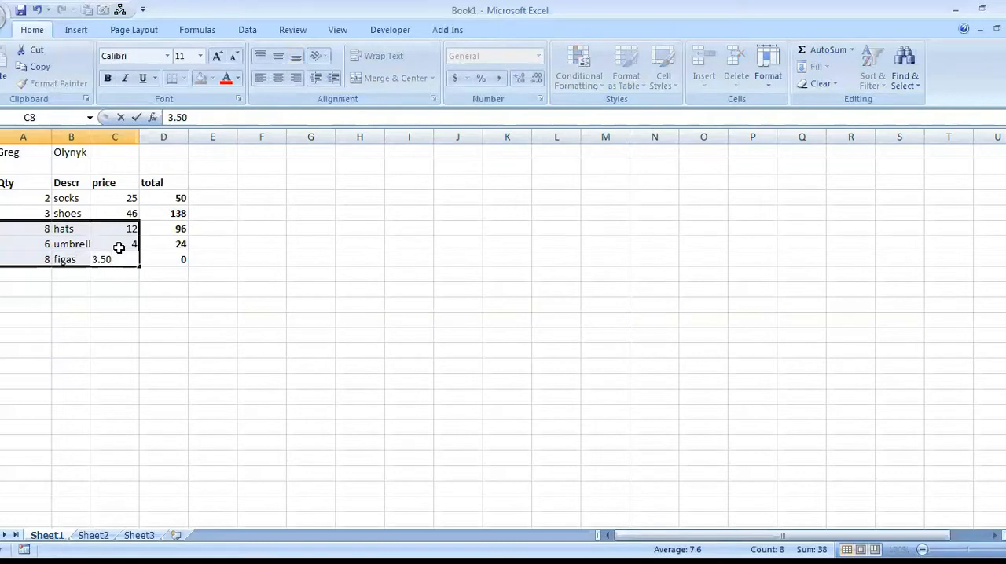
{"action": "key", "text": "Return"}
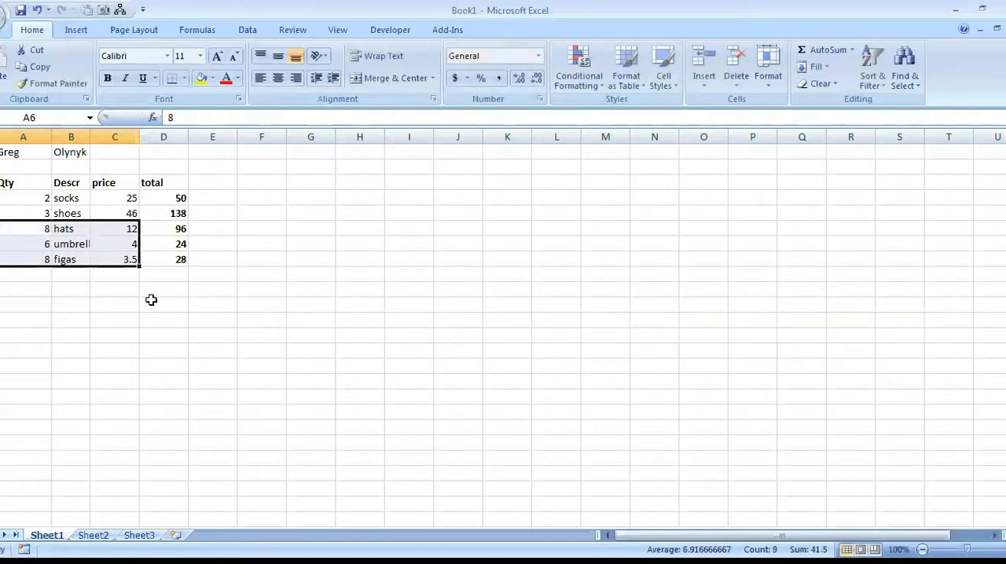
Add an AutoSum of the total column in cell D10, covering D4 to D9.
{"action": "left_click", "coordinate": [81, 189]}
{"action": "left_click", "coordinate": [165, 202]}
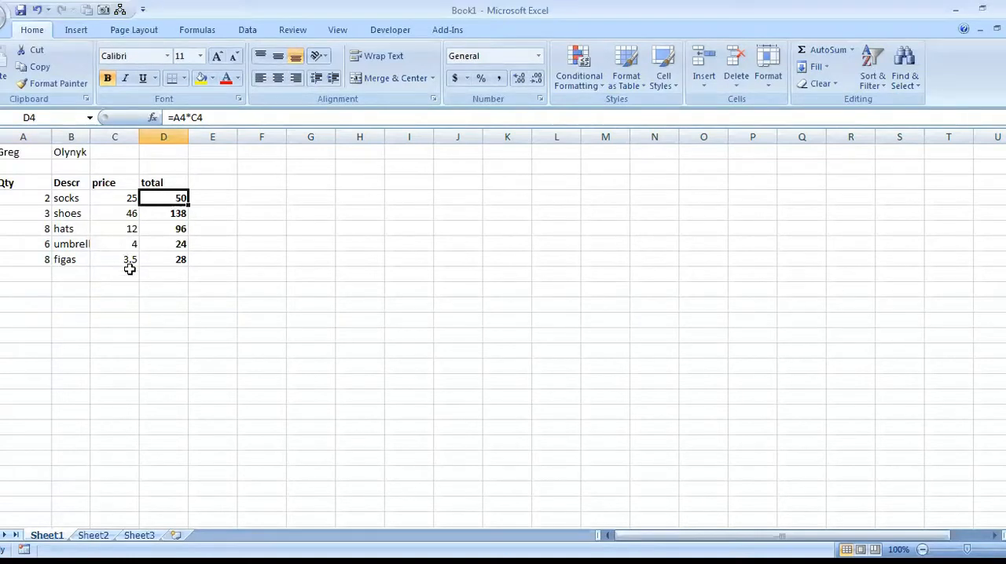
{"action": "left_click_drag", "start_coordinate": [167, 198], "coordinate": [175, 290]}
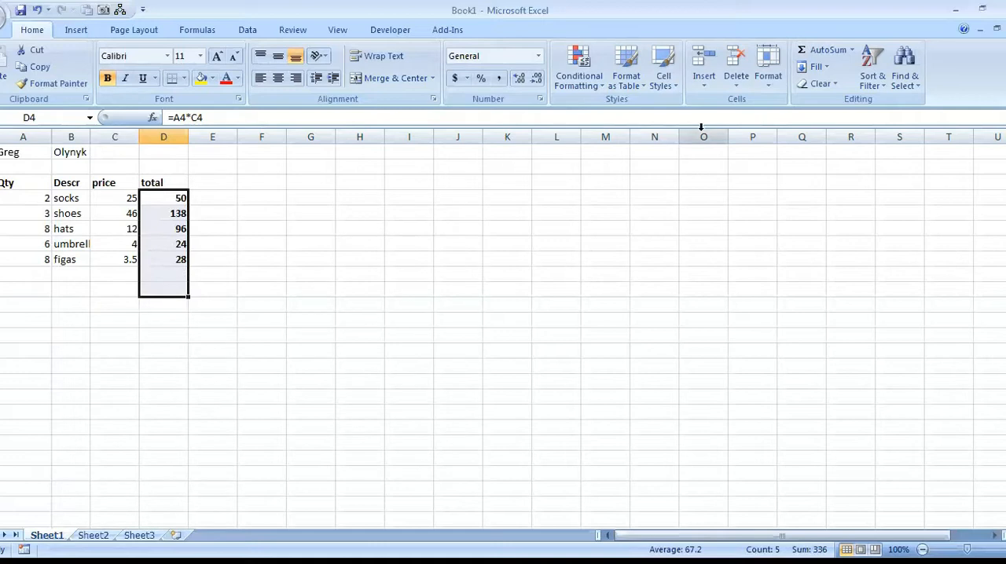
{"action": "left_click", "coordinate": [825, 48]}
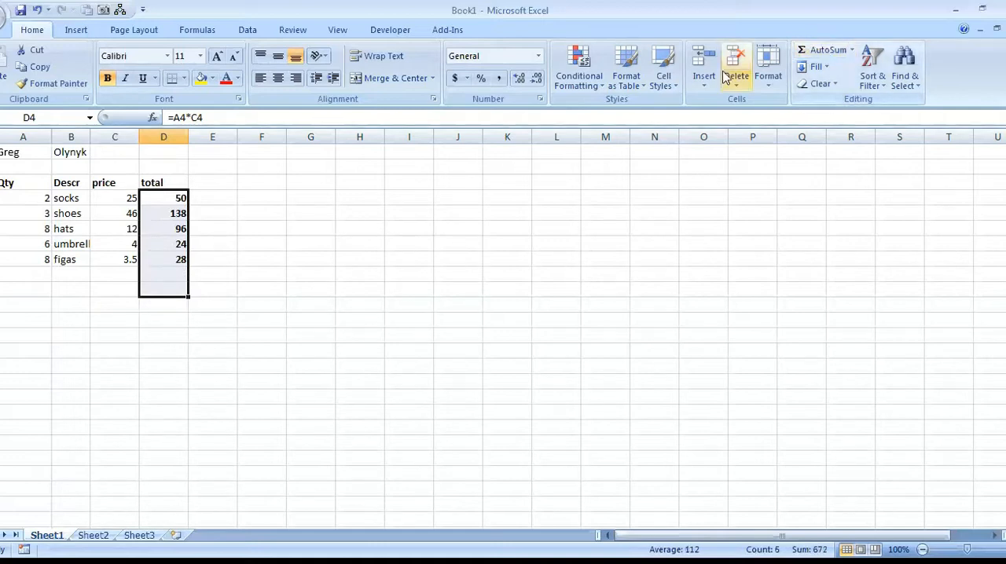
{"action": "left_click", "coordinate": [162, 290]}
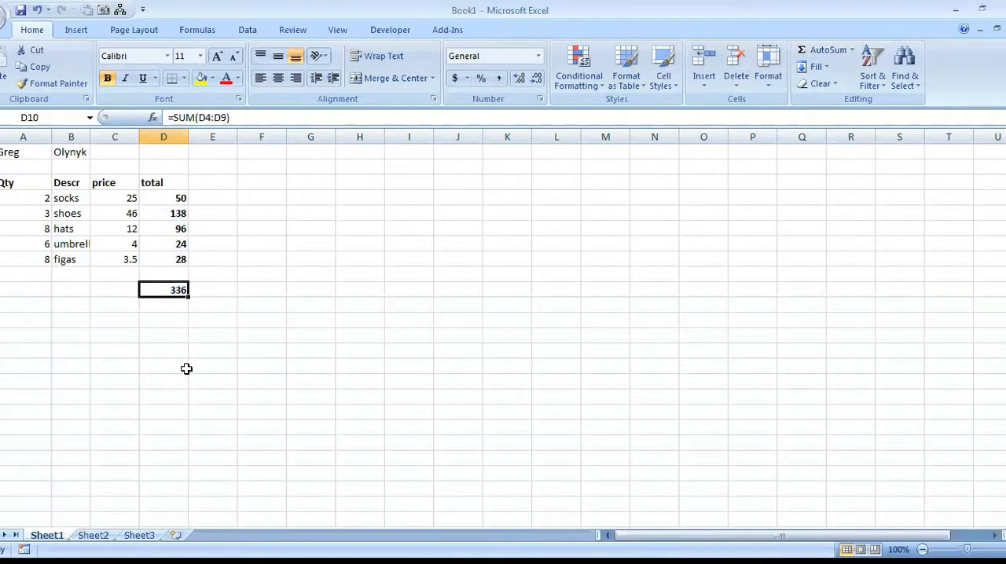
Enter the tax rate 7% in C12 and calculate the tax in D12 with the formula =C12*D10.
{"action": "left_click", "coordinate": [120, 316]}
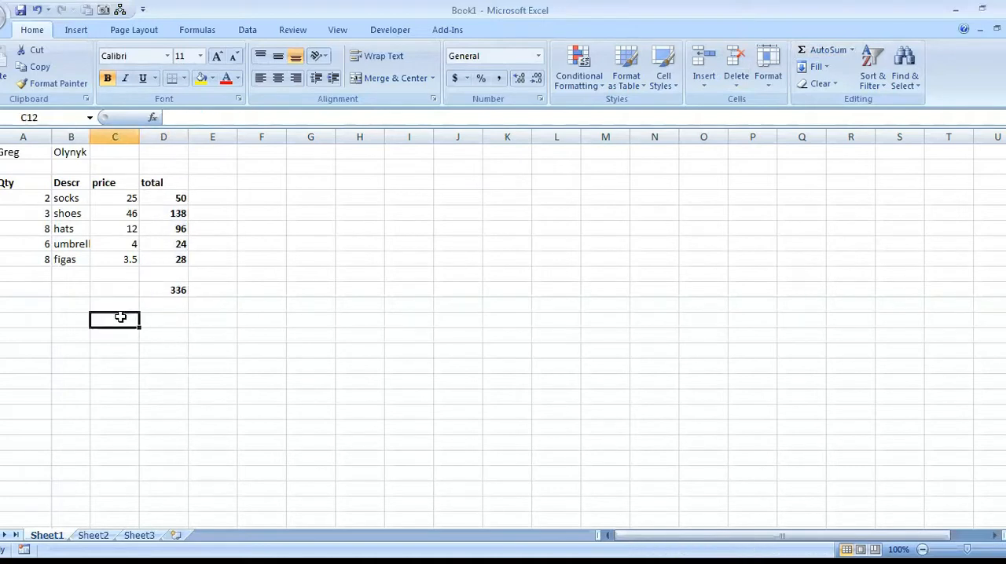
{"action": "type", "text": "7"}
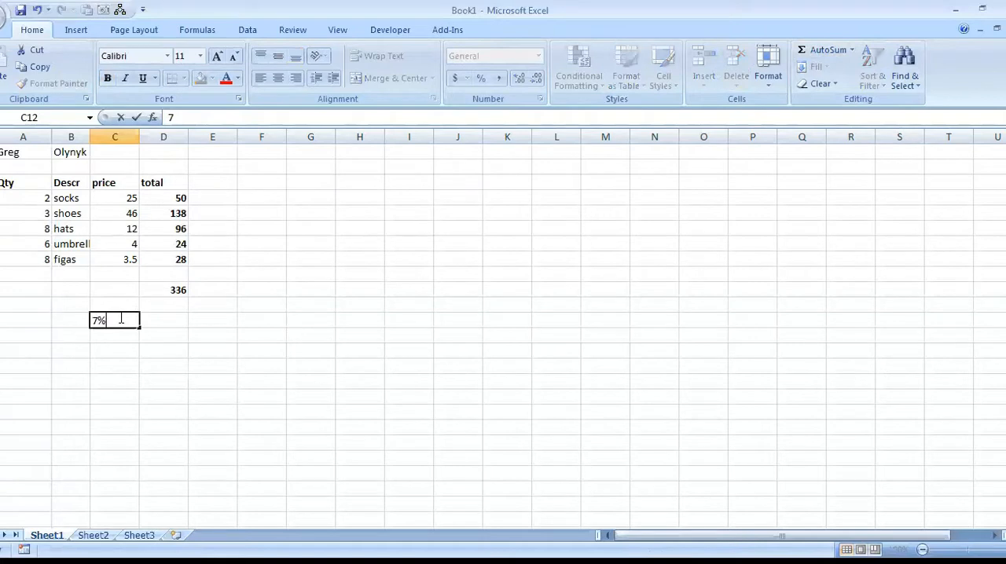
{"action": "key", "text": "Return"}
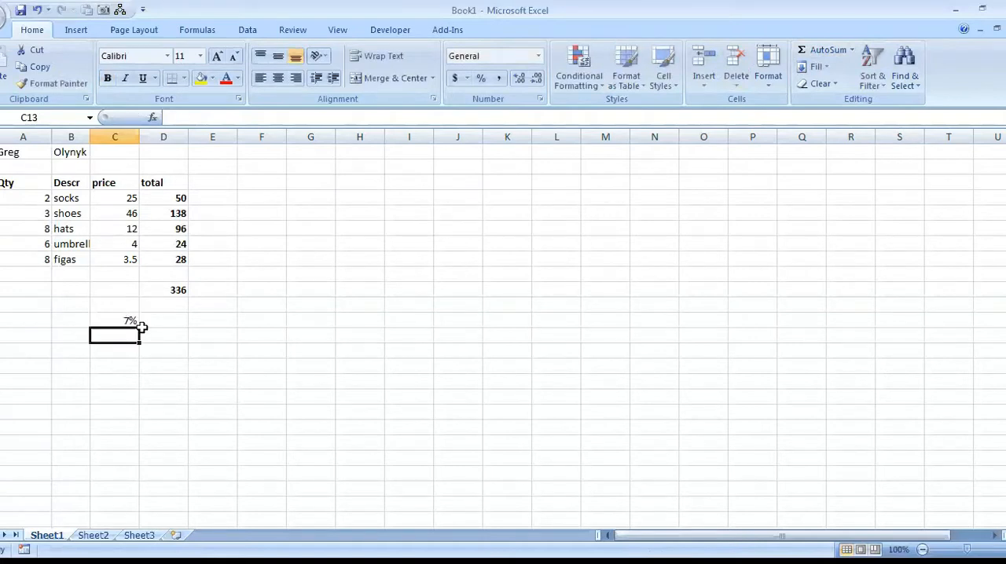
{"action": "left_click", "coordinate": [180, 320]}
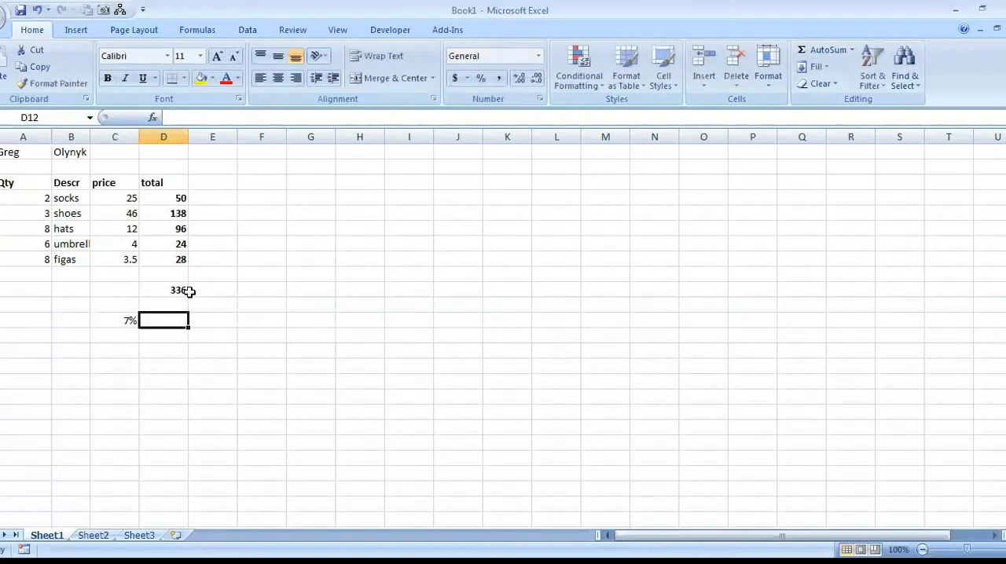
{"action": "type", "text": "="}
{"action": "left_click", "coordinate": [124, 319]}
{"action": "type", "text": "*"}
{"action": "left_click", "coordinate": [171, 290]}
{"action": "key", "text": "Return"}
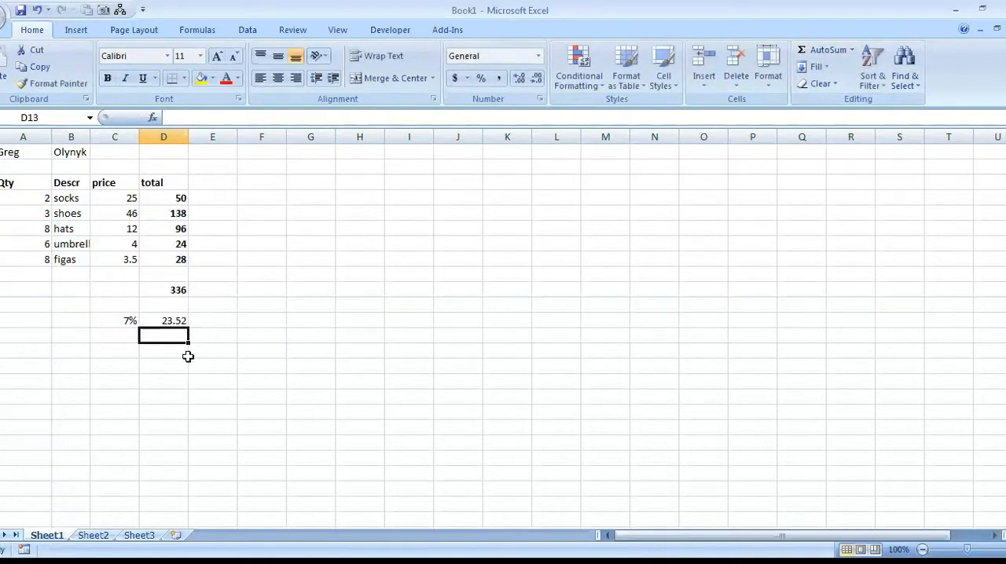
Label the tax row by entering "GST" in cell B12.
{"action": "left_click", "coordinate": [169, 320]}
{"action": "left_click", "coordinate": [101, 317]}
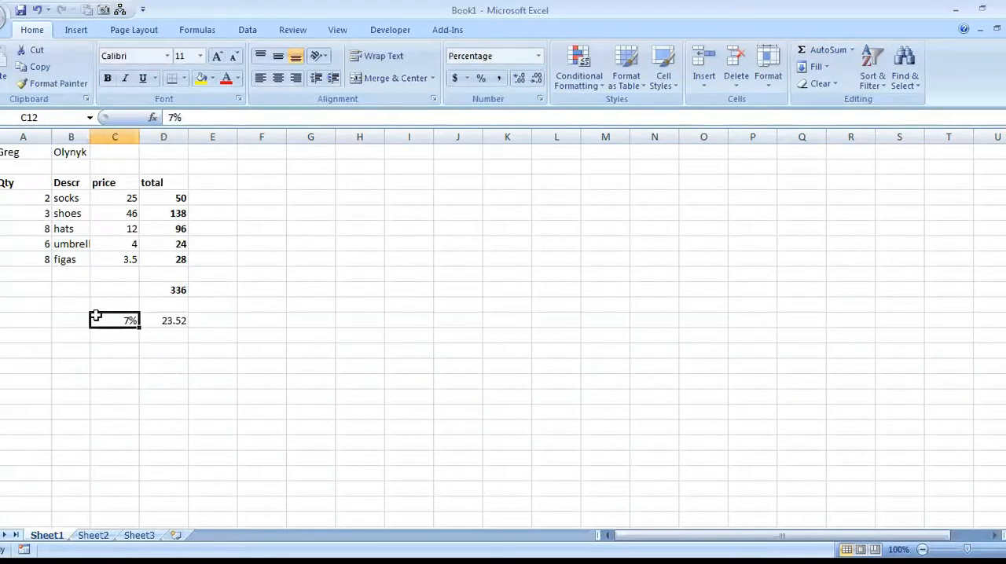
{"action": "left_click", "coordinate": [57, 319]}
{"action": "type", "text": "GST"}
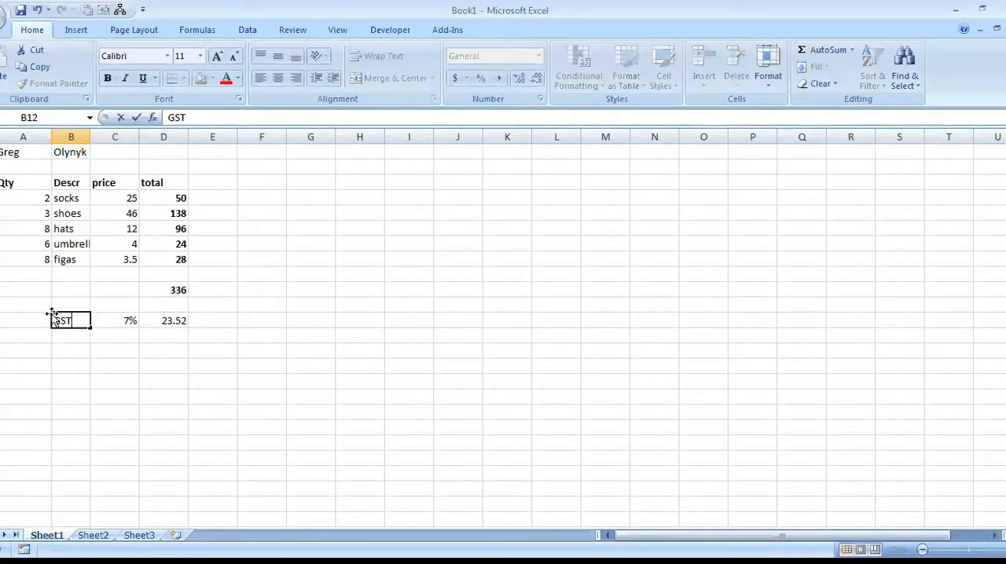
{"action": "key", "text": "Tab"}
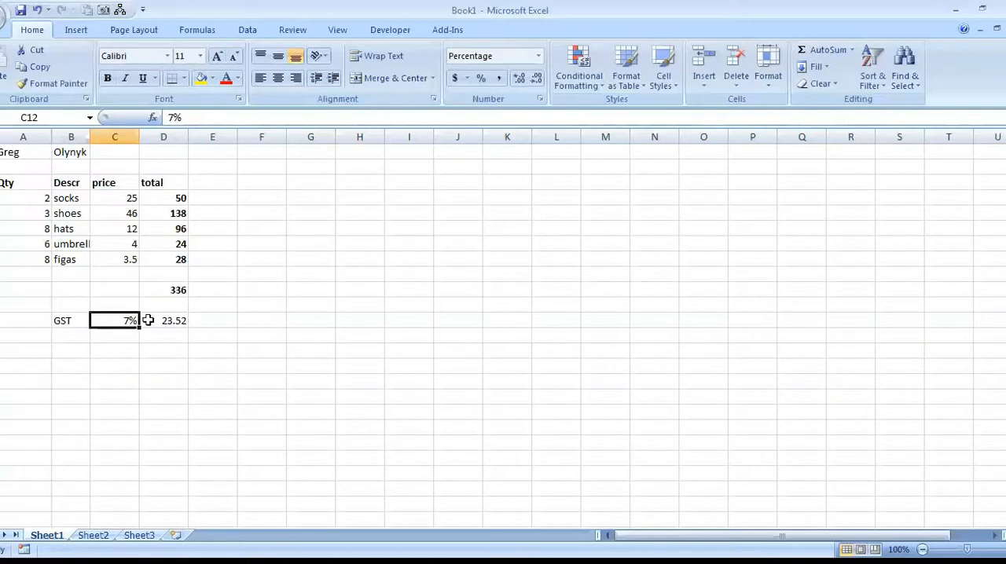
Enter the grand total formula =D10+D12 in cell D14 and make it bold.
{"action": "left_click", "coordinate": [168, 353]}
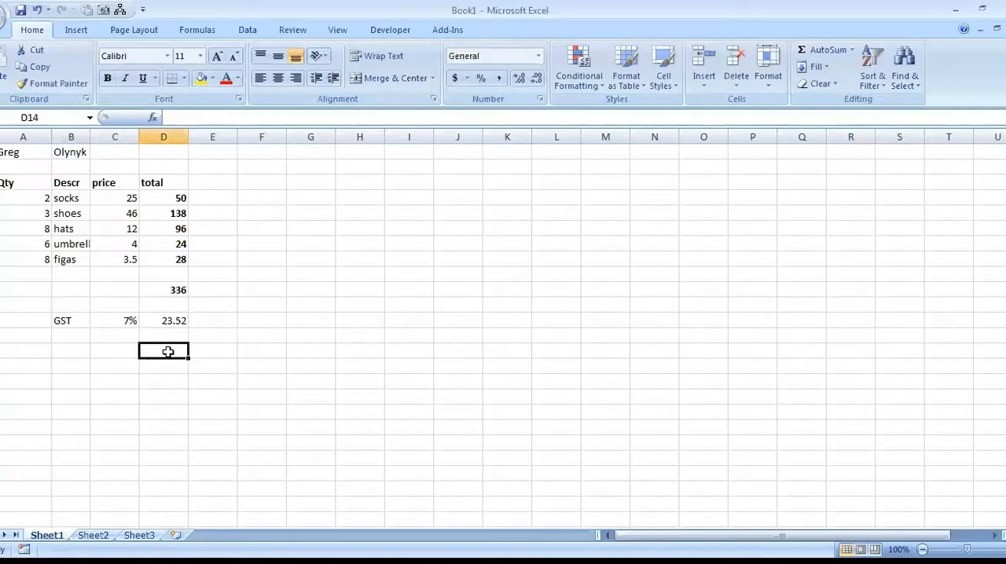
{"action": "type", "text": "="}
{"action": "left_click", "coordinate": [176, 287]}
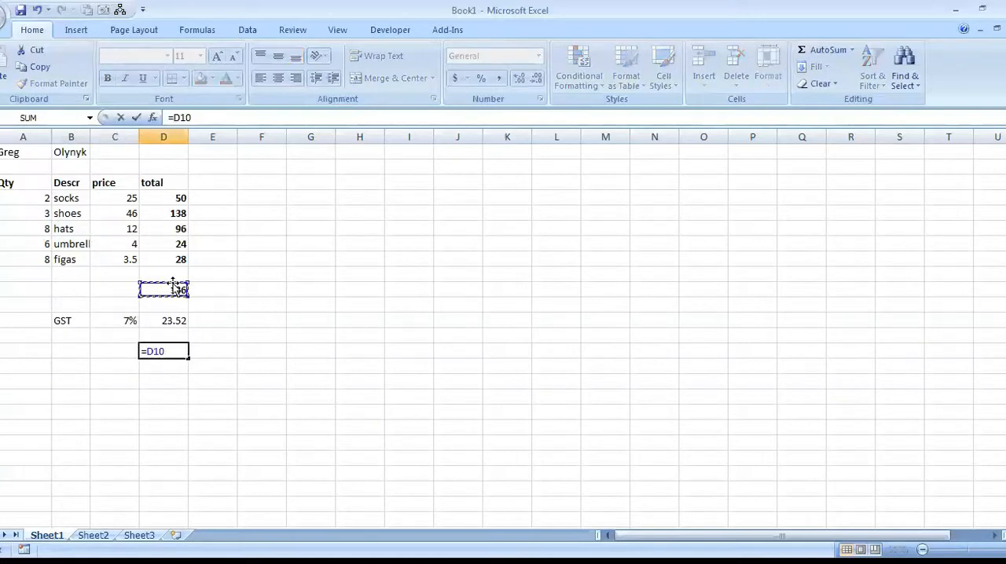
{"action": "type", "text": "+"}
{"action": "left_click", "coordinate": [167, 320]}
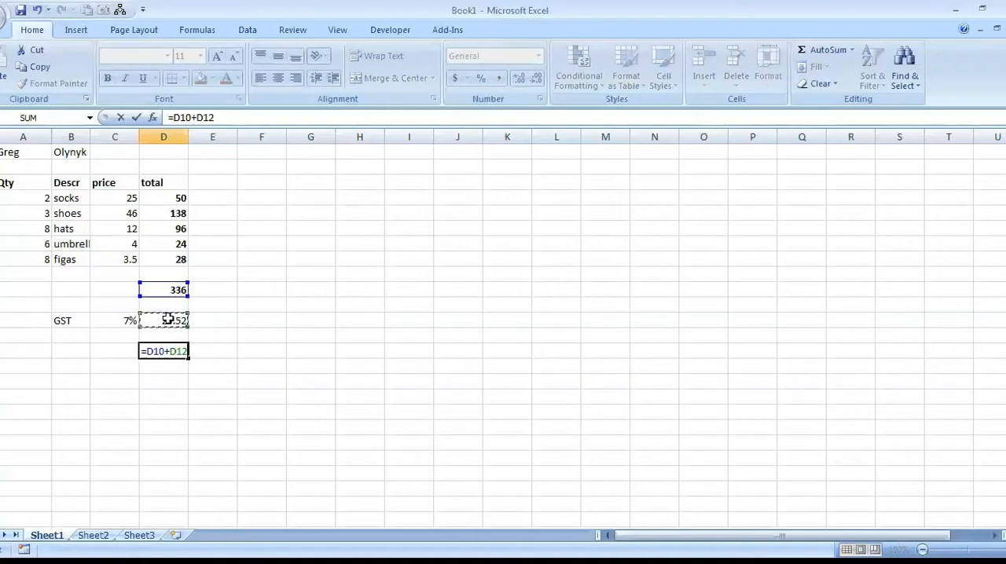
{"action": "key", "text": "Return"}
{"action": "left_click", "coordinate": [164, 351]}
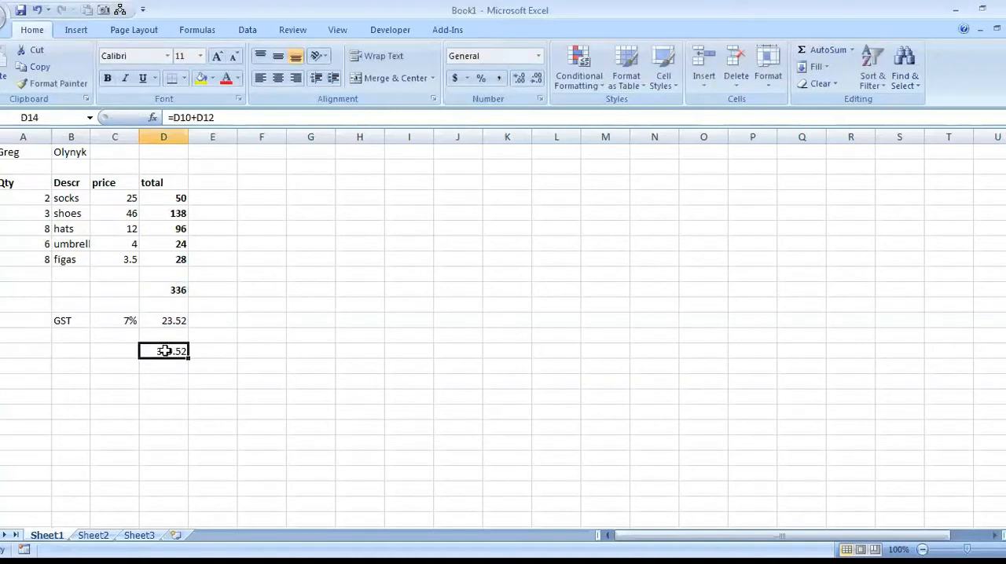
{"action": "key", "text": "ctrl+b"}
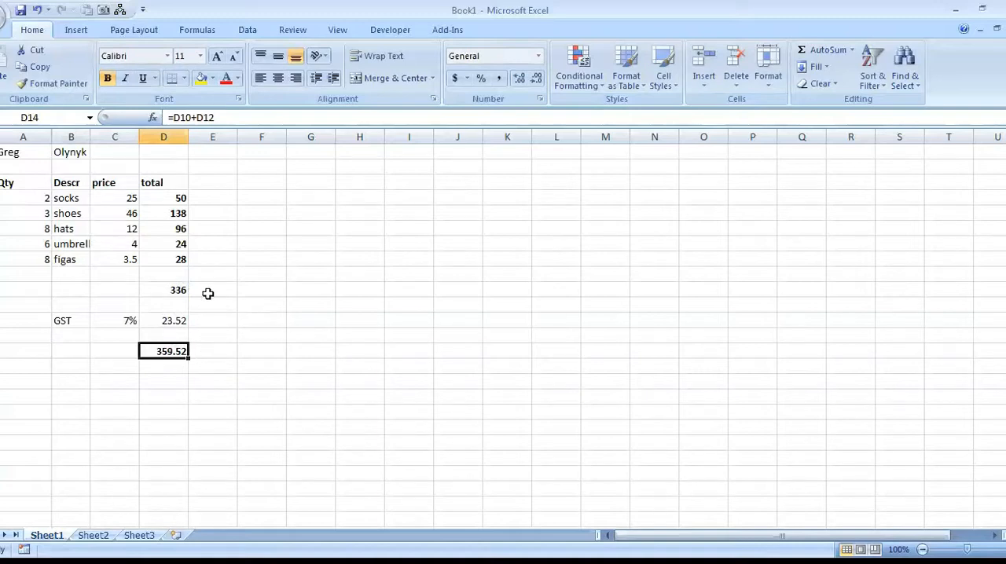
Format the range A3:D14 as a table with headers, using Table Style Light 9.
{"action": "left_click_drag", "start_coordinate": [177, 235], "coordinate": [162, 352]}
{"action": "left_click", "coordinate": [200, 31]}
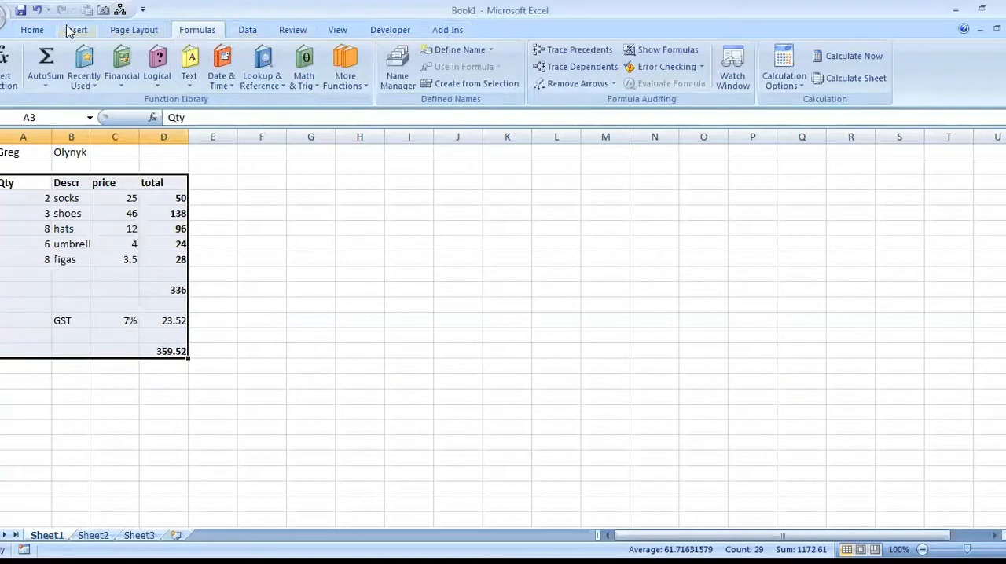
{"action": "left_click", "coordinate": [32, 30]}
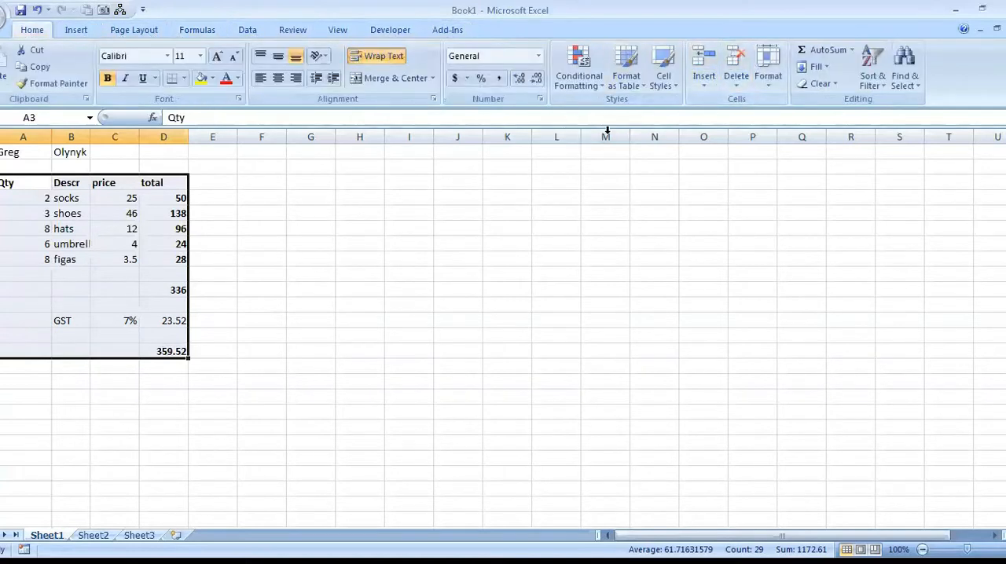
{"action": "left_click", "coordinate": [626, 75]}
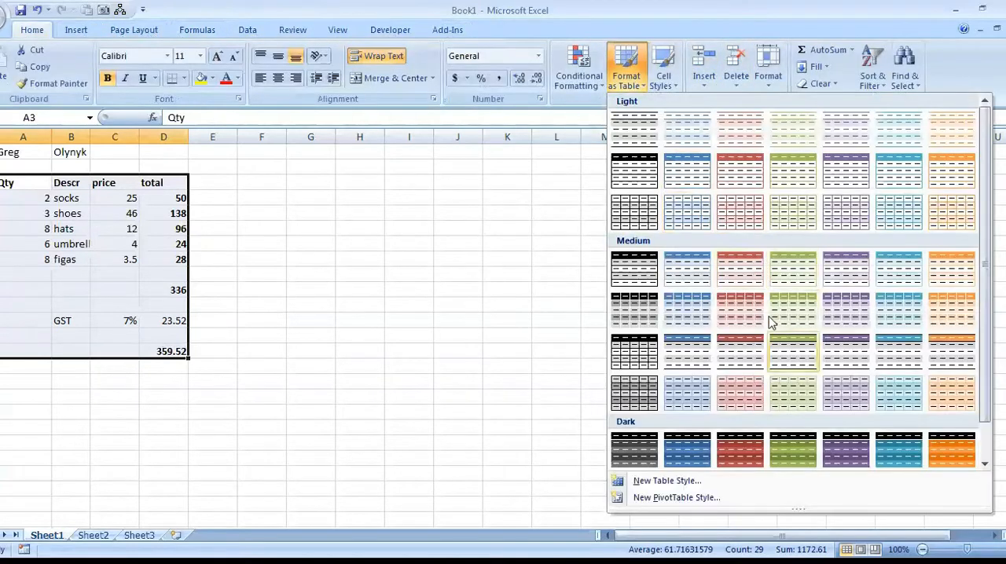
{"action": "left_click", "coordinate": [685, 177]}
{"action": "left_click", "coordinate": [690, 397]}
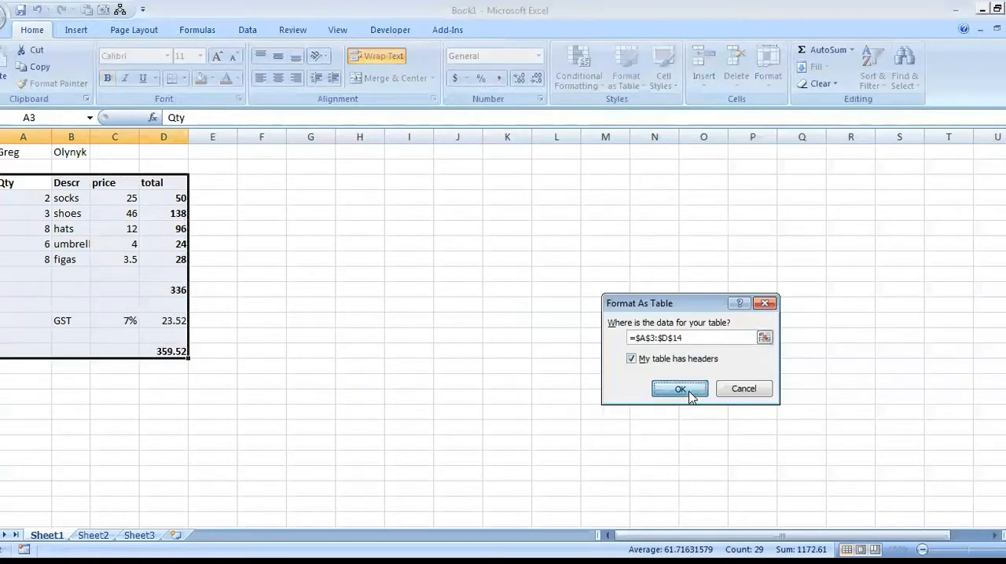
{"action": "left_click", "coordinate": [304, 321]}
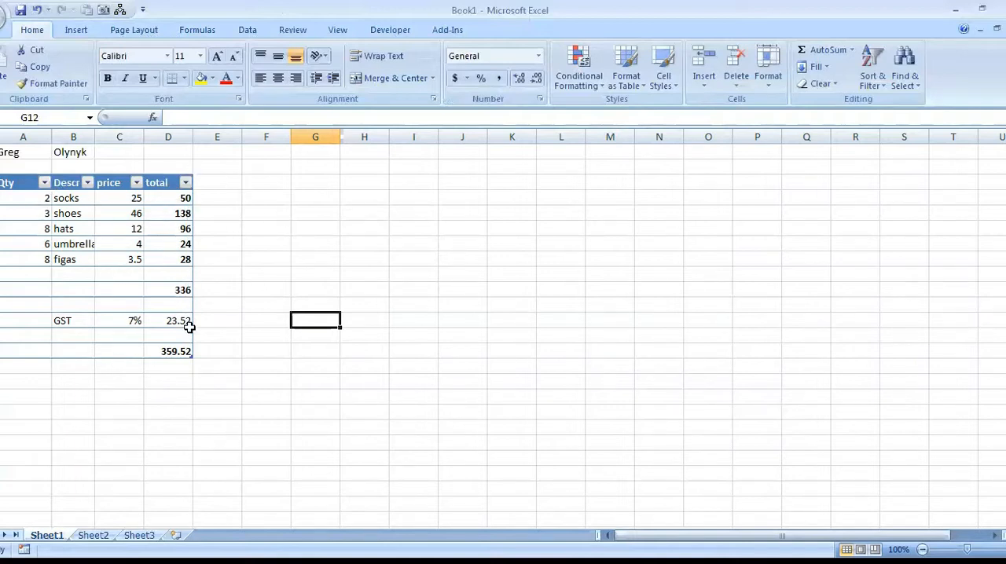
Enter the row labels GAS, BCTEL and HYDRO in cells G3 to G5.
{"action": "left_click", "coordinate": [318, 183]}
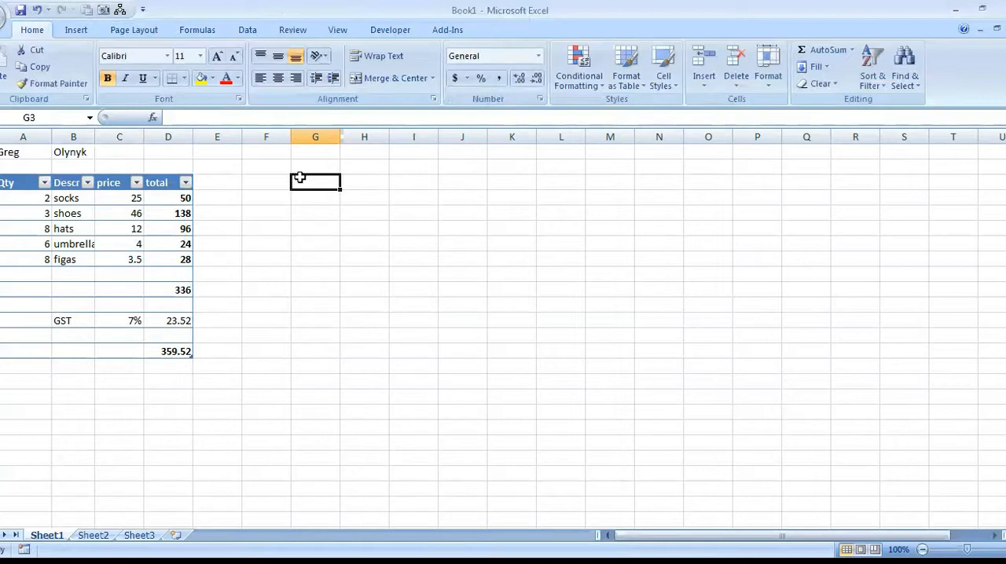
{"action": "type", "text": "GAS"}
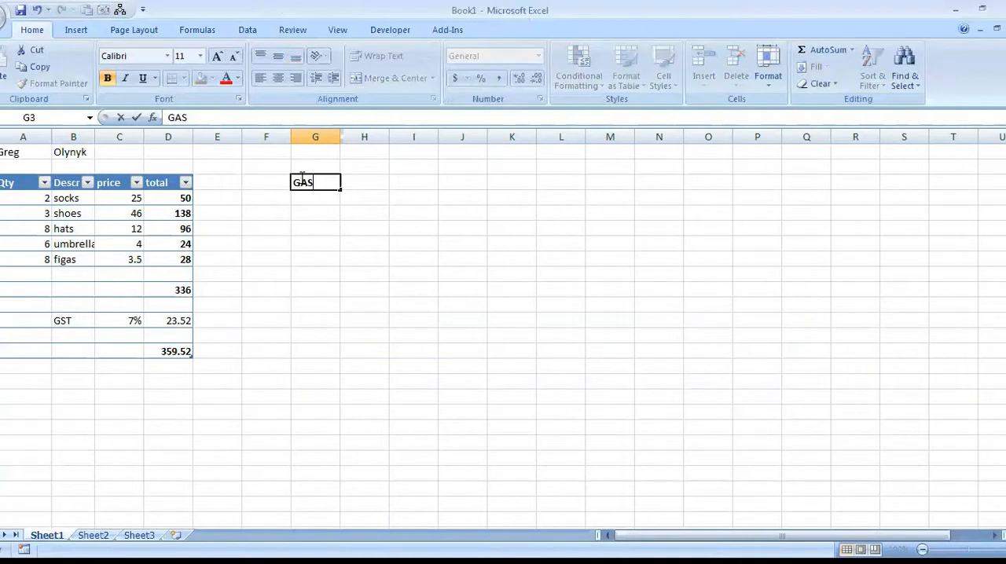
{"action": "key", "text": "Return"}
{"action": "type", "text": "BCTEL"}
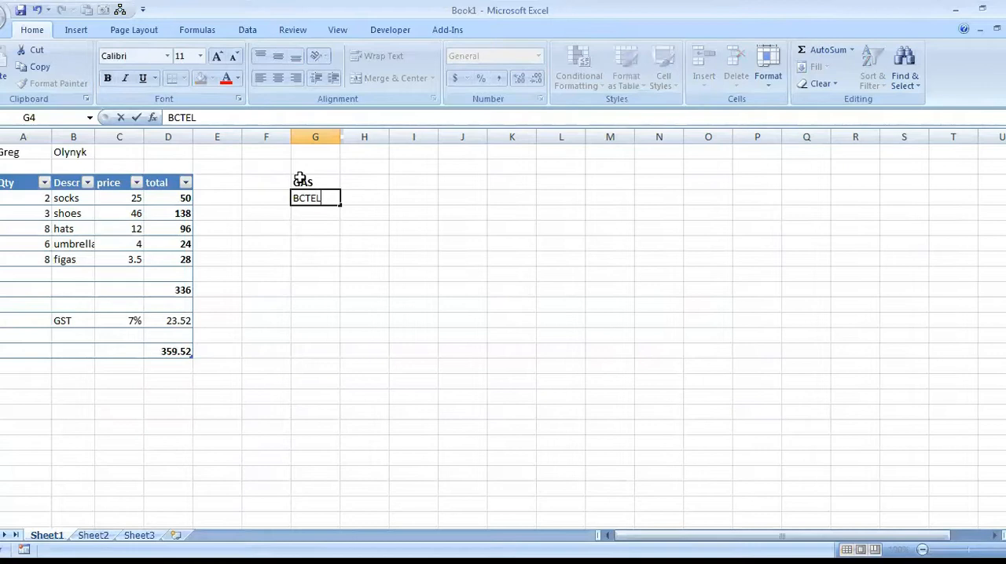
{"action": "key", "text": "Return"}
{"action": "type", "text": "HYDRO"}
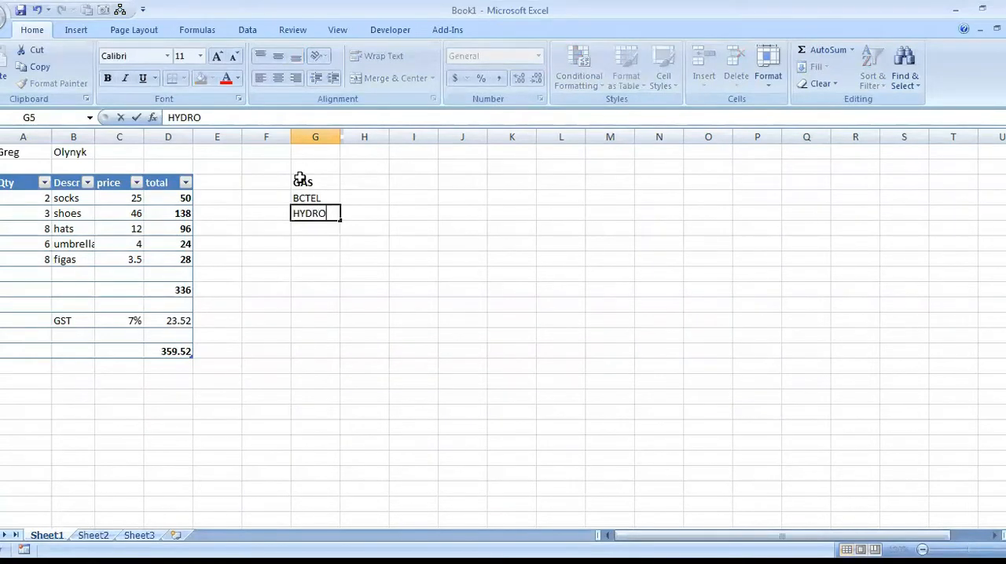
Enter Week1 in H2, fill the week series across to O2, and undo the fill.
{"action": "left_click", "coordinate": [364, 166]}
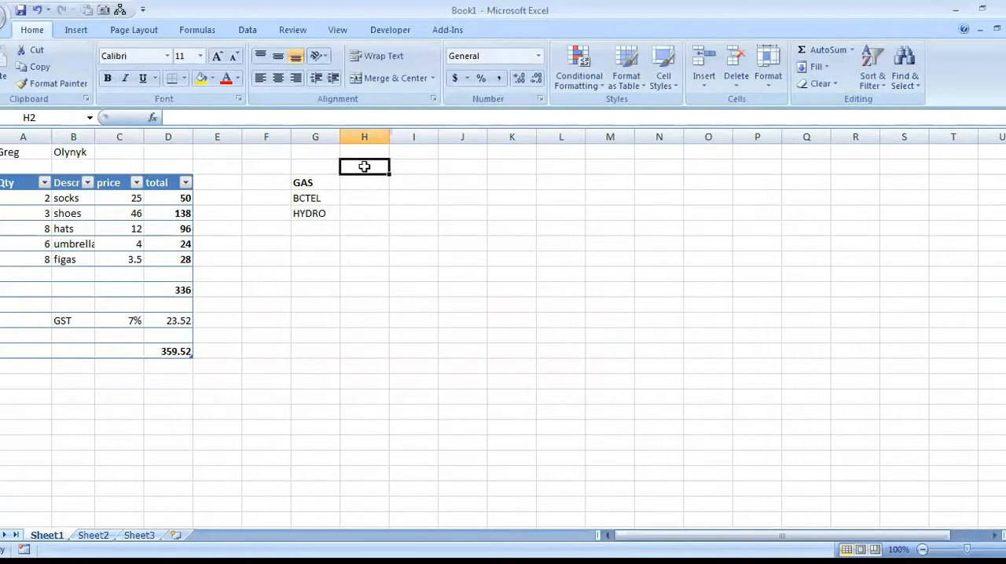
{"action": "type", "text": "Week"}
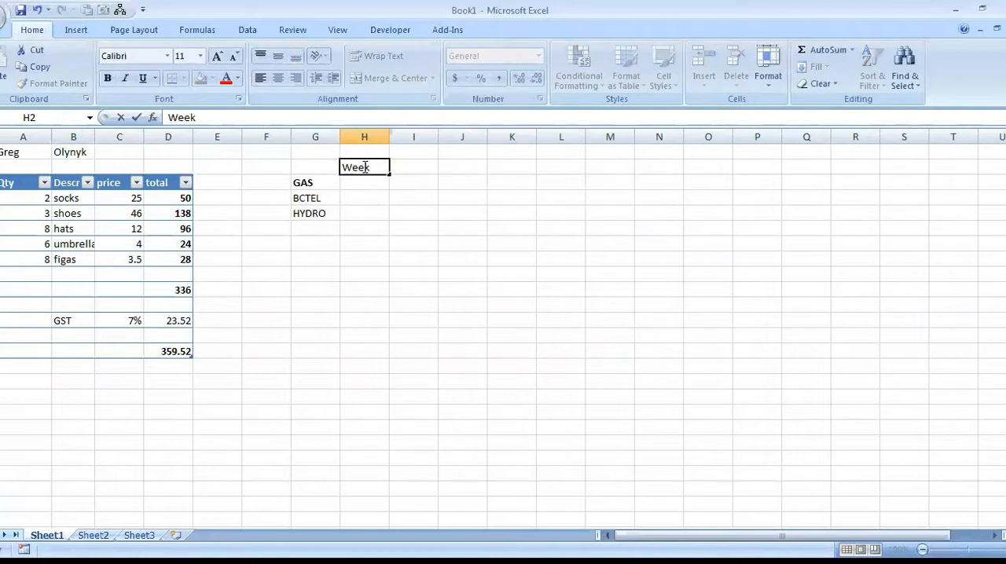
{"action": "type", "text": "1"}
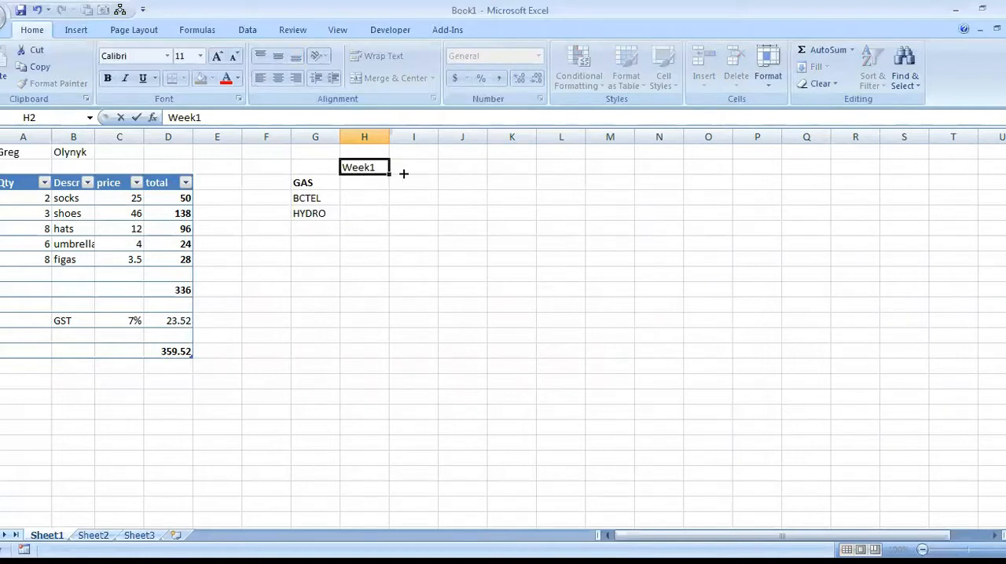
{"action": "left_click_drag", "start_coordinate": [389, 173], "coordinate": [731, 174]}
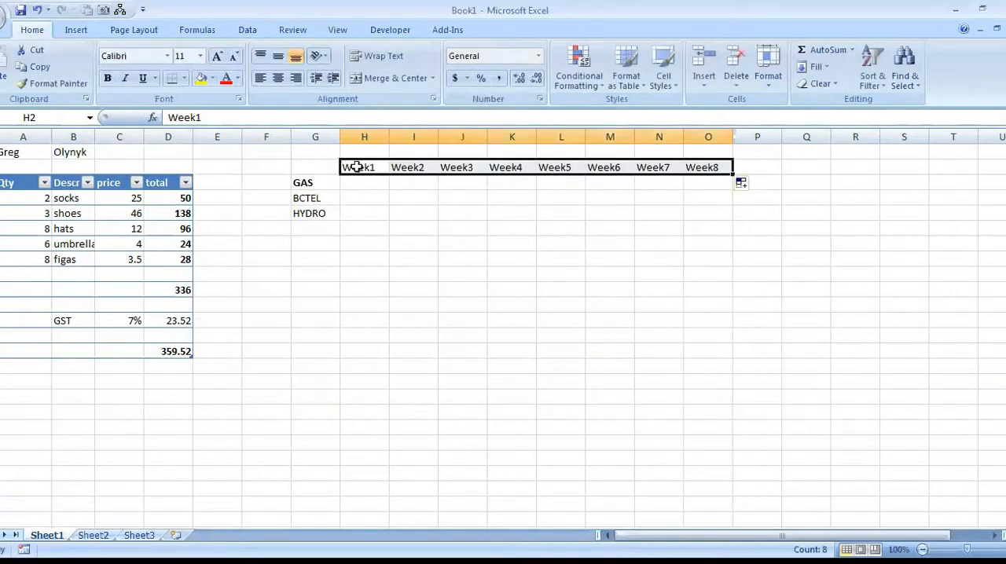
{"action": "type", "text": "z"}
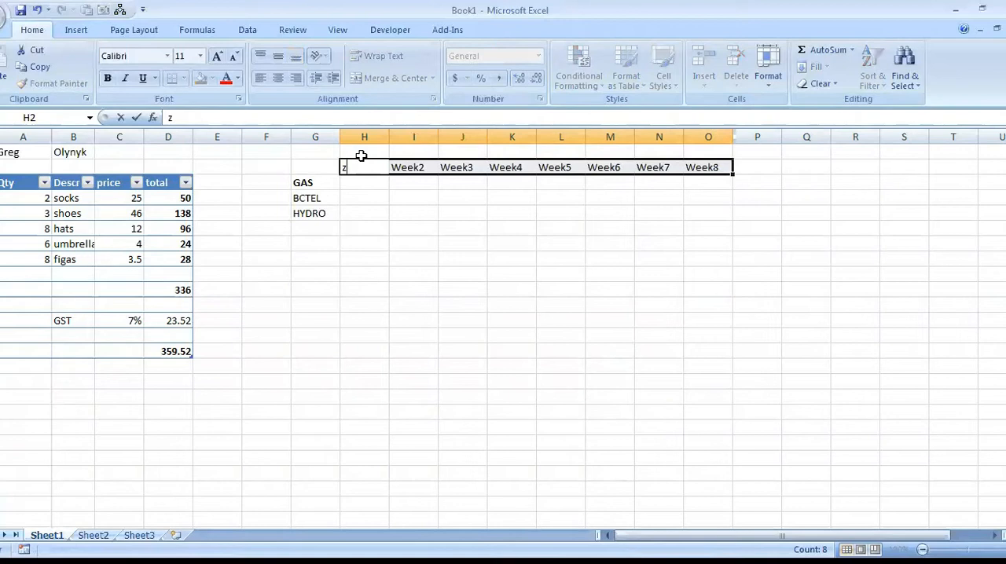
{"action": "key", "text": "Escape"}
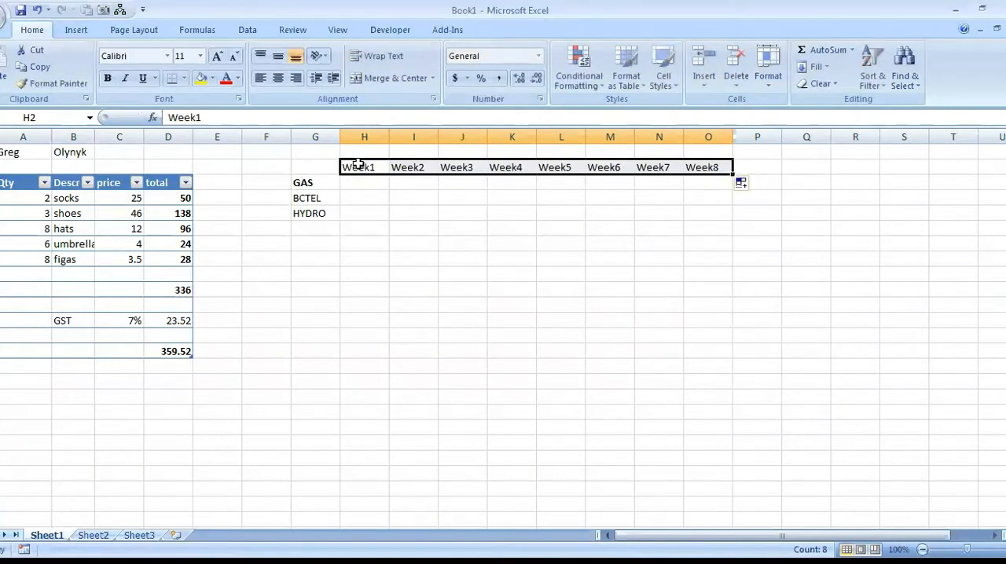
{"action": "key", "text": "ctrl+z"}
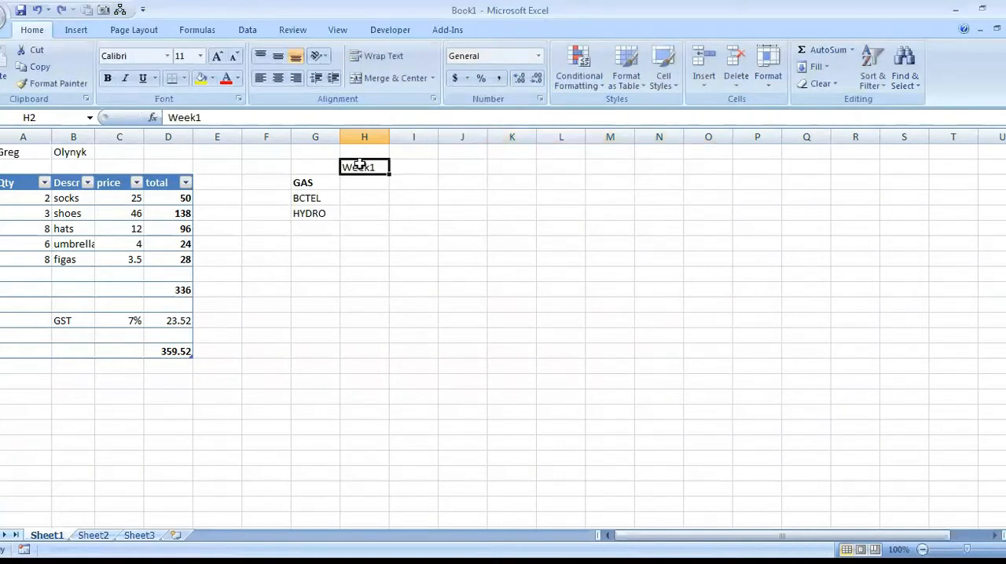
Replace H2 with QTR1 and fill the quarter series across to K2.
{"action": "type", "text": "QTR1"}
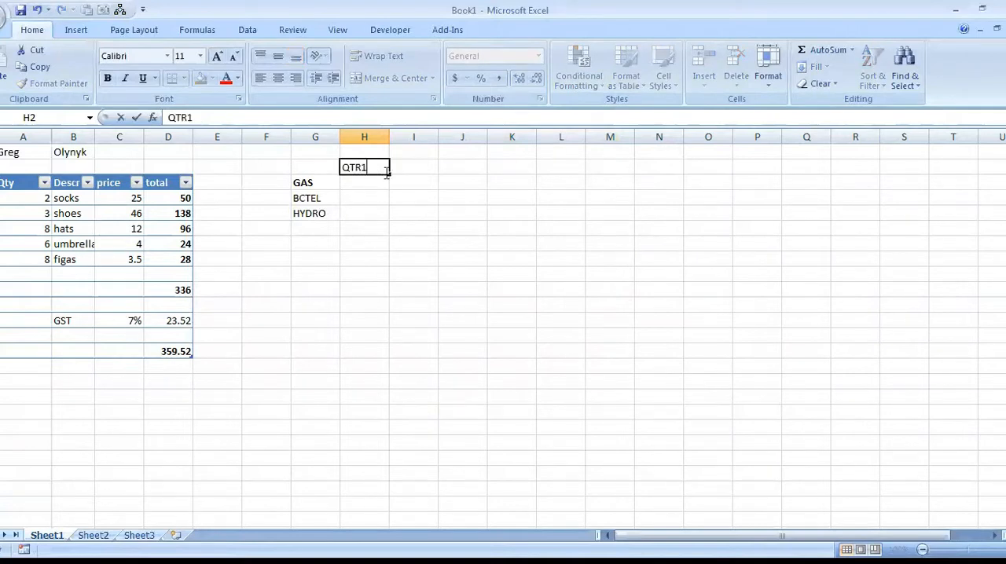
{"action": "left_click_drag", "start_coordinate": [389, 174], "coordinate": [566, 173]}
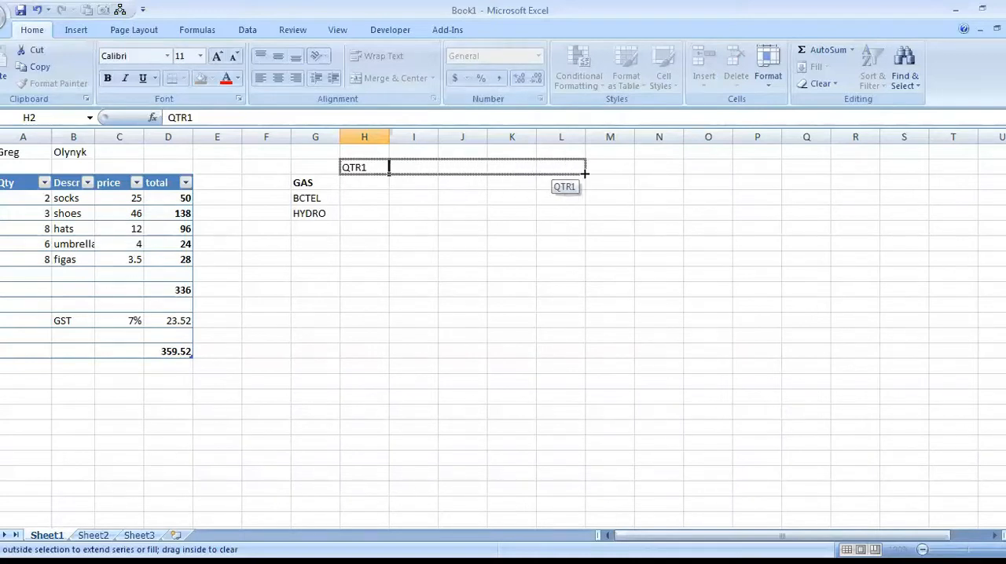
{"action": "left_click_drag", "start_coordinate": [585, 174], "coordinate": [533, 166]}
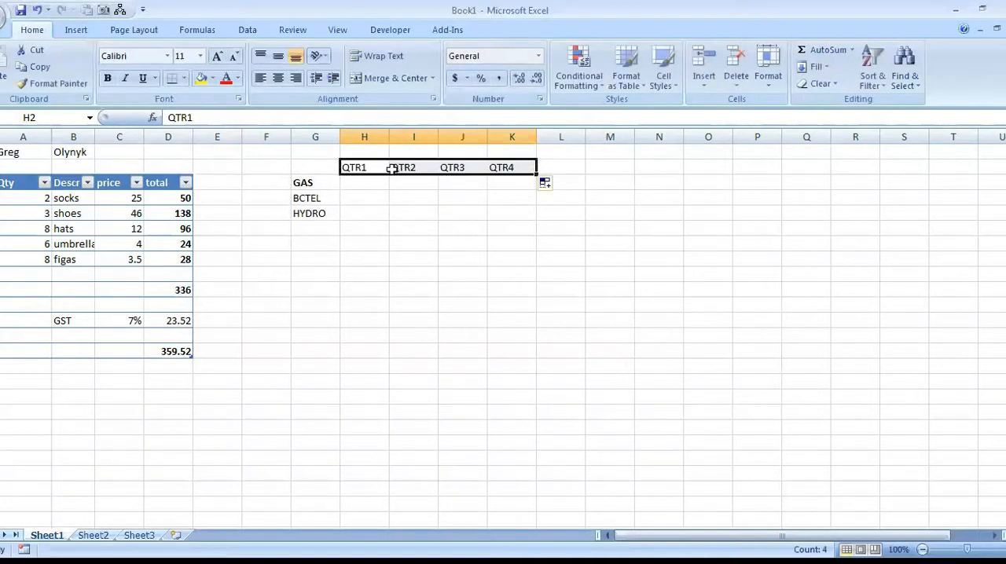
Replace H2 with Monday and fill the weekday series across to L2.
{"action": "left_click", "coordinate": [345, 168]}
{"action": "type", "text": "Monday"}
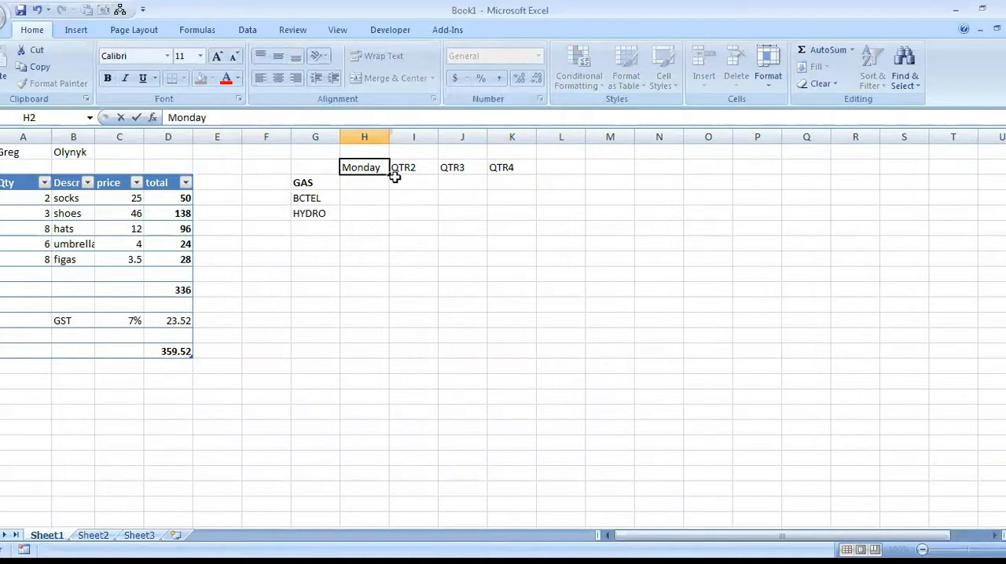
{"action": "left_click_drag", "start_coordinate": [390, 175], "coordinate": [573, 178]}
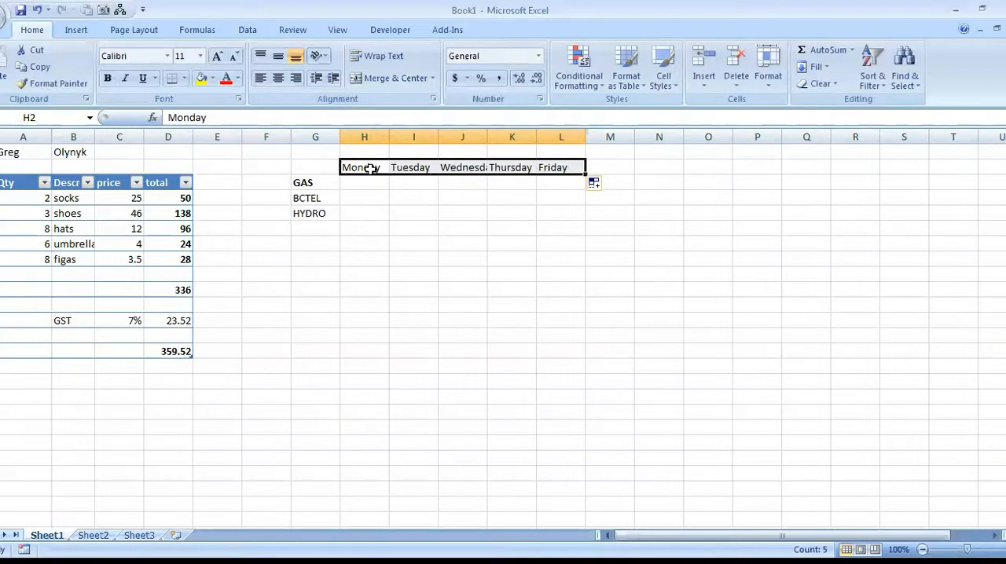
Replace H2 with Jan, fill the month series across to M2, and undo the fill.
{"action": "left_click", "coordinate": [370, 168]}
{"action": "type", "text": "Jan"}
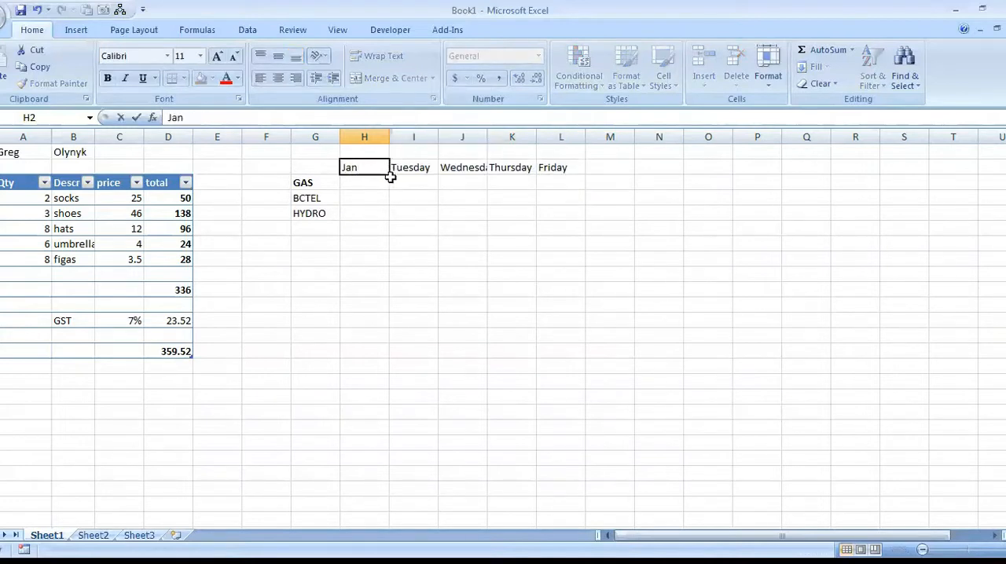
{"action": "left_click_drag", "start_coordinate": [390, 178], "coordinate": [616, 177]}
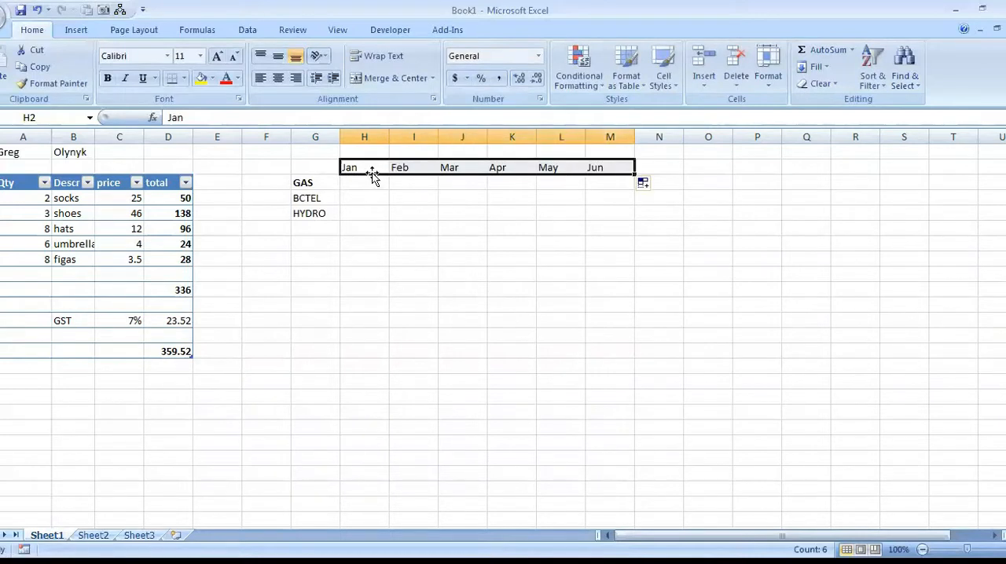
{"action": "key", "text": "ctrl+z"}
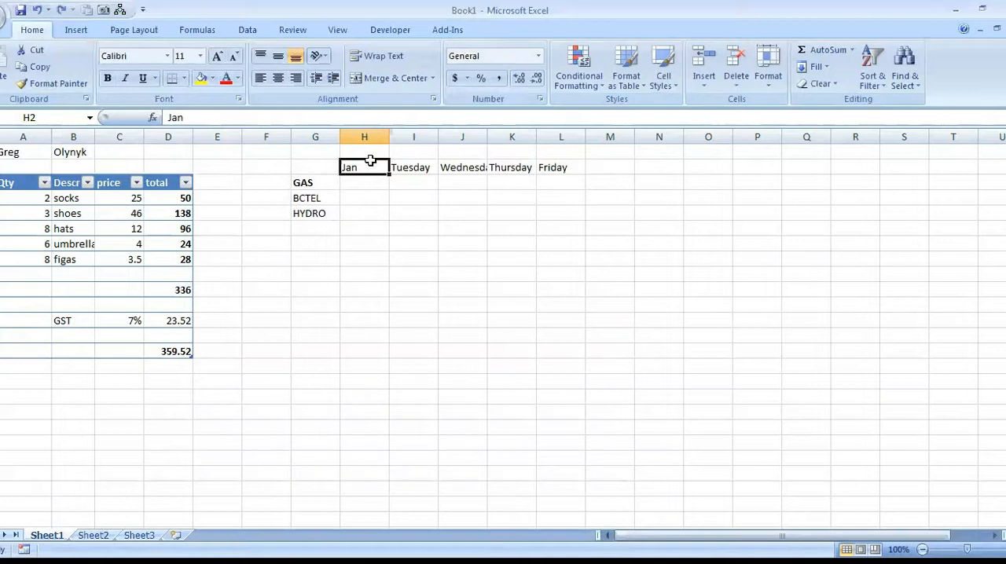
Enter QTR1 in H2, fill the headers through QTR4 in K2, and clear the leftover weekday in L2.
{"action": "type", "text": "QTR1"}
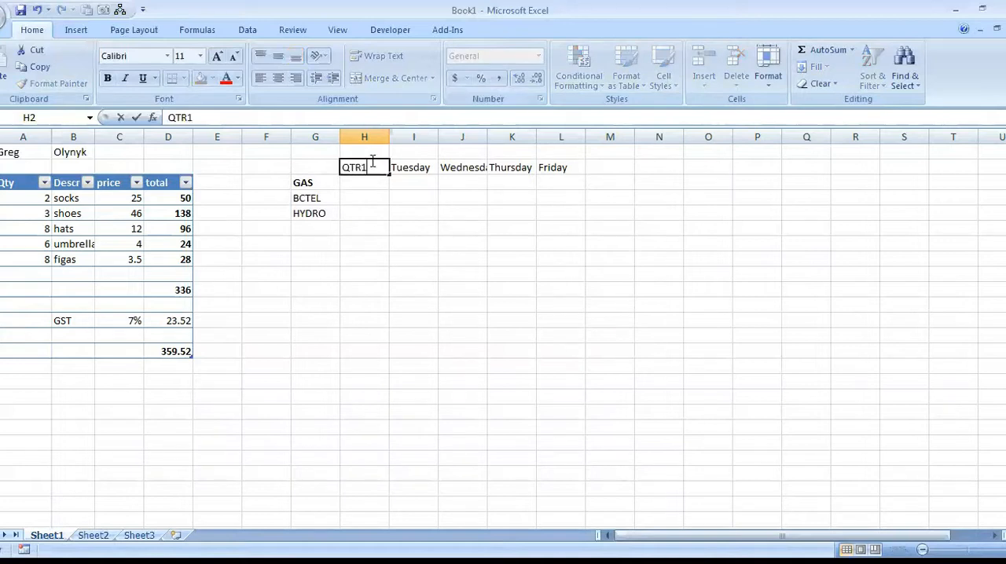
{"action": "left_click_drag", "start_coordinate": [391, 174], "coordinate": [518, 174]}
{"action": "left_click", "coordinate": [556, 167]}
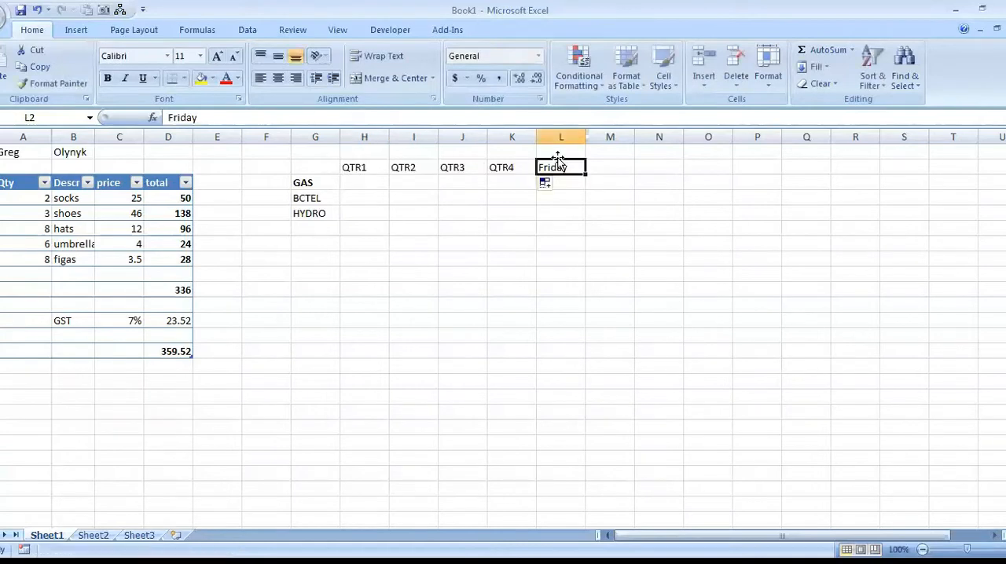
{"action": "key", "text": "Delete"}
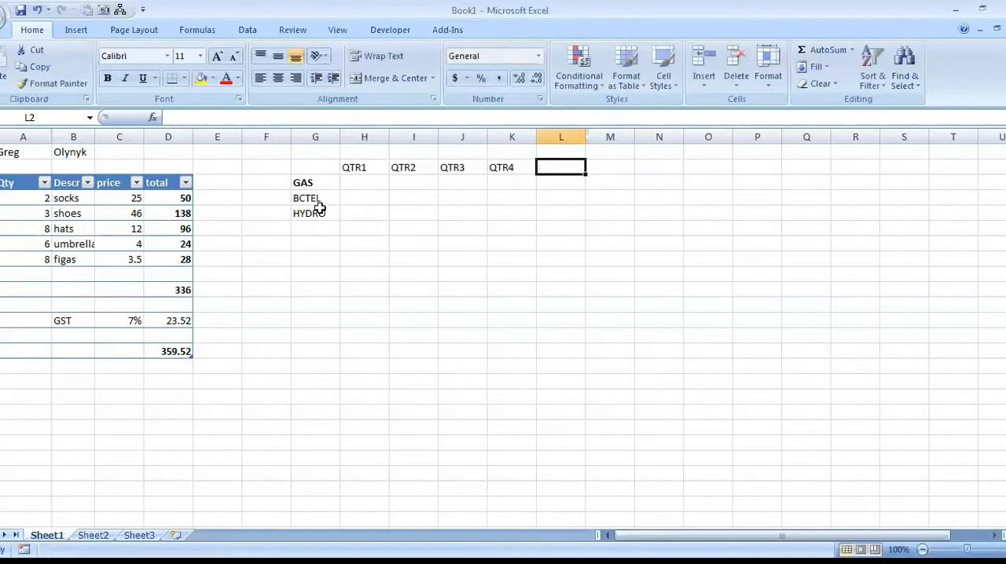
Enter the placeholder value 1 in H3 and fill it through the range H3:K5.
{"action": "left_click", "coordinate": [357, 180]}
{"action": "type", "text": "1"}
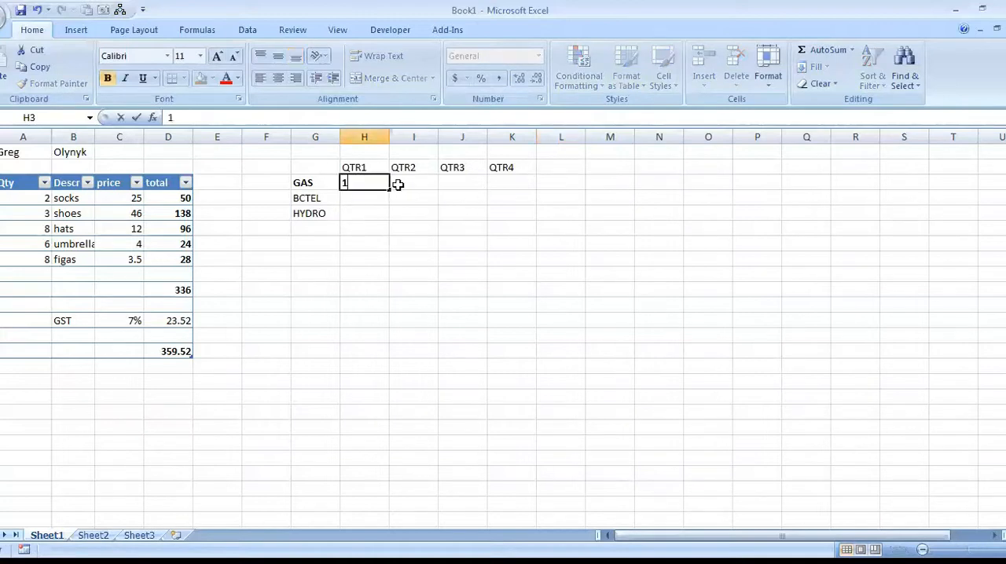
{"action": "left_click_drag", "start_coordinate": [387, 192], "coordinate": [536, 219]}
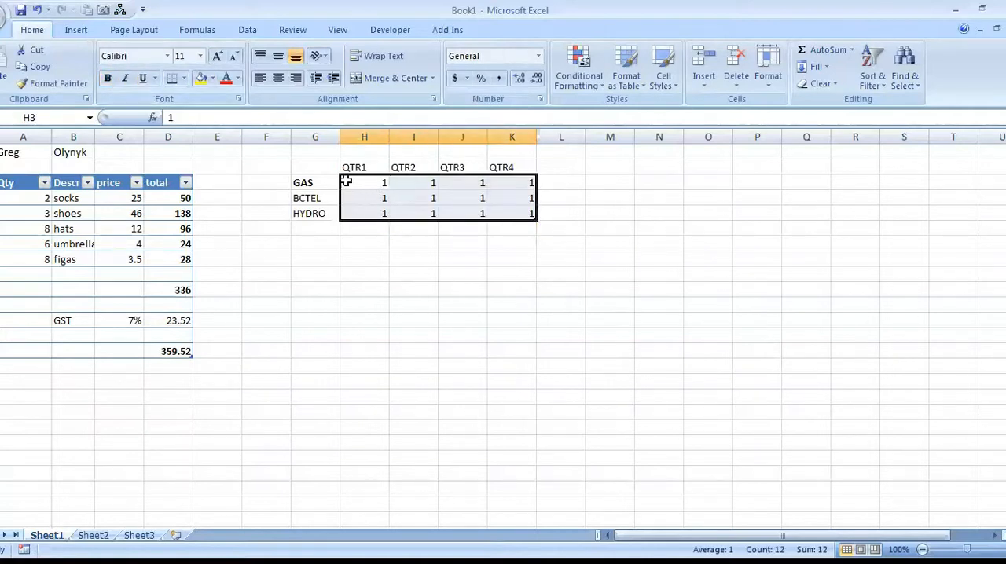
{"action": "left_click", "coordinate": [364, 197]}
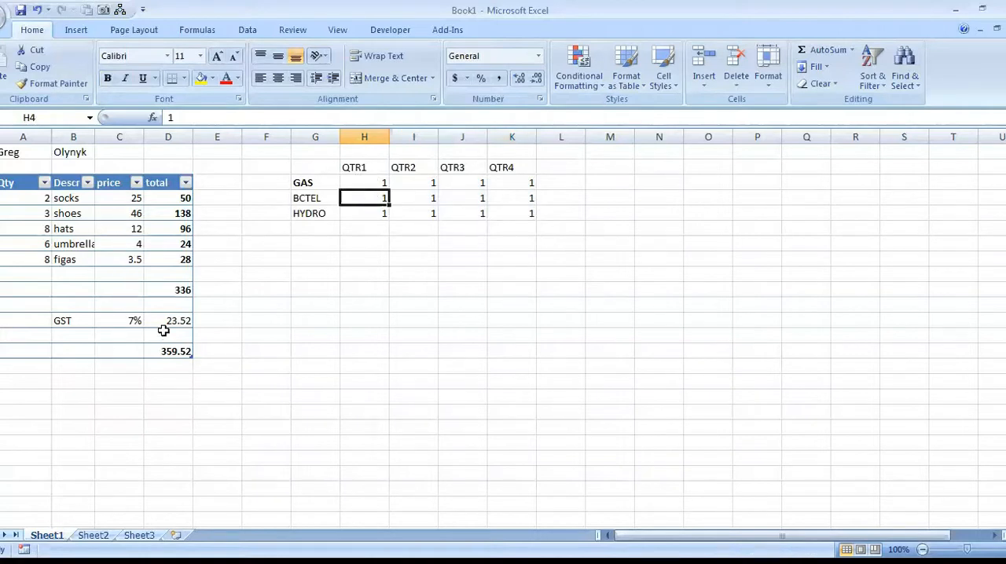
Add row totals in column L and column totals in row 7 by applying AutoSum to H3:L7.
{"action": "left_click", "coordinate": [183, 290]}
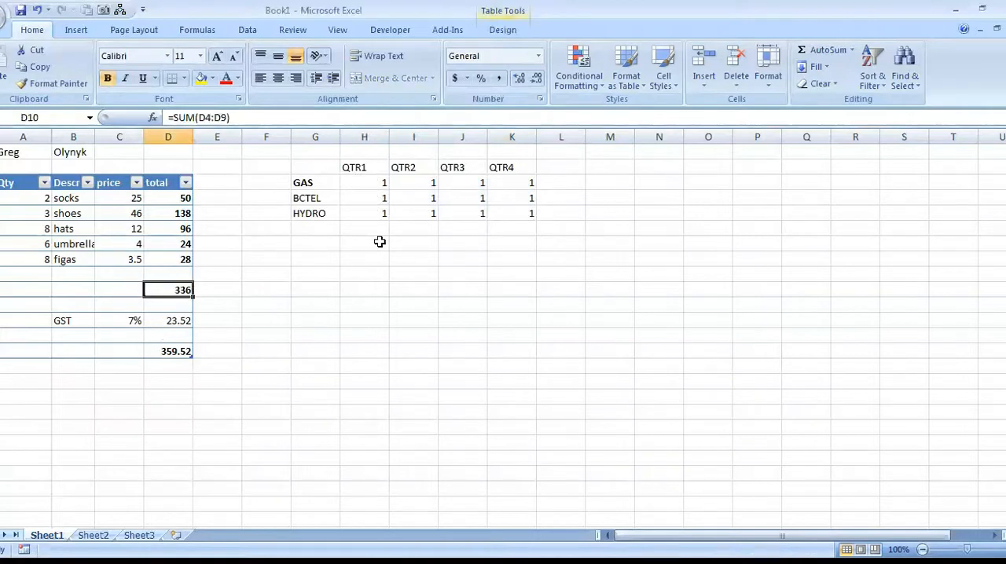
{"action": "left_click_drag", "start_coordinate": [373, 184], "coordinate": [552, 237]}
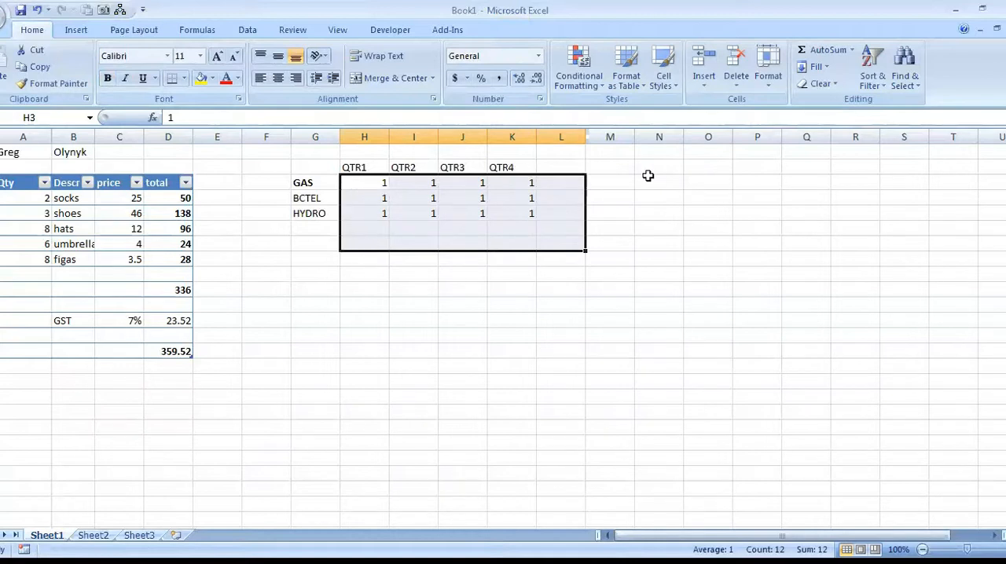
{"action": "left_click", "coordinate": [816, 50]}
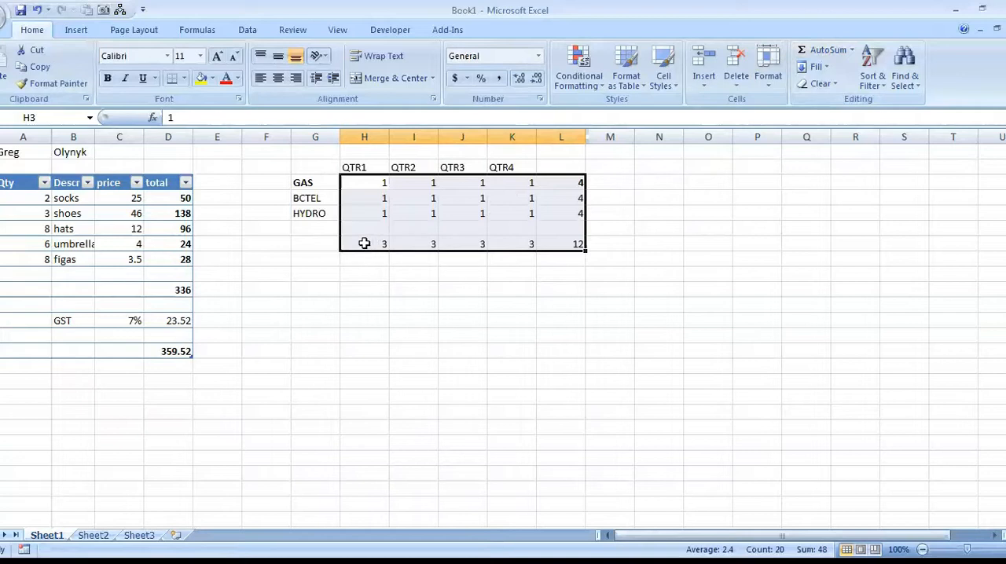
Make the totals in H7:L7 and all of column L bold.
{"action": "left_click_drag", "start_coordinate": [359, 244], "coordinate": [579, 237]}
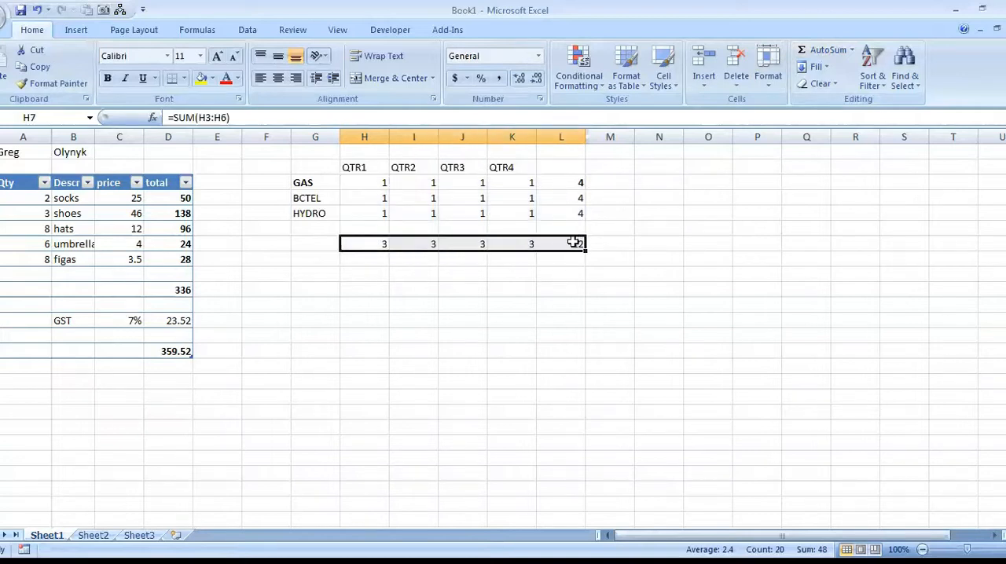
{"action": "left_click", "coordinate": [574, 138]}
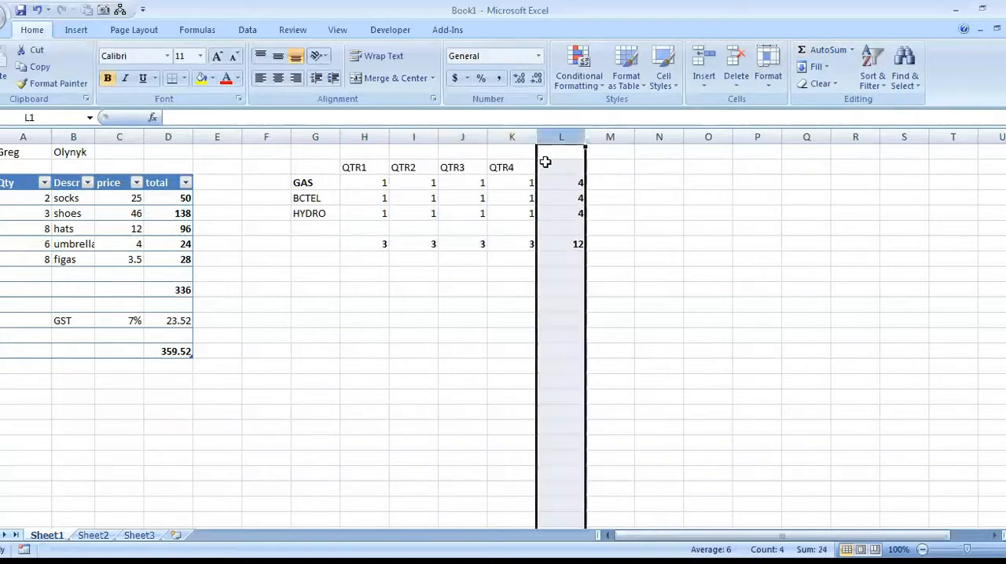
{"action": "left_click", "coordinate": [400, 245]}
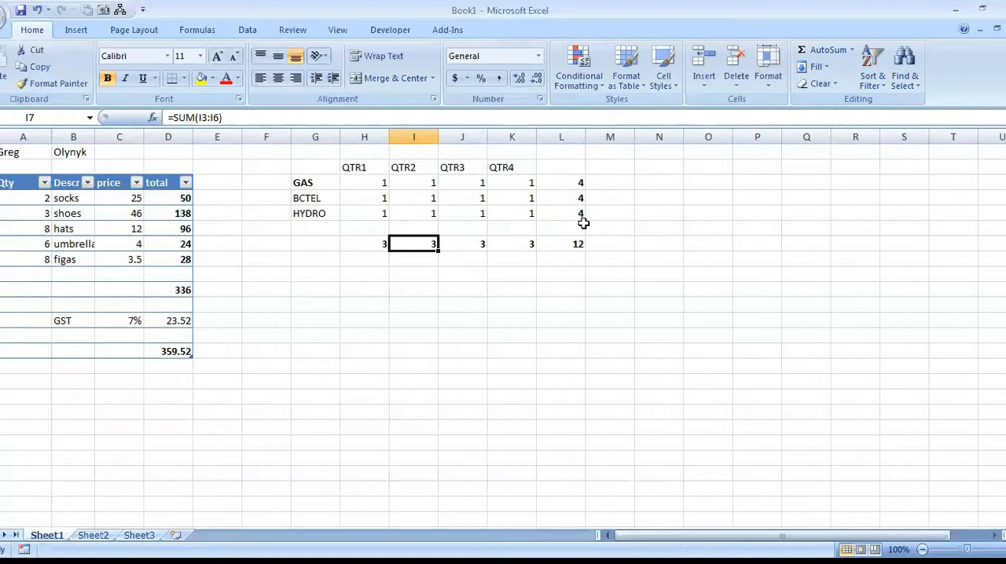
Replace the values in H3:K5, column by column, with 23, 34, 65; 3, 34, 23; 3, 34, 34; and 34, 34, 23.
{"action": "left_click_drag", "start_coordinate": [377, 184], "coordinate": [511, 214]}
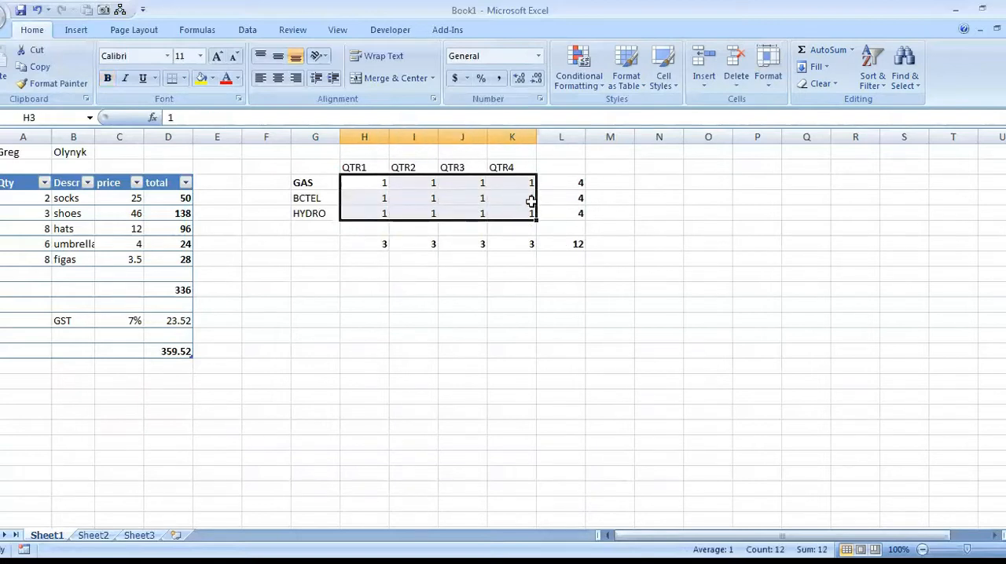
{"action": "type", "text": "23"}
{"action": "key", "text": "Return"}
{"action": "type", "text": "34"}
{"action": "key", "text": "Return"}
{"action": "type", "text": "65"}
{"action": "key", "text": "Return"}
{"action": "type", "text": "3 34 23 3 34 34 34 34 23"}
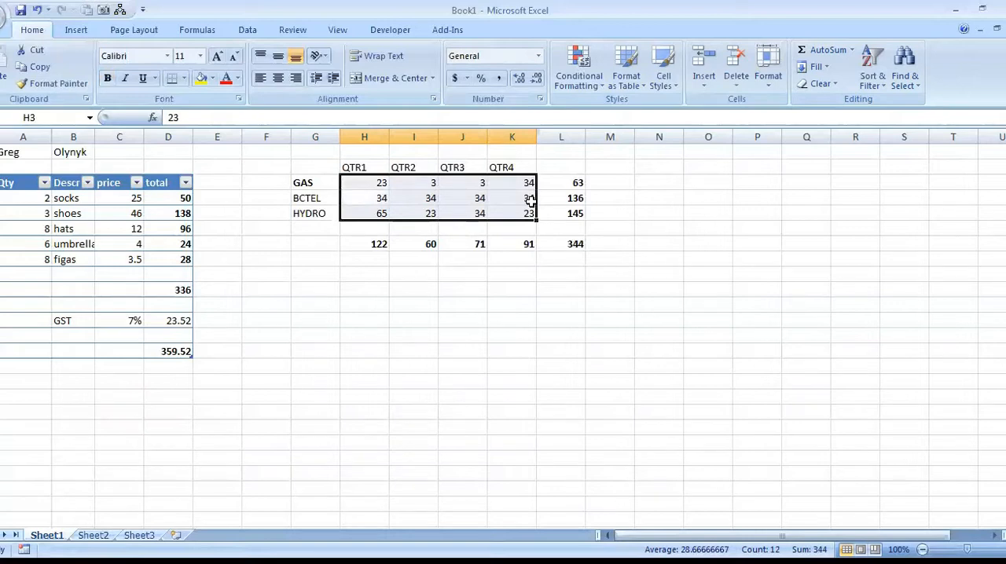
Replace the values in H3:K5, column by column, with 5, 8, 6; 5, 9, 7; 89, 8, 6; and 9, 67, 65.
{"action": "type", "text": "6\t7\t7\t7\t7\t6\t7\t7"}
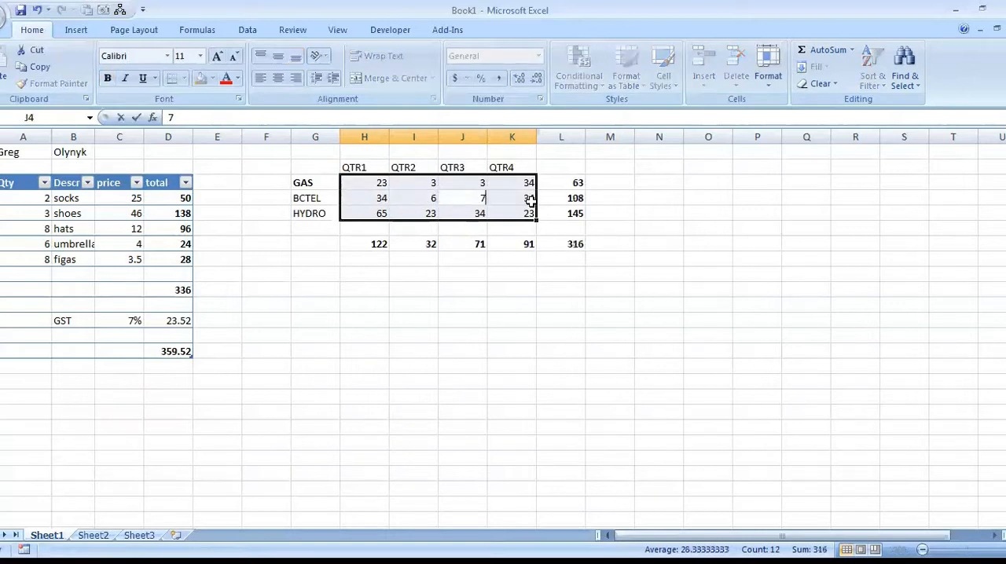
{"action": "type", "text": "\t8\t89\t8\t87\t76\t6\t7\t7\t"}
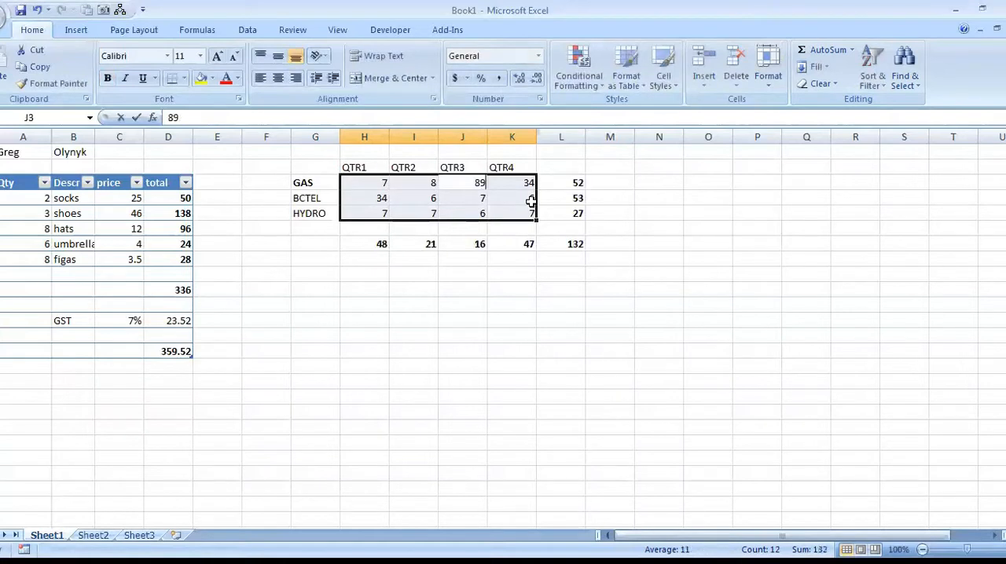
{"action": "type", "text": "7\t6\t65\t5\t5\t"}
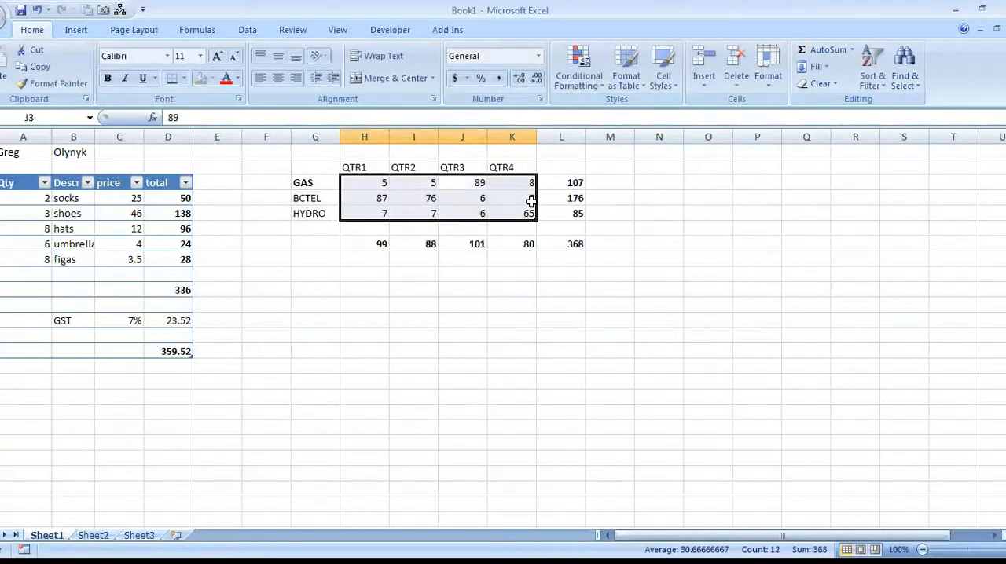
{"action": "type", "text": "\t9\t8\t9\t8\t67\t6"}
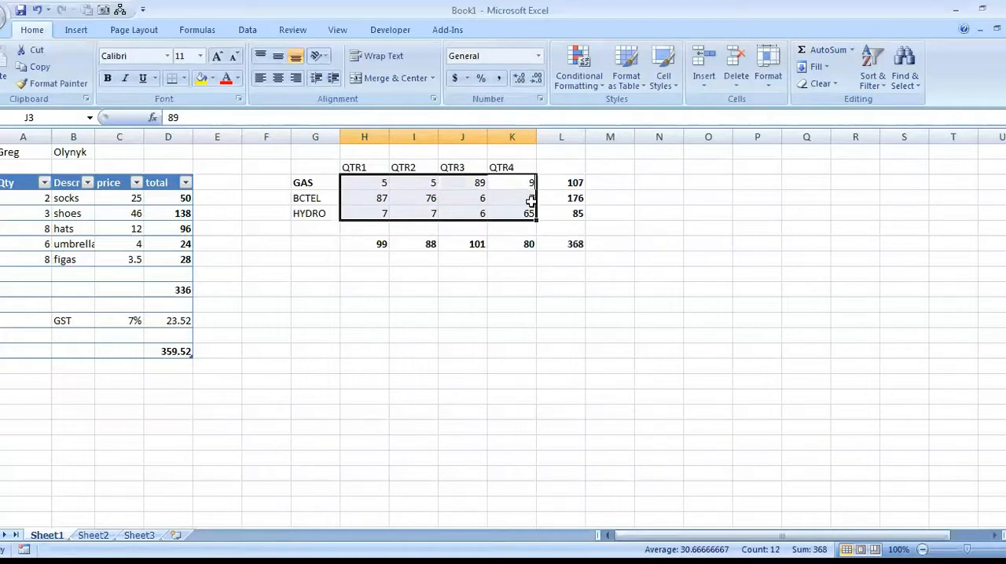
{"action": "key", "text": "Tab"}
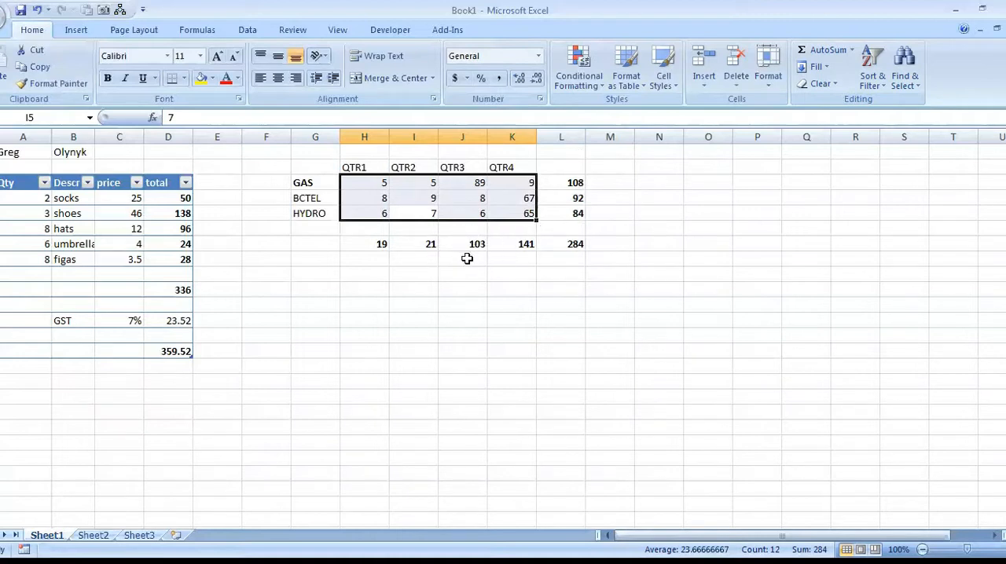
Format the quarterly grid G2:L7 as a table with headers, using the green style in the first row of Medium styles.
{"action": "left_click", "coordinate": [310, 268]}
{"action": "left_click_drag", "start_coordinate": [315, 167], "coordinate": [567, 242]}
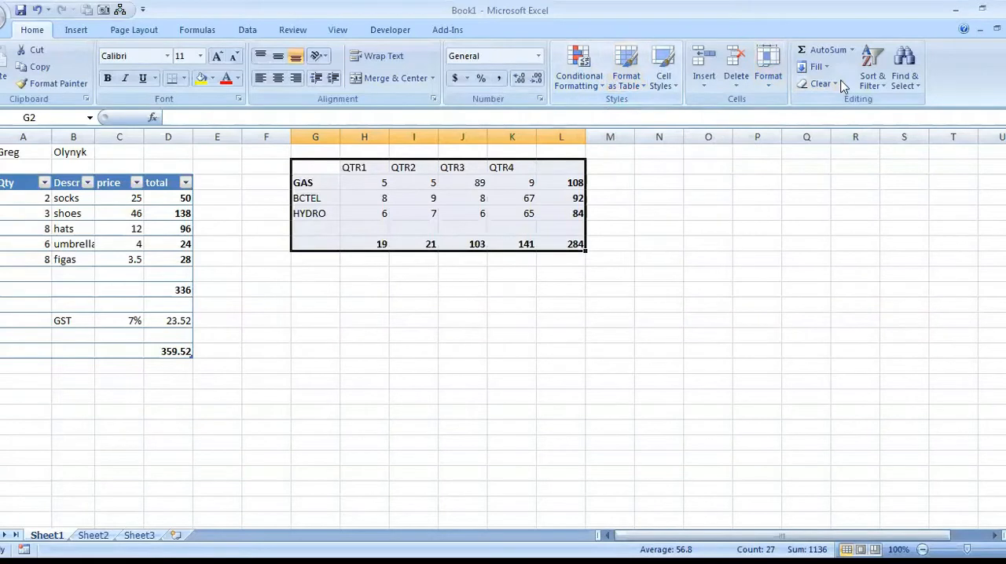
{"action": "left_click", "coordinate": [770, 69]}
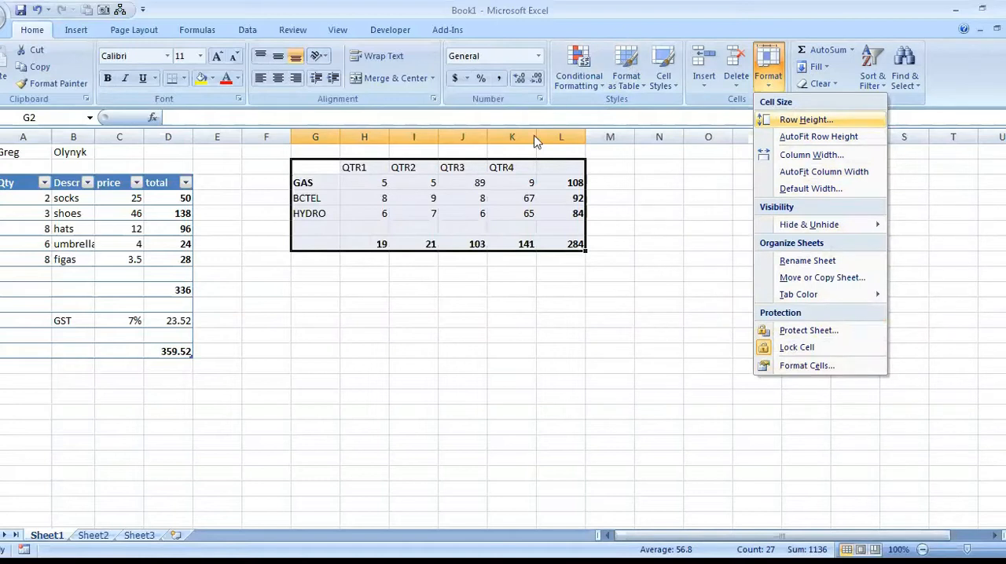
{"action": "left_click", "coordinate": [586, 69]}
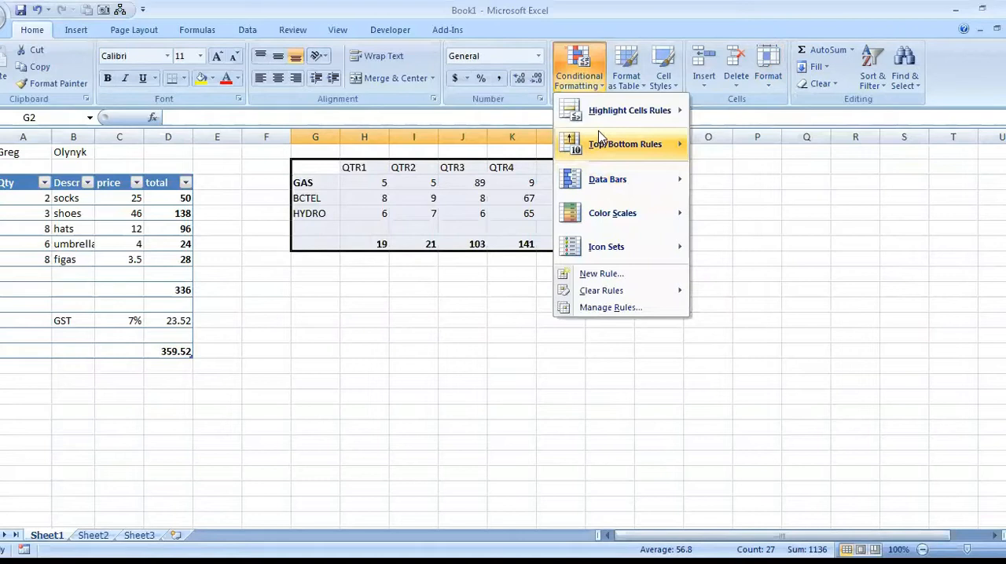
{"action": "mouse_move", "coordinate": [600, 118]}
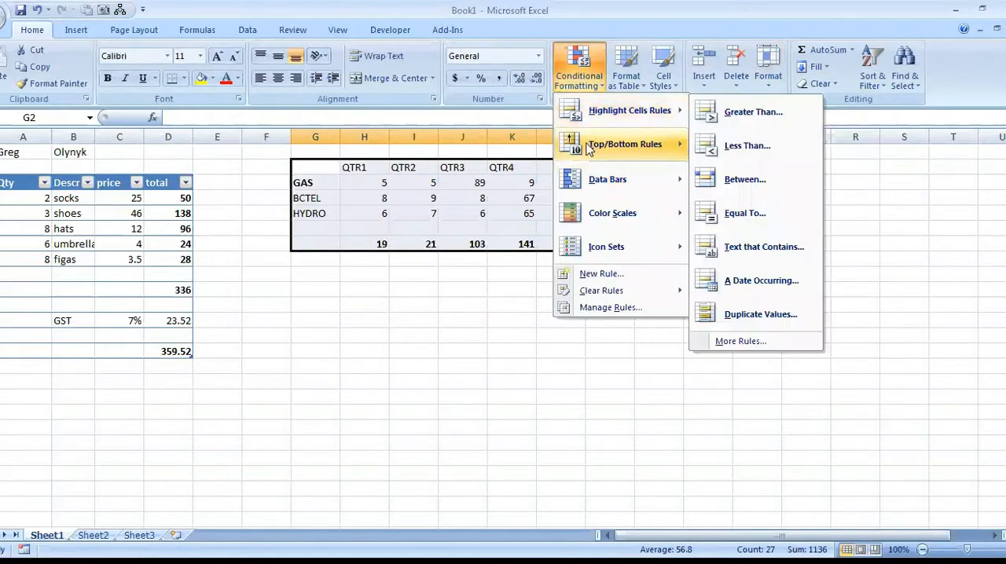
{"action": "left_click", "coordinate": [626, 70]}
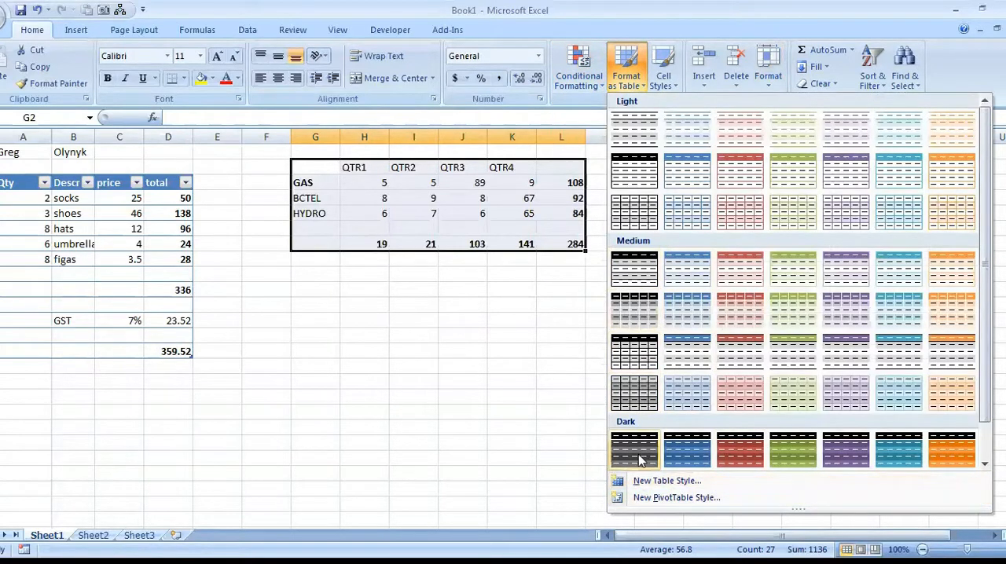
{"action": "left_click", "coordinate": [797, 265]}
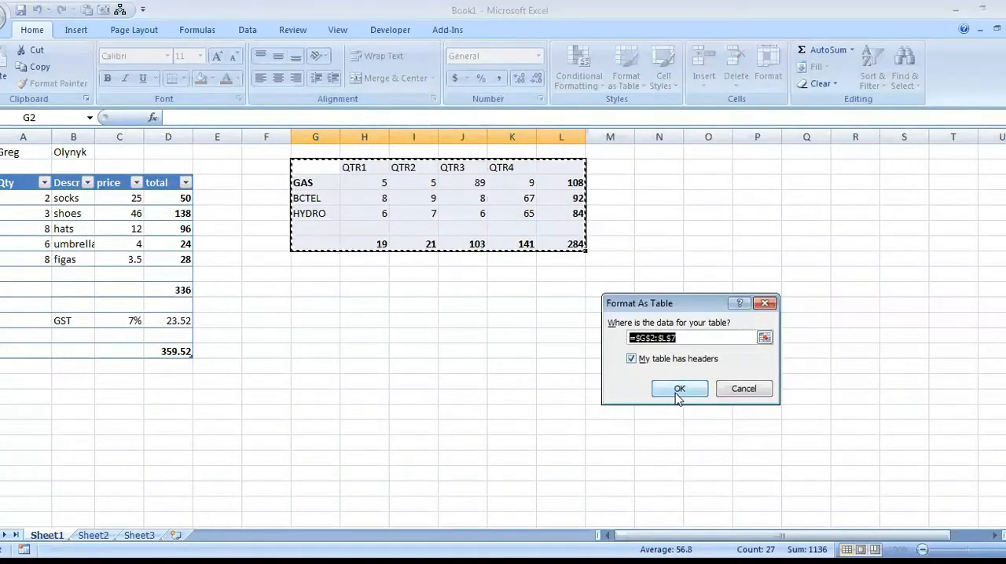
{"action": "left_click", "coordinate": [677, 393]}
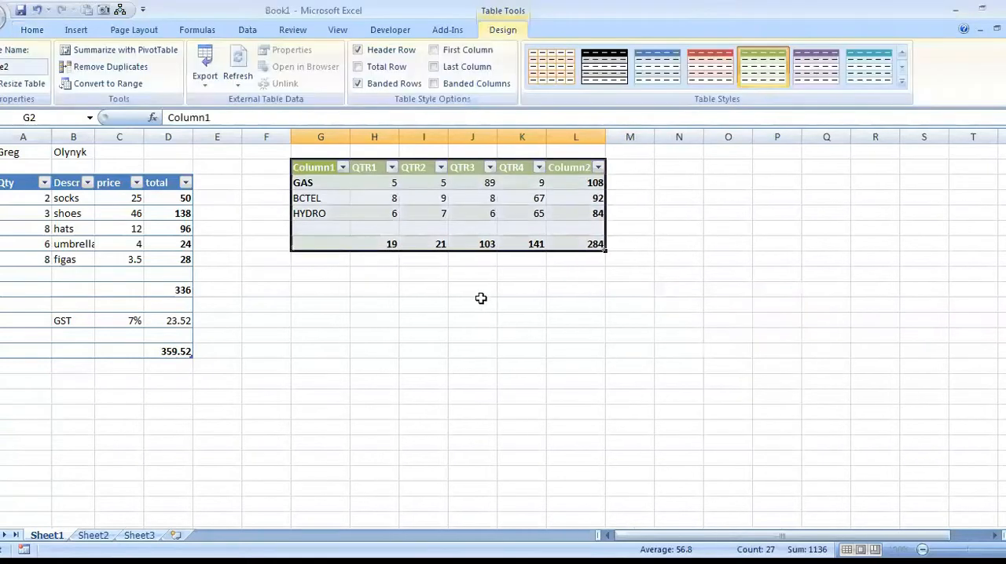
{"action": "left_click", "coordinate": [457, 286]}
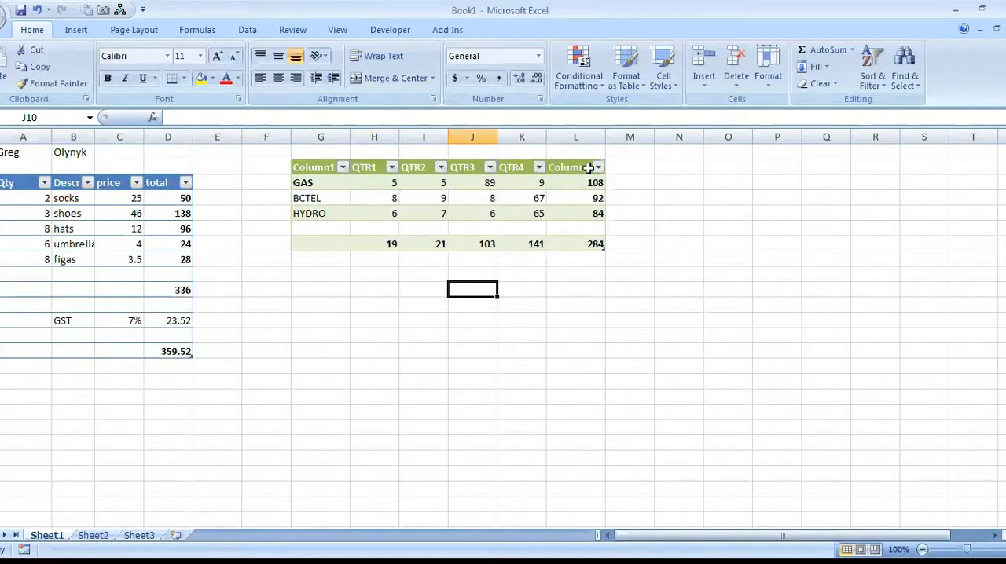
Insert a stacked 3-D column chart from the quarterly data in G2:K5, leaving out the totals.
{"action": "left_click", "coordinate": [312, 170]}
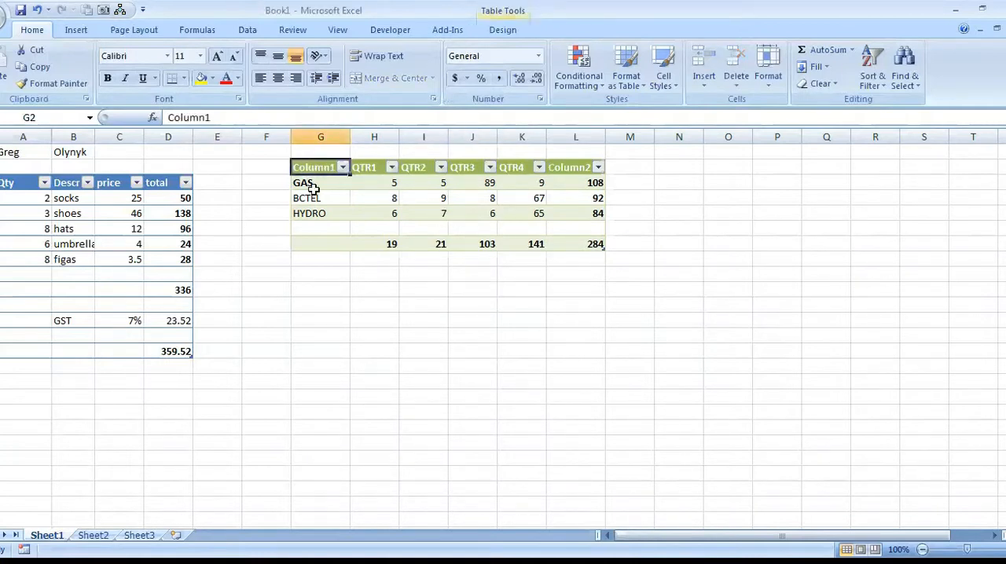
{"action": "left_click", "coordinate": [333, 216]}
{"action": "left_click", "coordinate": [323, 168]}
{"action": "left_click_drag", "start_coordinate": [326, 168], "coordinate": [523, 208]}
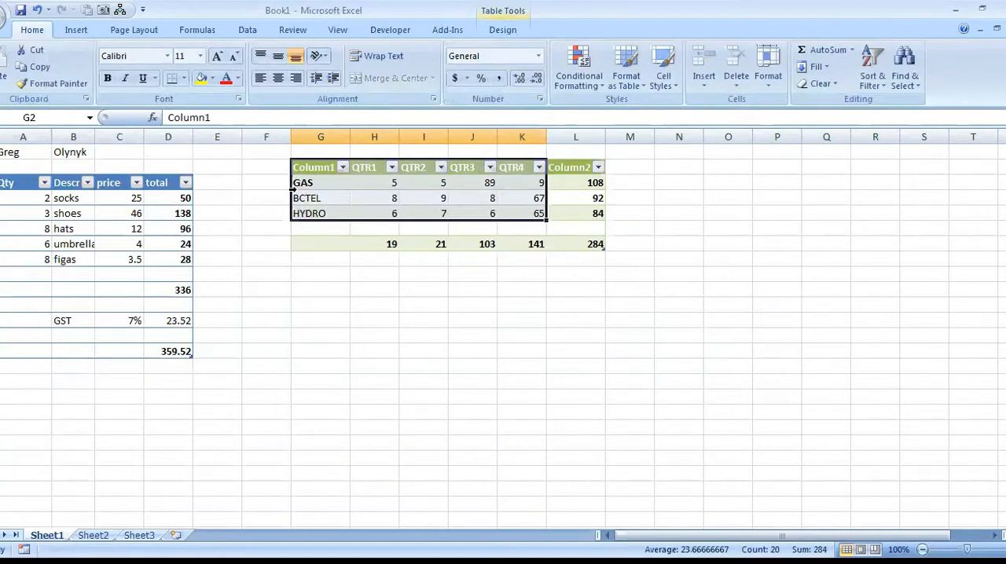
{"action": "left_click", "coordinate": [76, 30]}
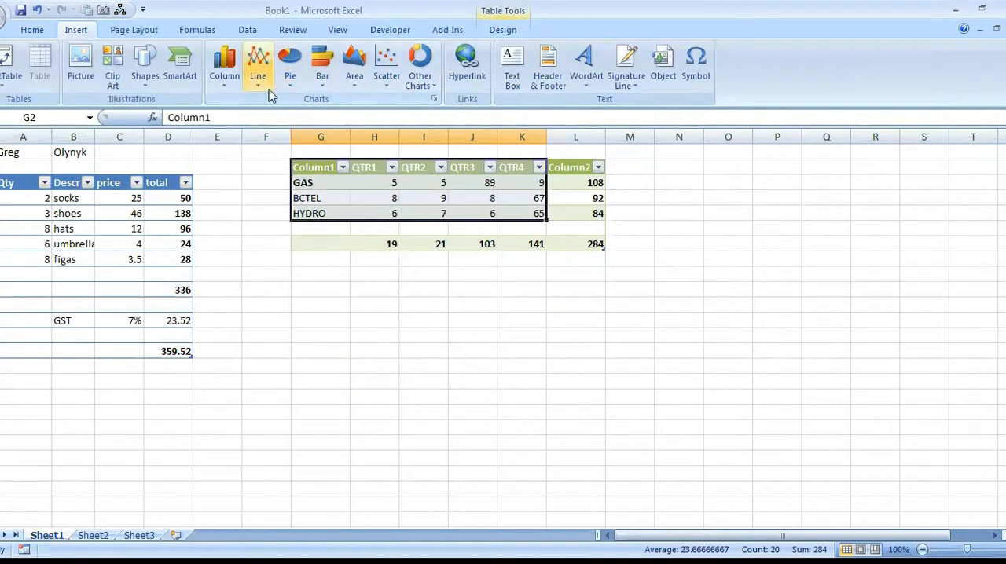
{"action": "left_click", "coordinate": [325, 81]}
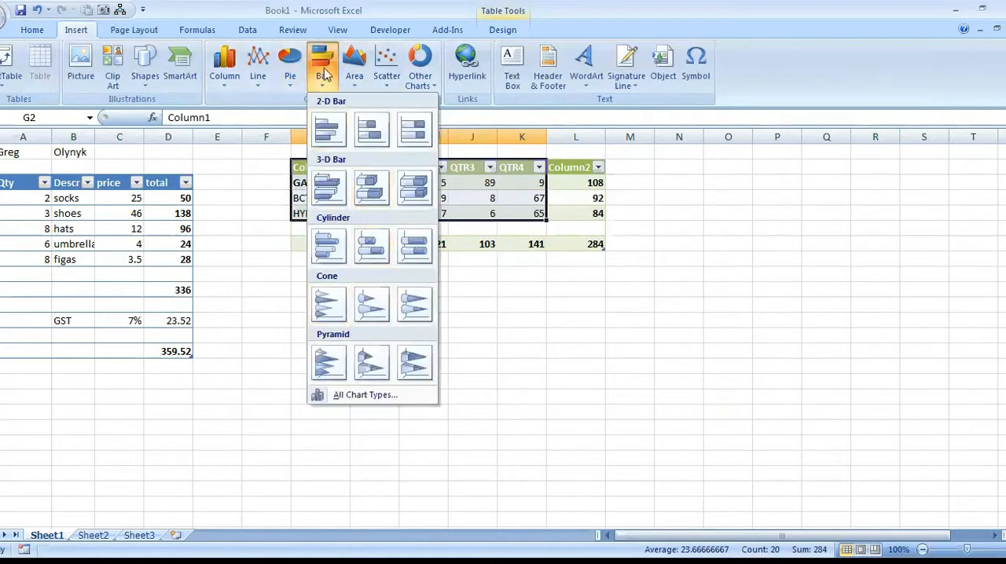
{"action": "left_click", "coordinate": [226, 78]}
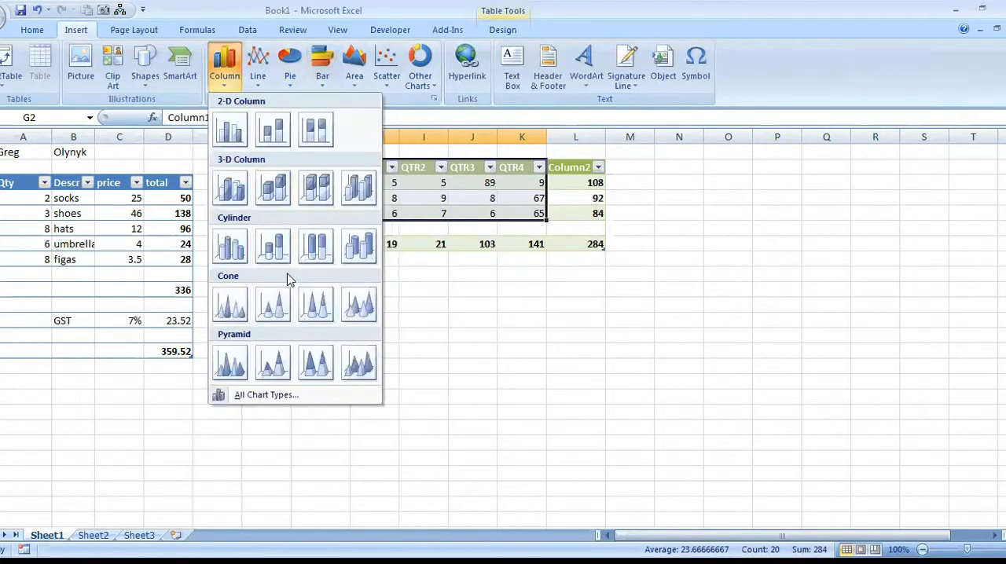
{"action": "left_click", "coordinate": [274, 193]}
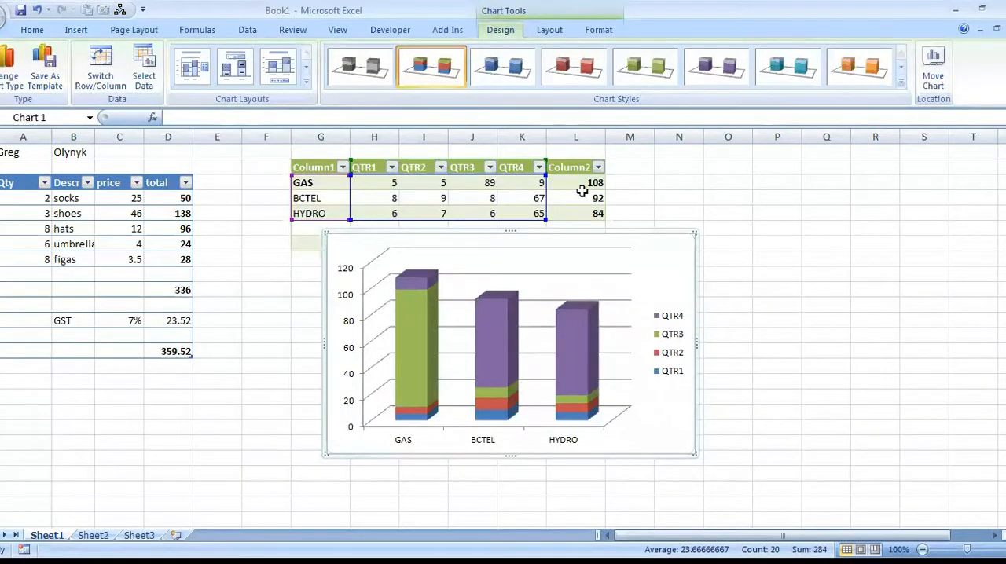
Switch rows and columns in the chart's data source to plot quarters on the category axis and expenses as series.
{"action": "right_click", "coordinate": [671, 267]}
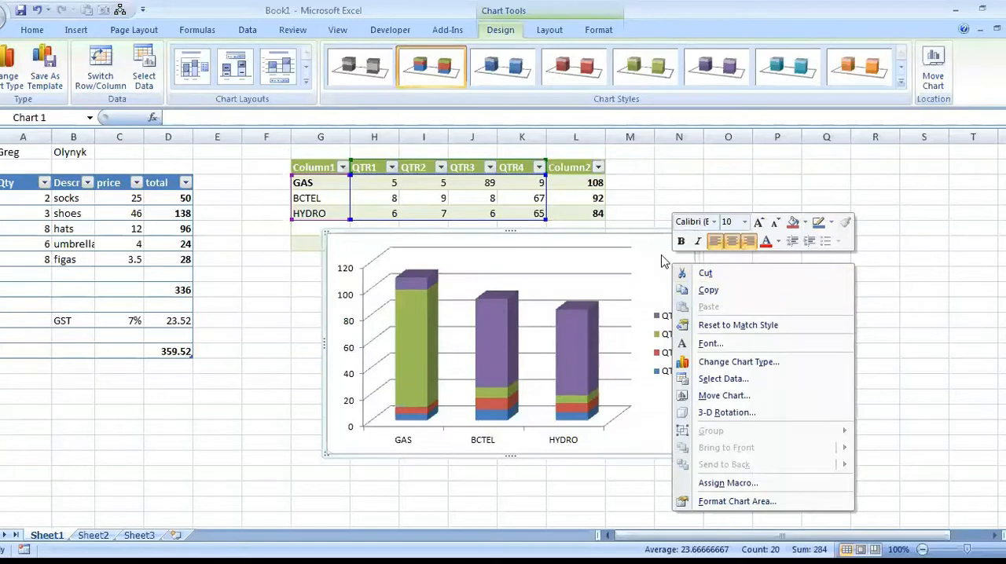
{"action": "right_click", "coordinate": [677, 262]}
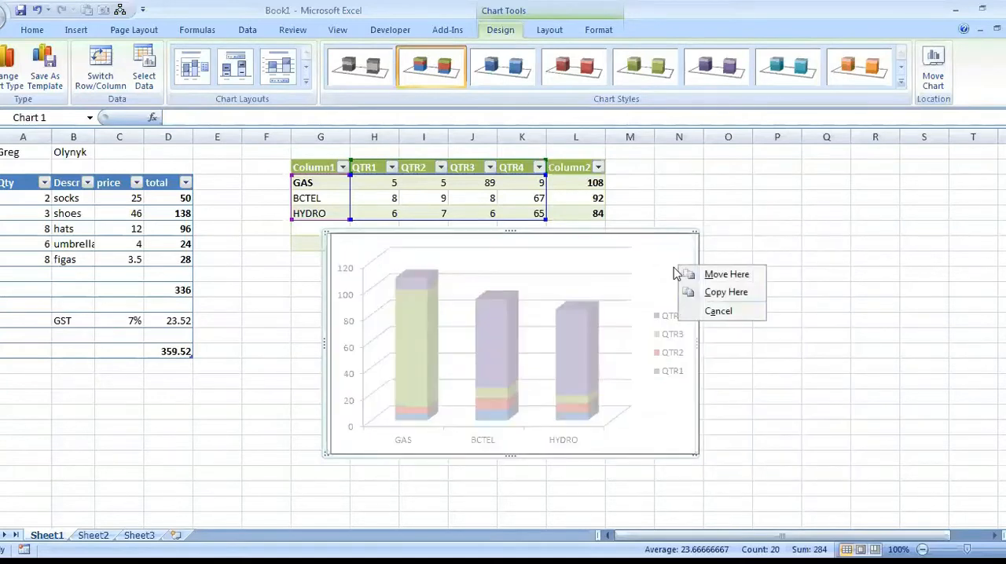
{"action": "left_click", "coordinate": [659, 248]}
{"action": "right_click", "coordinate": [655, 249]}
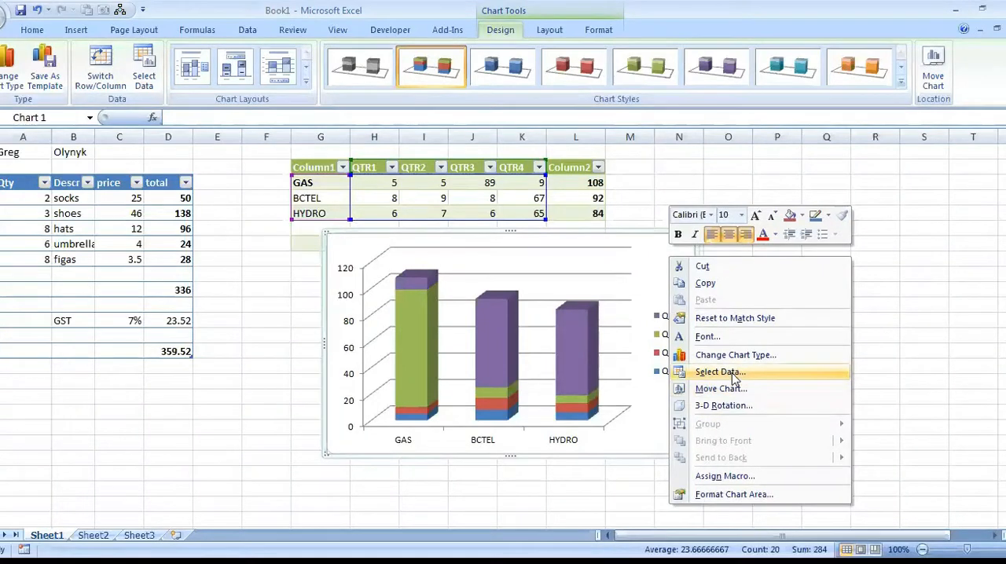
{"action": "left_click", "coordinate": [711, 365]}
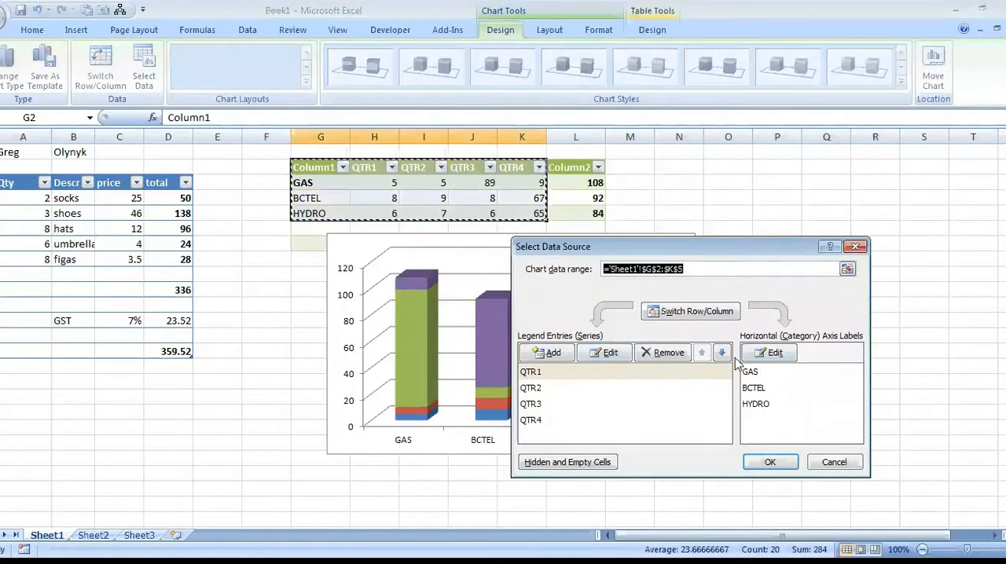
{"action": "left_click", "coordinate": [677, 313]}
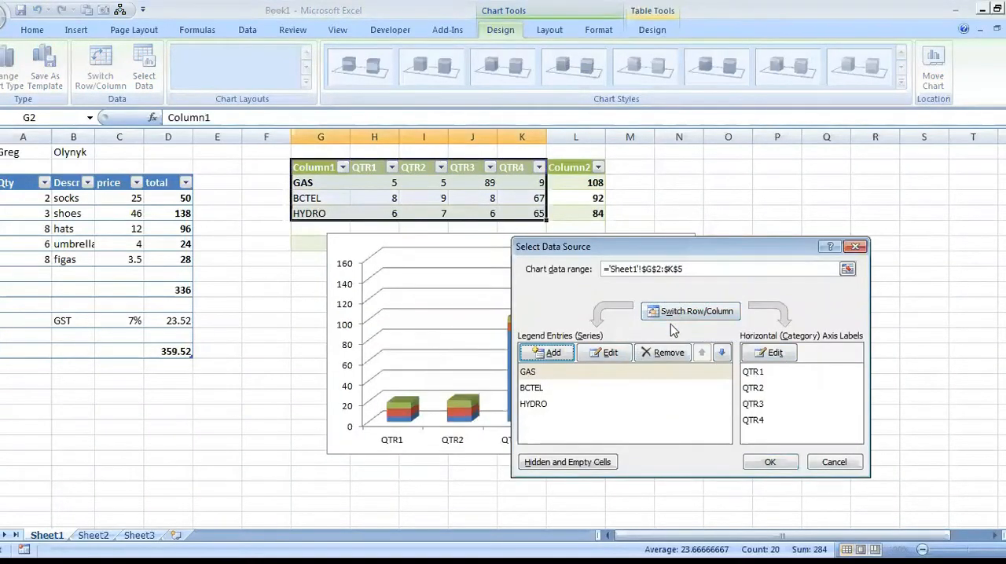
{"action": "left_click", "coordinate": [770, 463]}
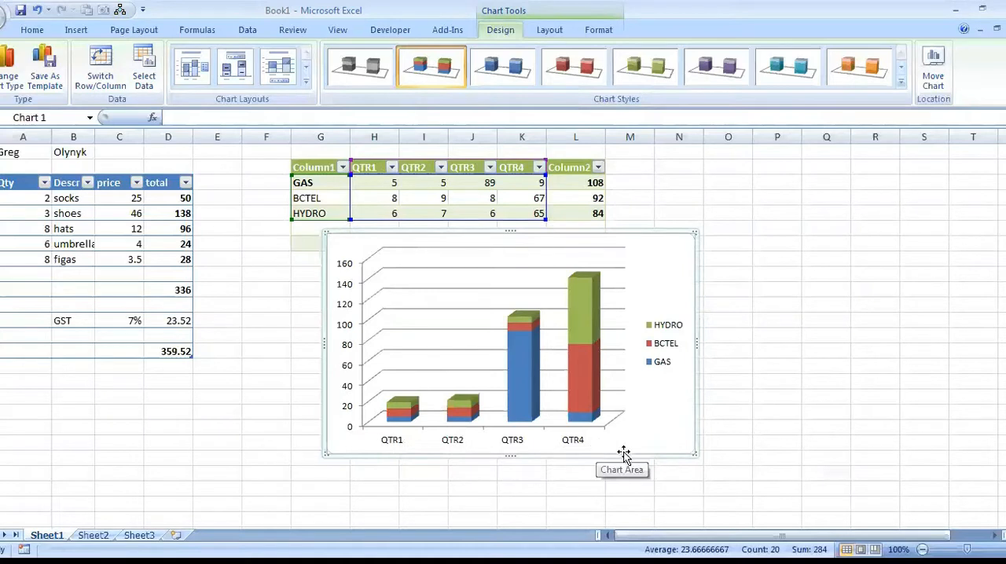
Replace the values in H3:K5, column by column, with 34, 45, 34; 5, 543, 4; 54, 344, 343; and 3, 434, 34.
{"action": "left_click", "coordinate": [373, 183]}
{"action": "left_click_drag", "start_coordinate": [373, 182], "coordinate": [541, 212]}
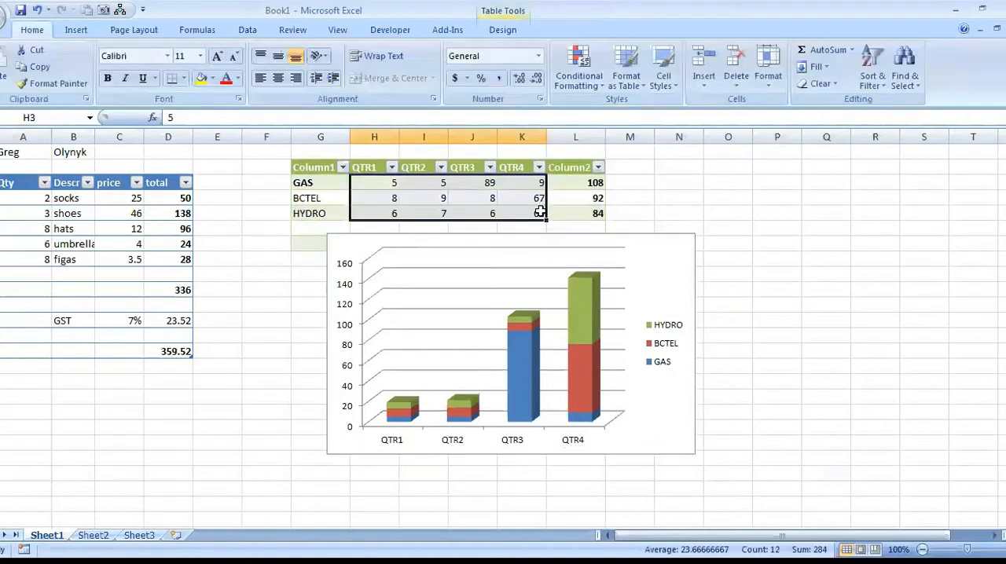
{"action": "type", "text": "34"}
{"action": "key", "text": "Return"}
{"action": "type", "text": "45"}
{"action": "key", "text": "Return"}
{"action": "type", "text": "34"}
{"action": "key", "text": "Return"}
{"action": "type", "text": "5"}
{"action": "key", "text": "Return"}
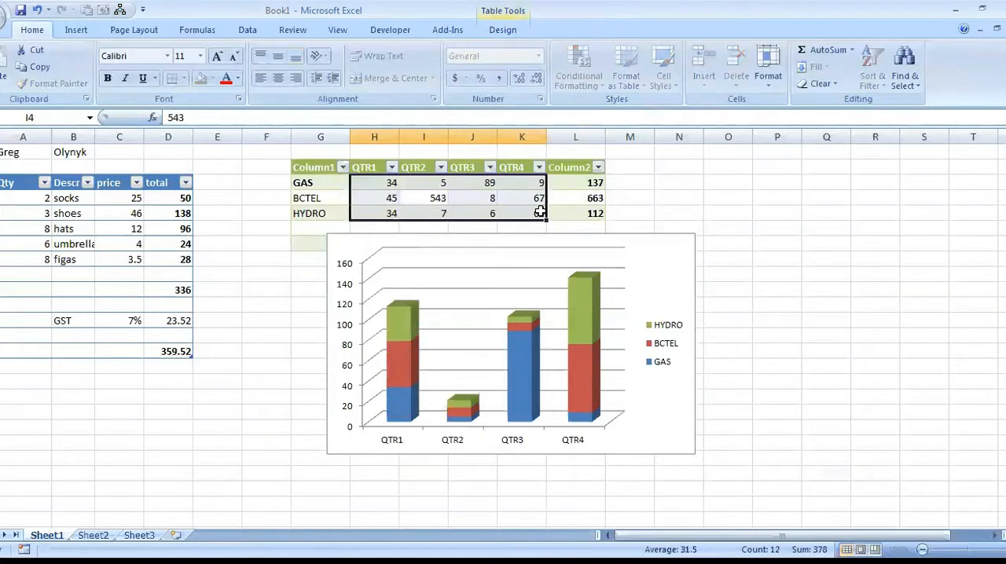
{"action": "type", "text": "434"}
{"action": "key", "text": "Return"}
{"action": "type", "text": "34"}
{"action": "key", "text": "Return"}
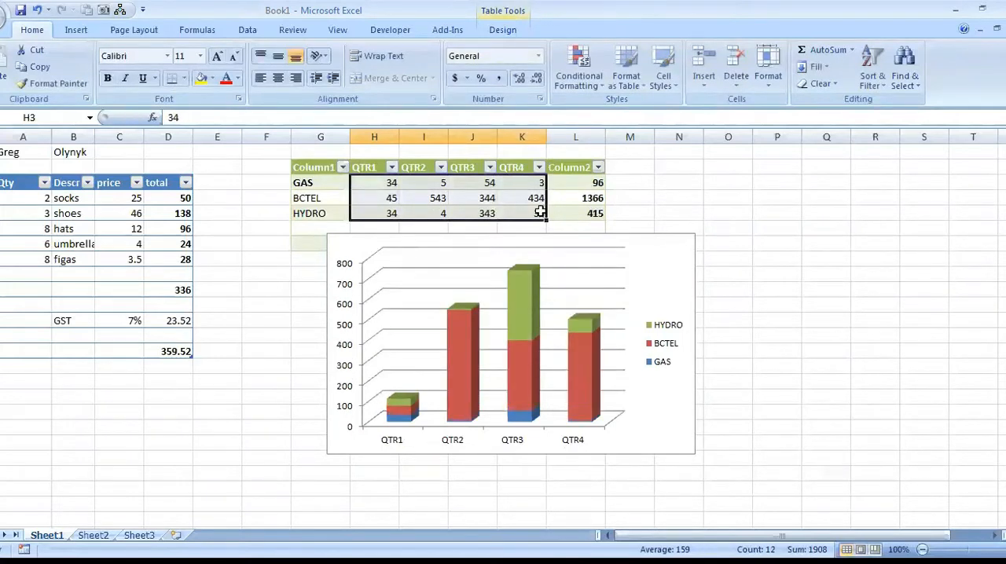
Reposition the chart directly below the quarterly table, clear of the totals row, and select the quarter totals H7:K7 along the way.
{"action": "left_click_drag", "start_coordinate": [621, 272], "coordinate": [712, 319]}
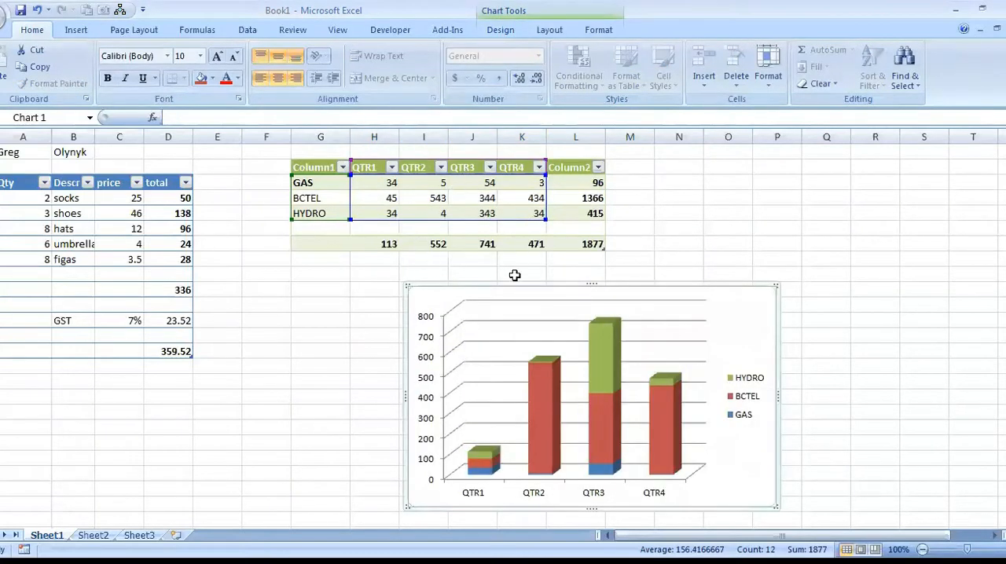
{"action": "left_click_drag", "start_coordinate": [375, 240], "coordinate": [532, 250]}
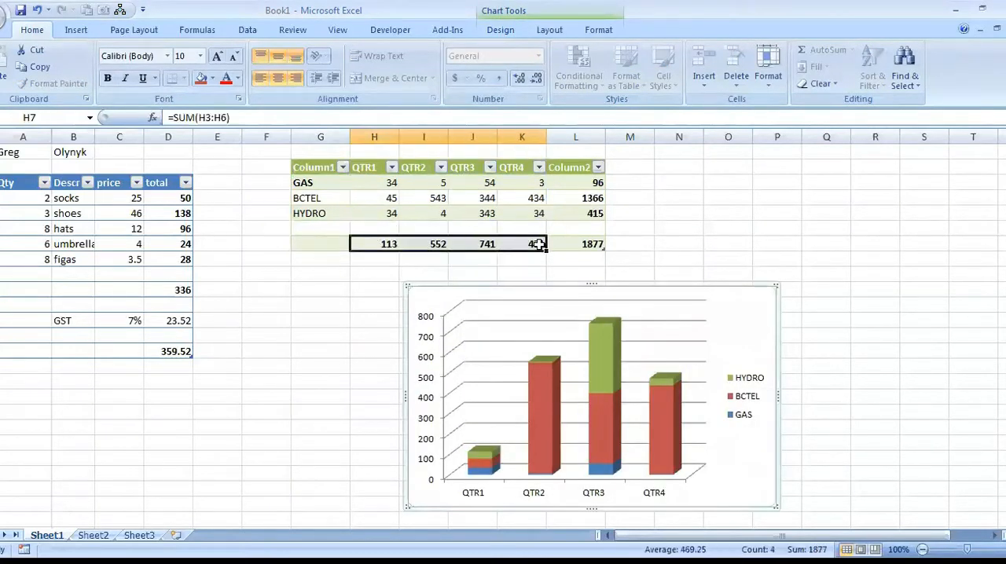
{"action": "left_click", "coordinate": [738, 309]}
{"action": "left_click_drag", "start_coordinate": [738, 309], "coordinate": [616, 299]}
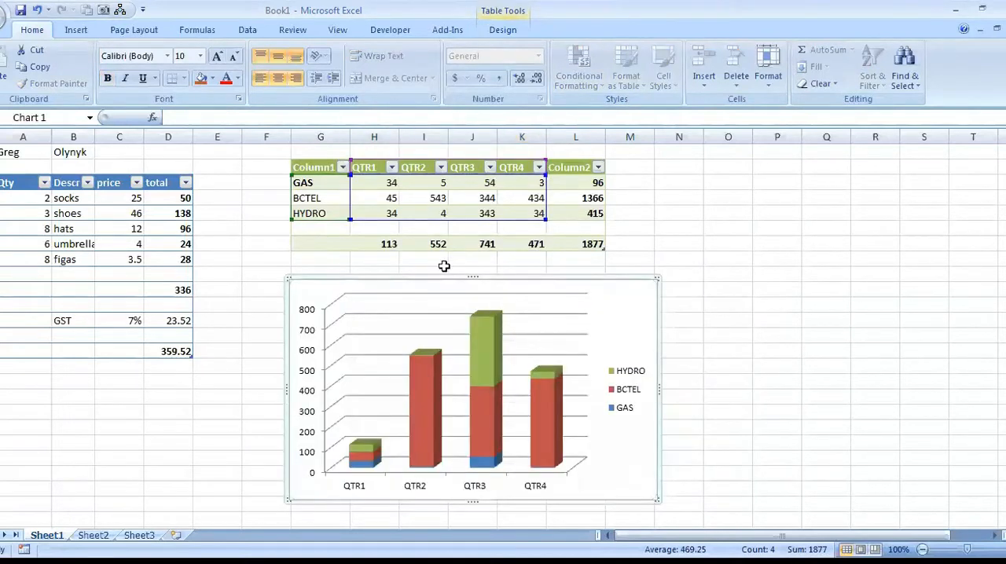
Move the stacked column chart to its own new sheet named Chart1.
{"action": "right_click", "coordinate": [628, 305]}
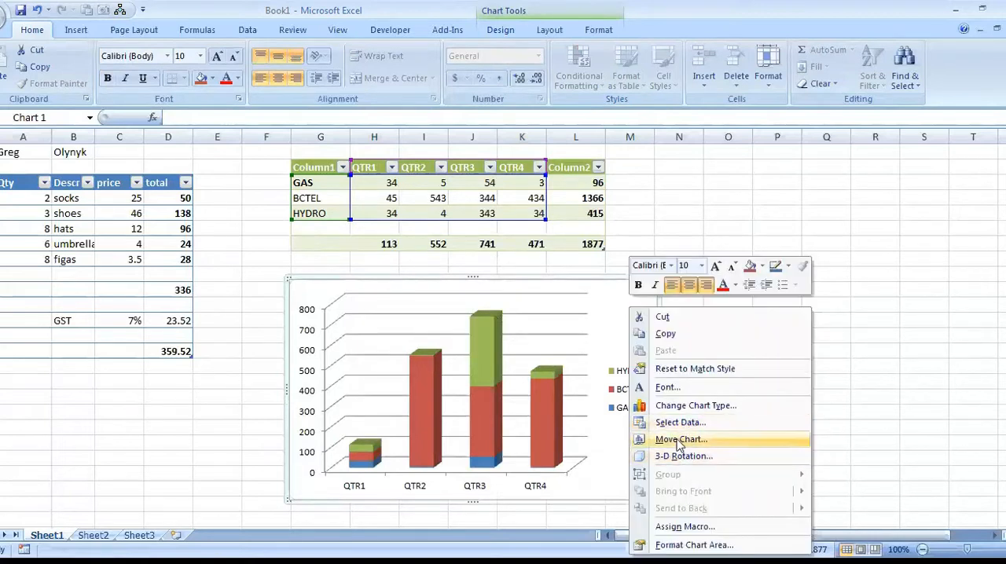
{"action": "left_click", "coordinate": [682, 440]}
{"action": "left_click", "coordinate": [610, 336]}
{"action": "left_click", "coordinate": [766, 407]}
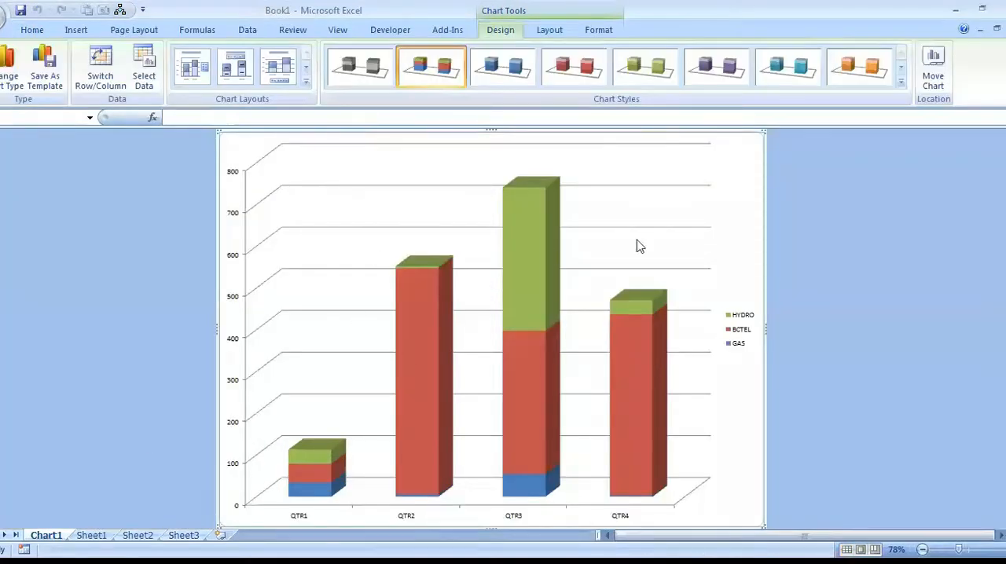
Return to Sheet1 and rename that worksheet as data.
{"action": "left_click", "coordinate": [90, 535]}
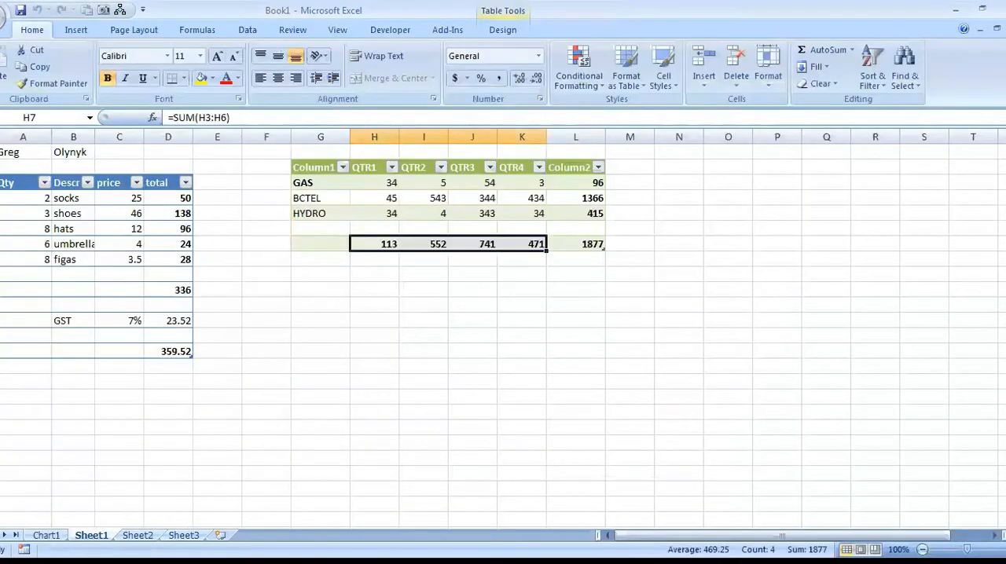
{"action": "double_click", "coordinate": [92, 535]}
{"action": "type", "text": "dart"}
{"action": "key", "text": "BackSpace"}
{"action": "key", "text": "BackSpace"}
{"action": "type", "text": "ta"}
Switch between the Chart1 sheet and the data worksheet to compare the chart with its source values.
{"action": "left_click", "coordinate": [46, 535]}
{"action": "left_click", "coordinate": [86, 535]}
{"action": "left_click", "coordinate": [397, 202]}
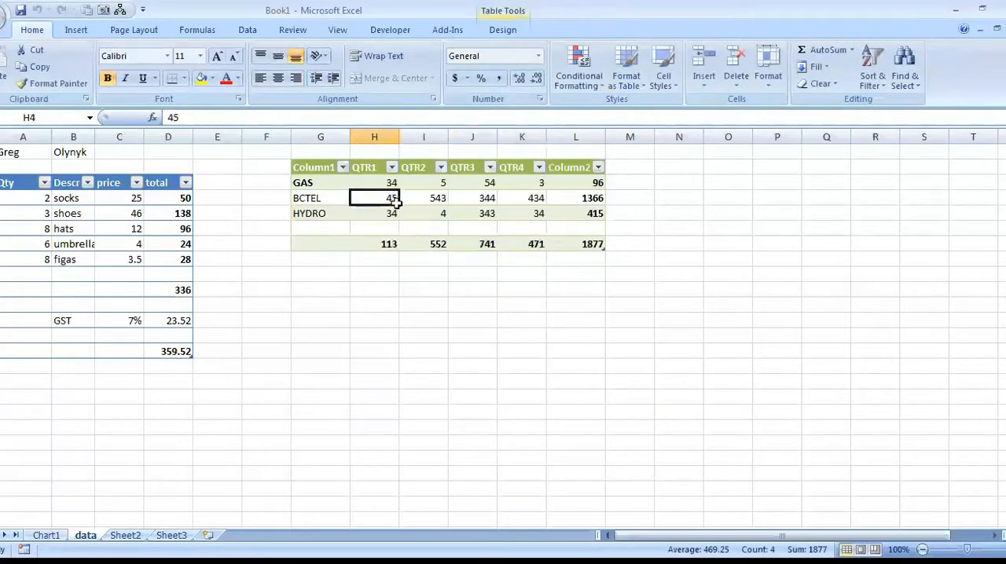
{"action": "left_click", "coordinate": [46, 535]}
{"action": "left_click", "coordinate": [86, 535]}
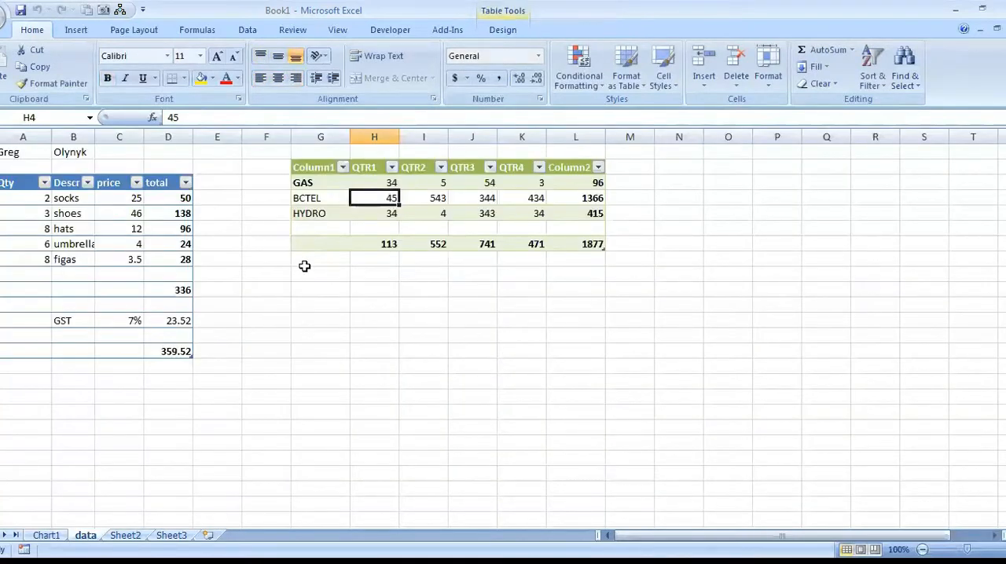
Set the whole quarterly table, G2:L7, as the print area of the data sheet.
{"action": "left_click_drag", "start_coordinate": [297, 165], "coordinate": [531, 245]}
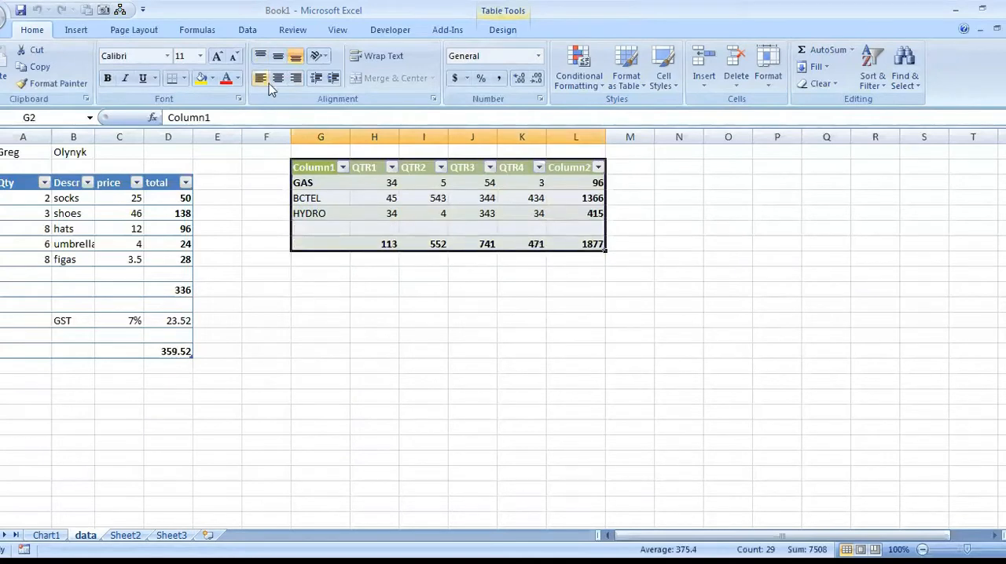
{"action": "left_click", "coordinate": [134, 30]}
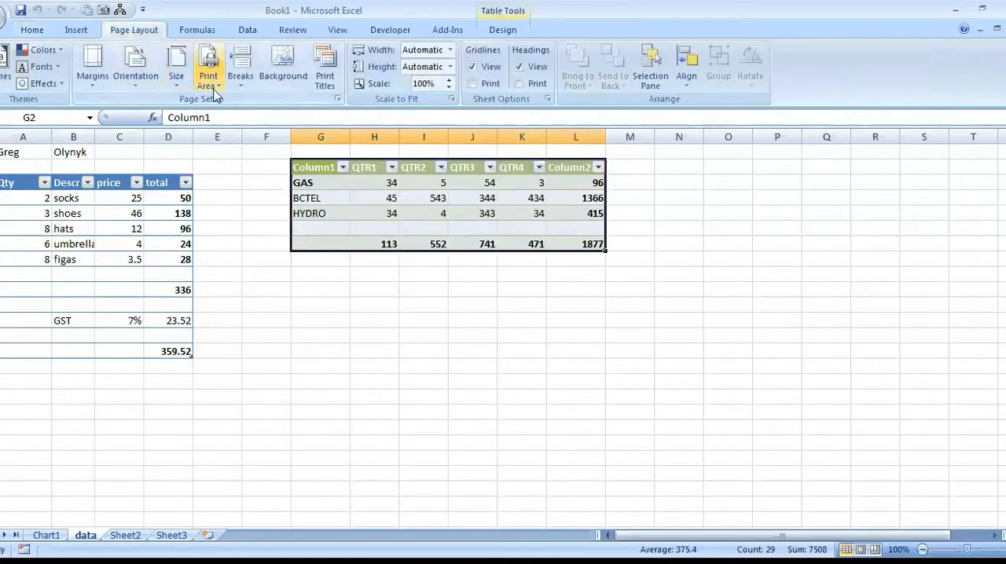
{"action": "left_click", "coordinate": [213, 83]}
{"action": "left_click", "coordinate": [228, 102]}
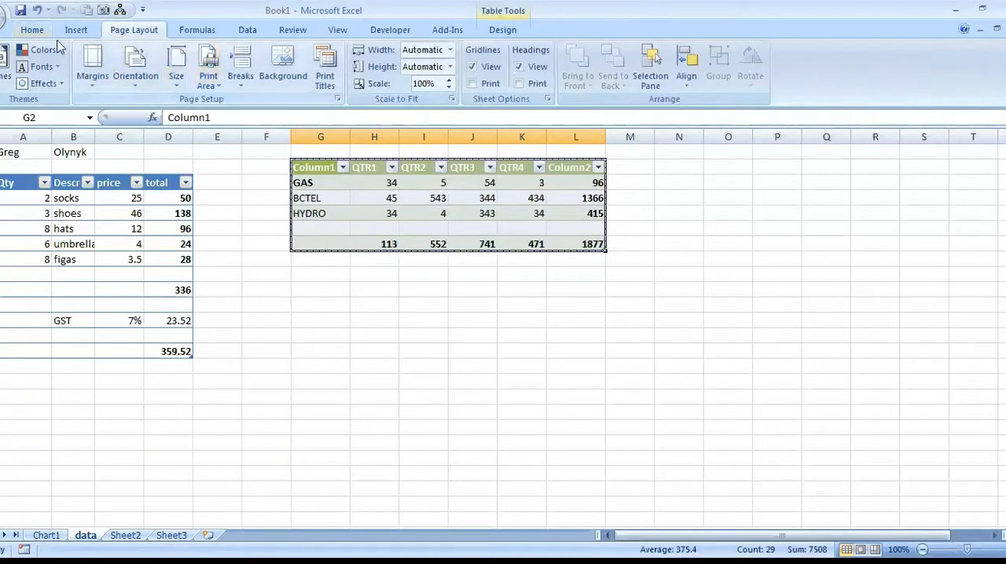
Check the quarterly table's print area in Print Preview and return to the worksheet.
{"action": "key", "text": "alt+f"}
{"action": "mouse_move", "coordinate": [16, 189]}
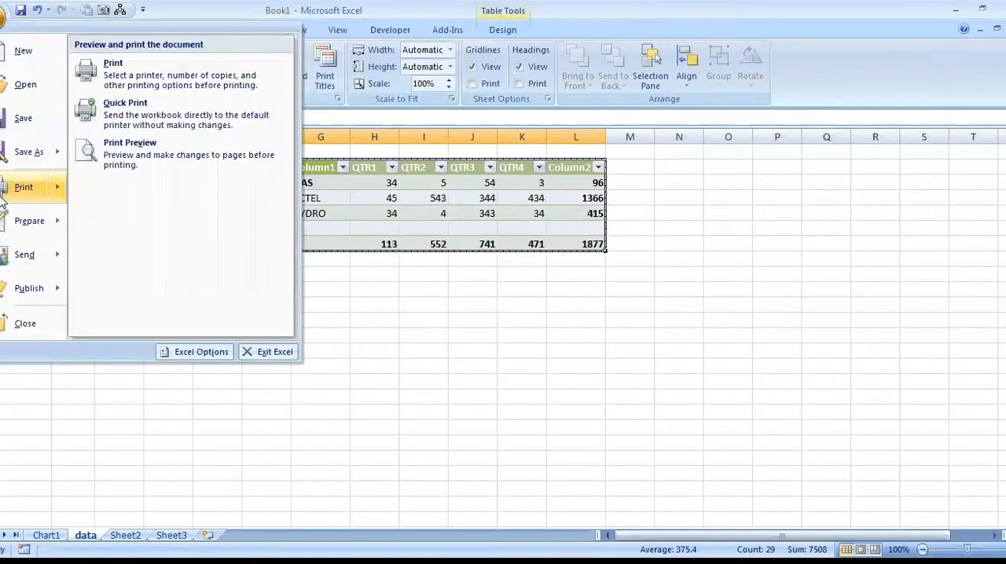
{"action": "left_click", "coordinate": [157, 168]}
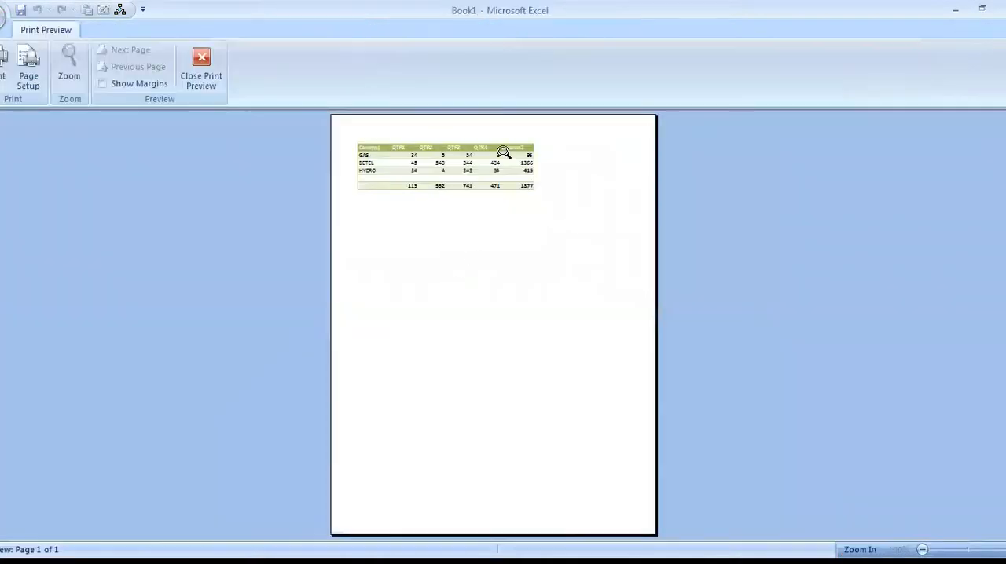
{"action": "left_click", "coordinate": [203, 58]}
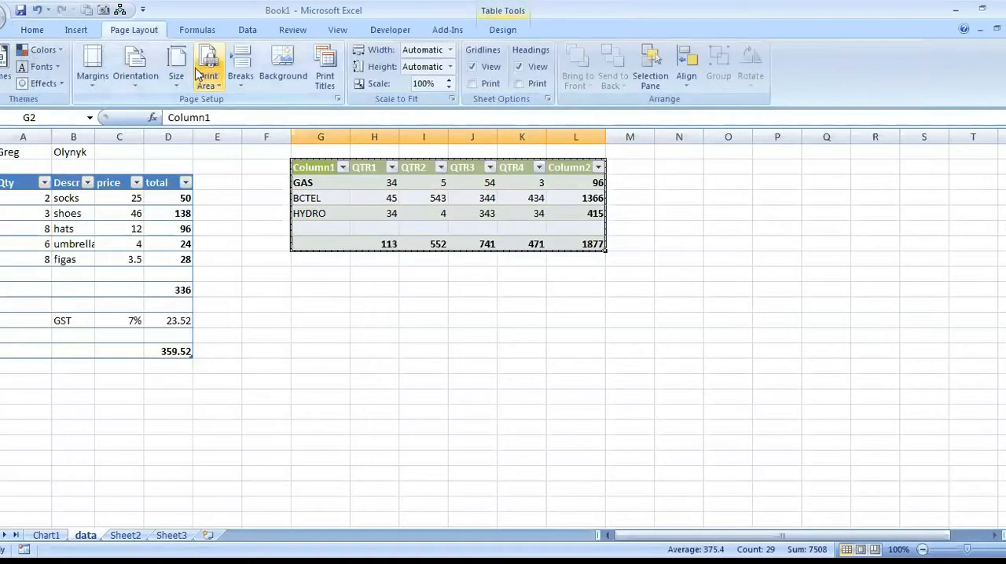
Apply Narrow margins and Landscape orientation to the data sheet.
{"action": "left_click", "coordinate": [94, 77]}
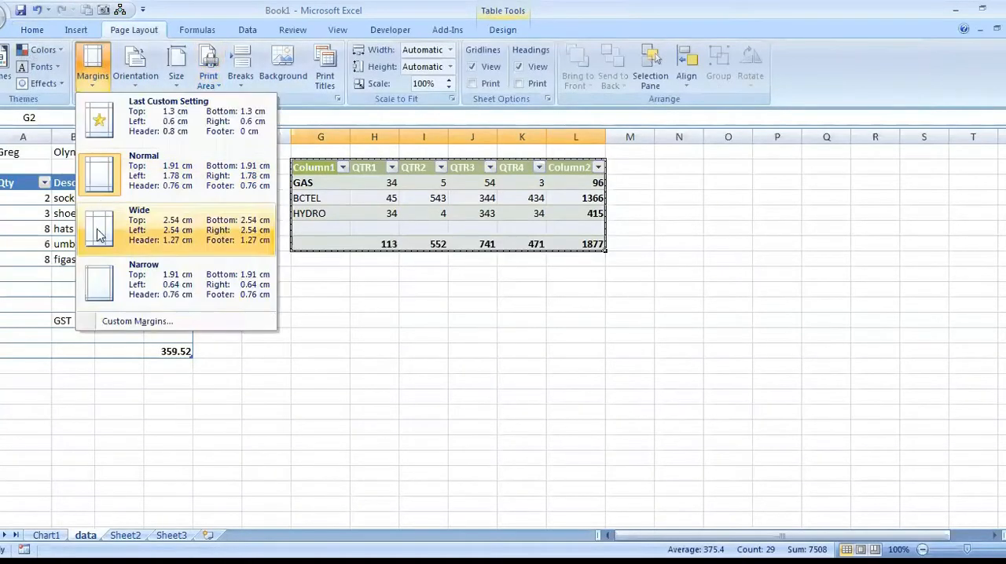
{"action": "left_click", "coordinate": [99, 291]}
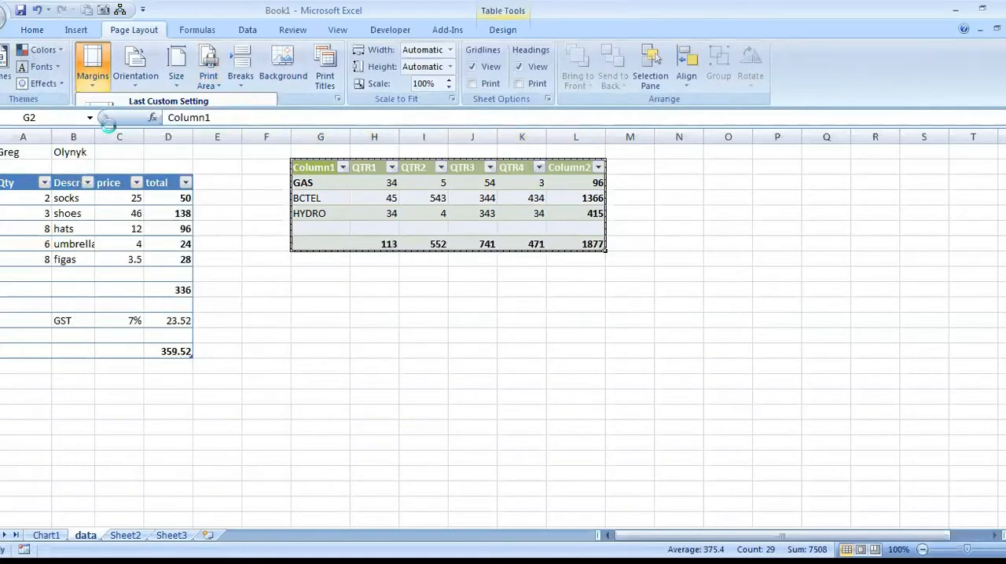
{"action": "left_click", "coordinate": [138, 70]}
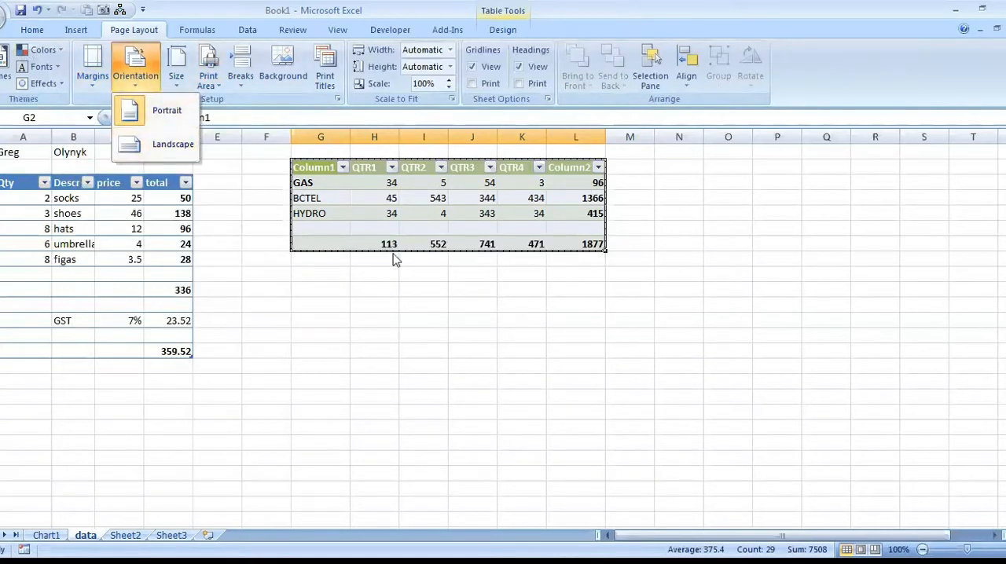
{"action": "left_click", "coordinate": [138, 146]}
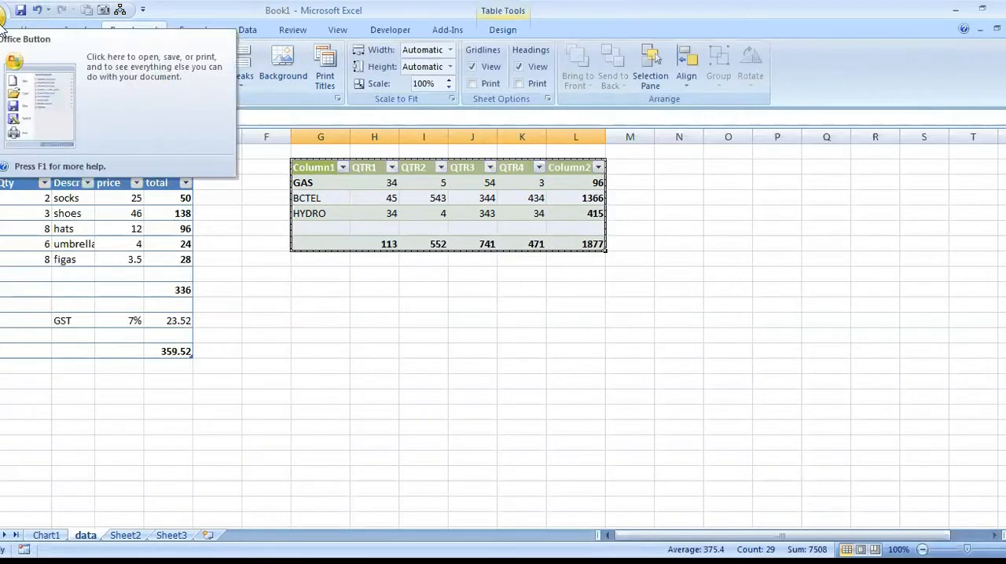
Look through the Page Setup options and turn on printing of gridlines for the data sheet.
{"action": "left_click", "coordinate": [338, 99]}
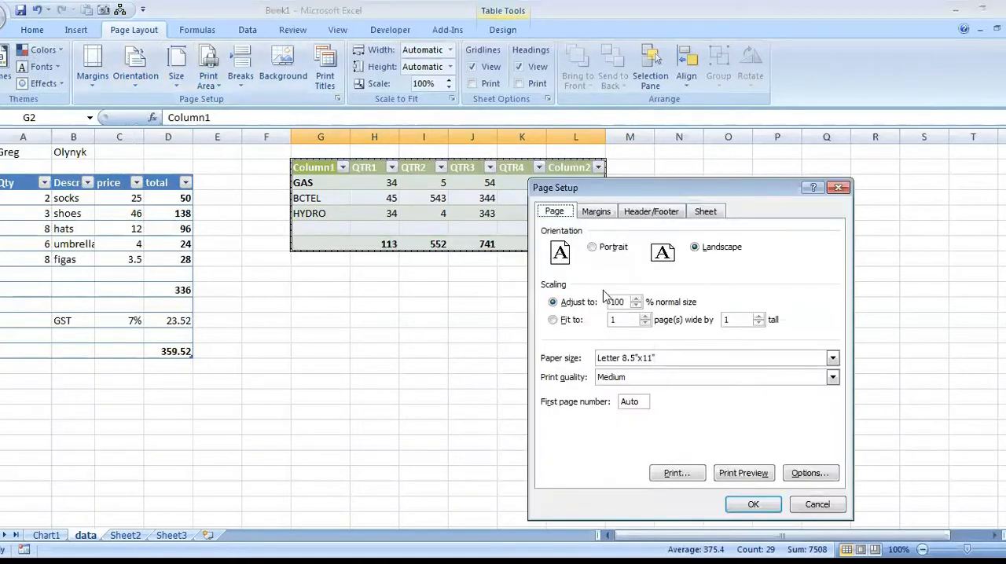
{"action": "left_click", "coordinate": [596, 212]}
{"action": "left_click", "coordinate": [648, 212]}
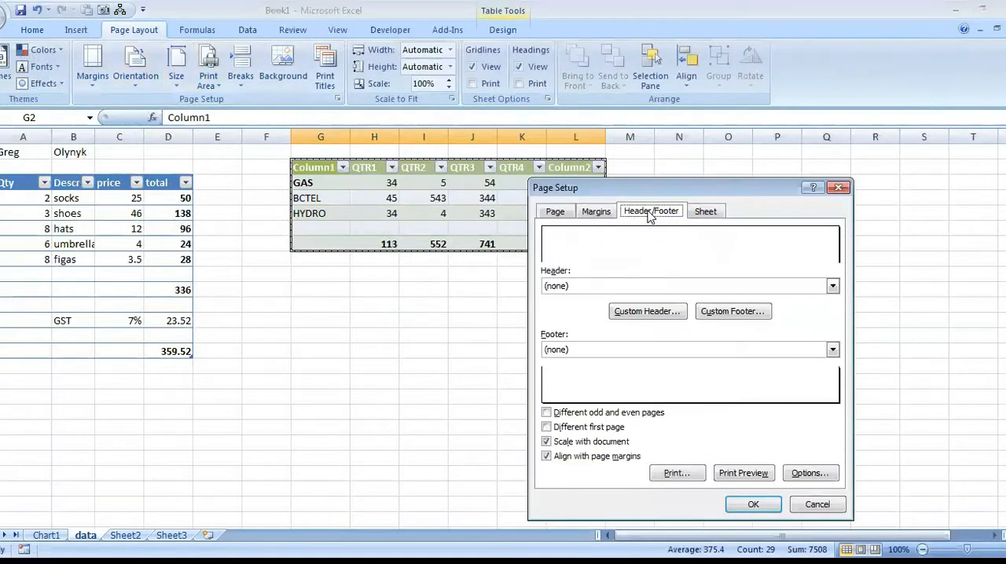
{"action": "left_click", "coordinate": [705, 214]}
{"action": "left_click", "coordinate": [554, 320]}
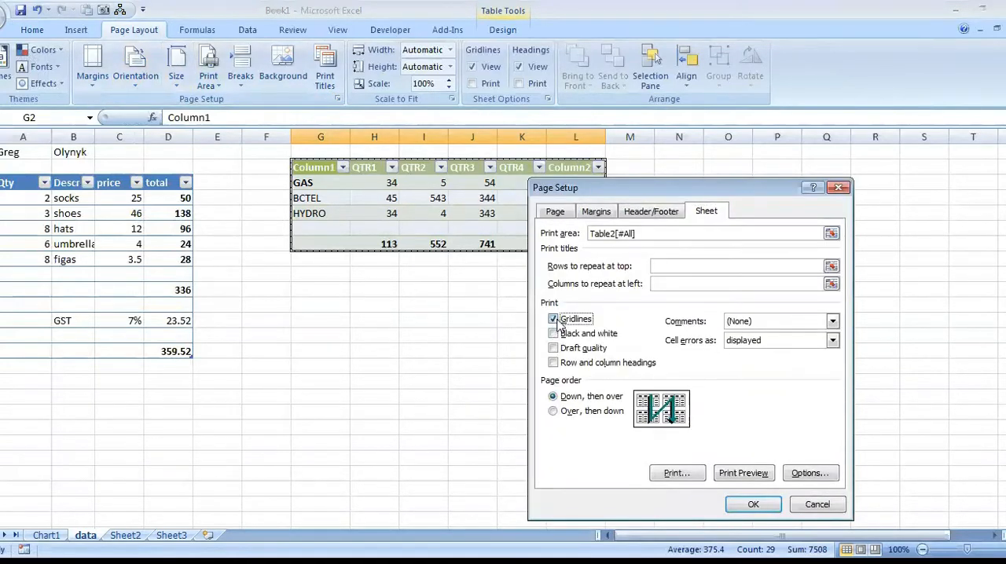
Set row 2 ($2:$2) as the row to repeat at the top of each printed page.
{"action": "left_click", "coordinate": [666, 265]}
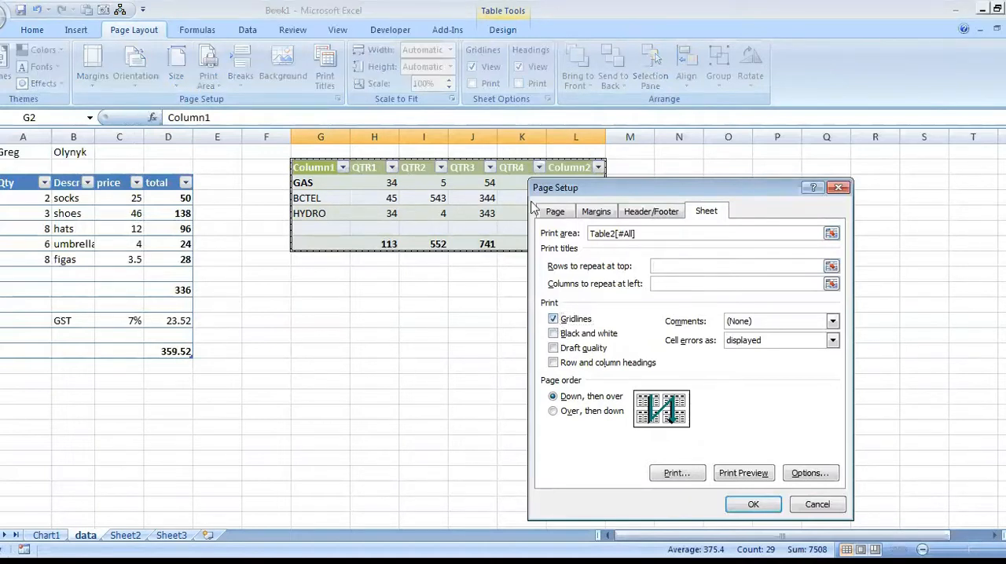
{"action": "left_click", "coordinate": [830, 265]}
{"action": "left_click", "coordinate": [319, 167]}
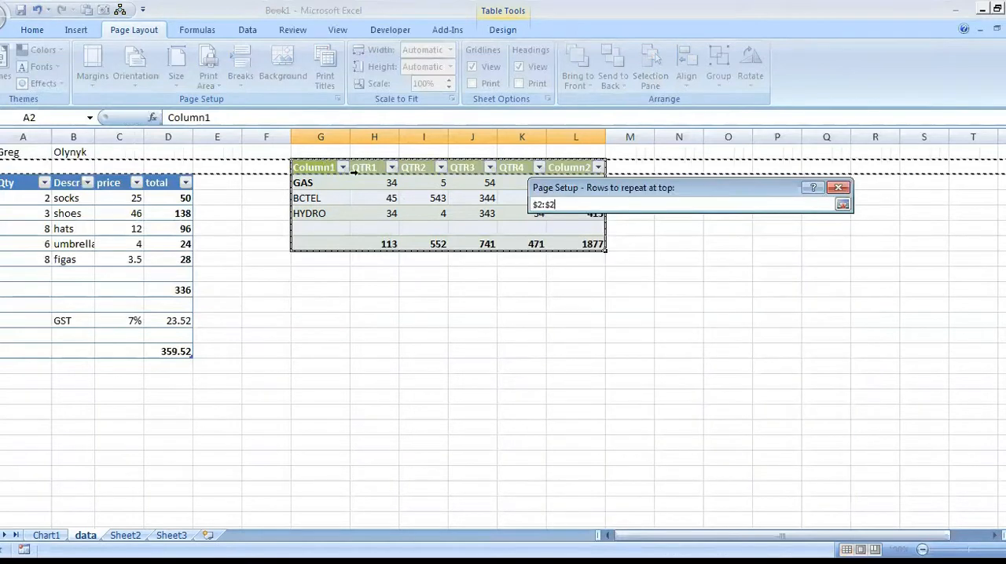
{"action": "left_click", "coordinate": [842, 205]}
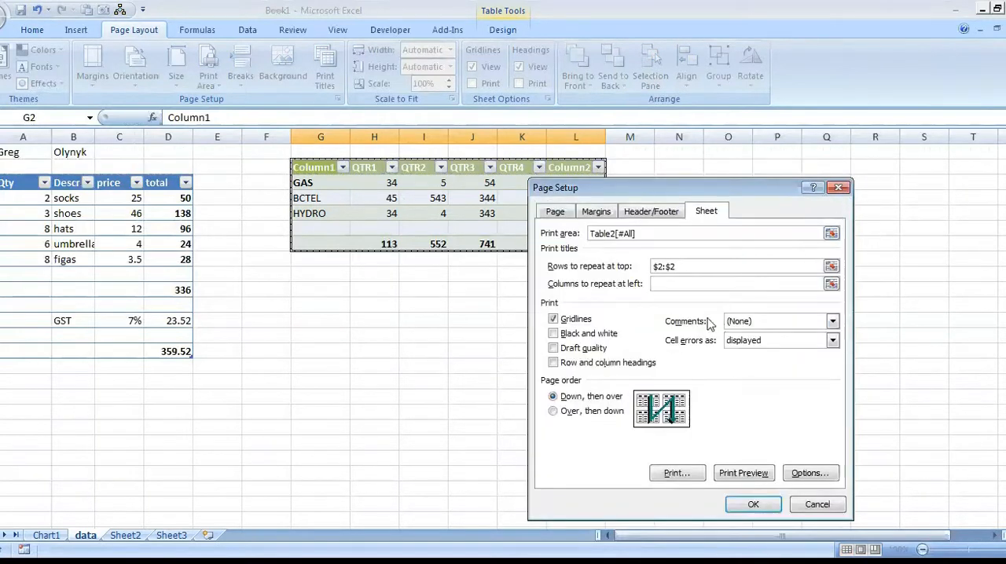
Scale the printout to fit 1 page wide by 1 tall, check it in Print Preview, and return to the sheet.
{"action": "left_click", "coordinate": [554, 212]}
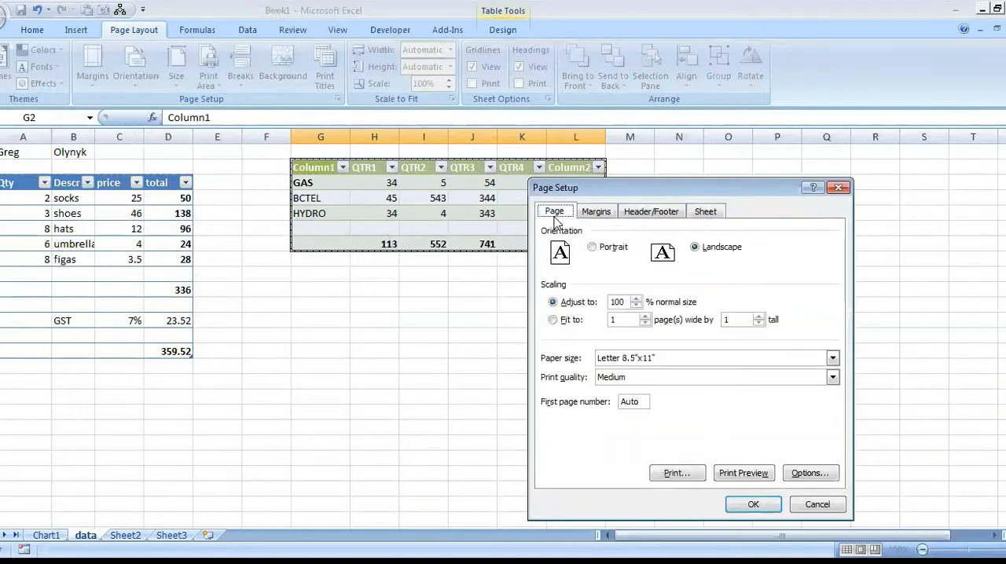
{"action": "left_click", "coordinate": [563, 325]}
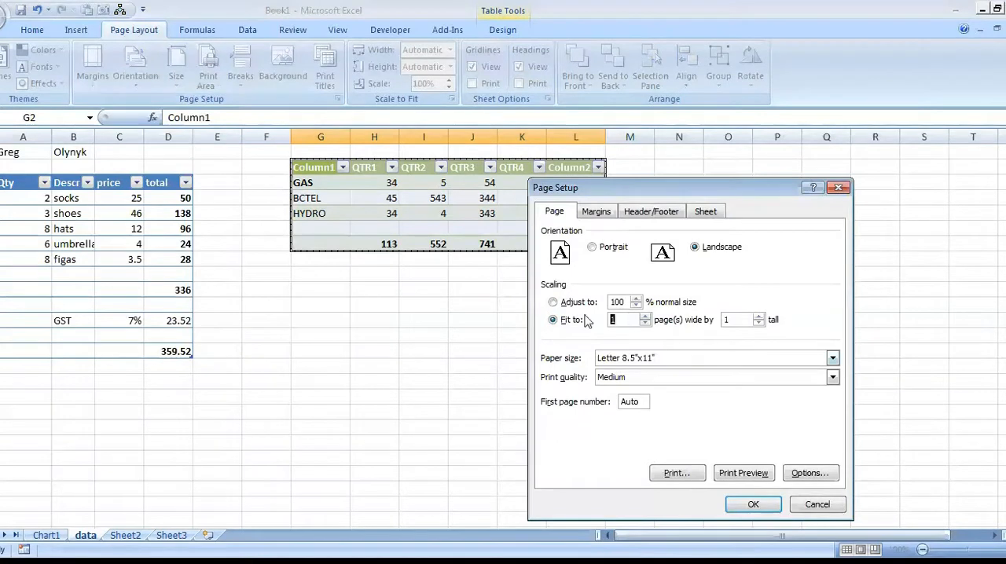
{"action": "left_click", "coordinate": [748, 474]}
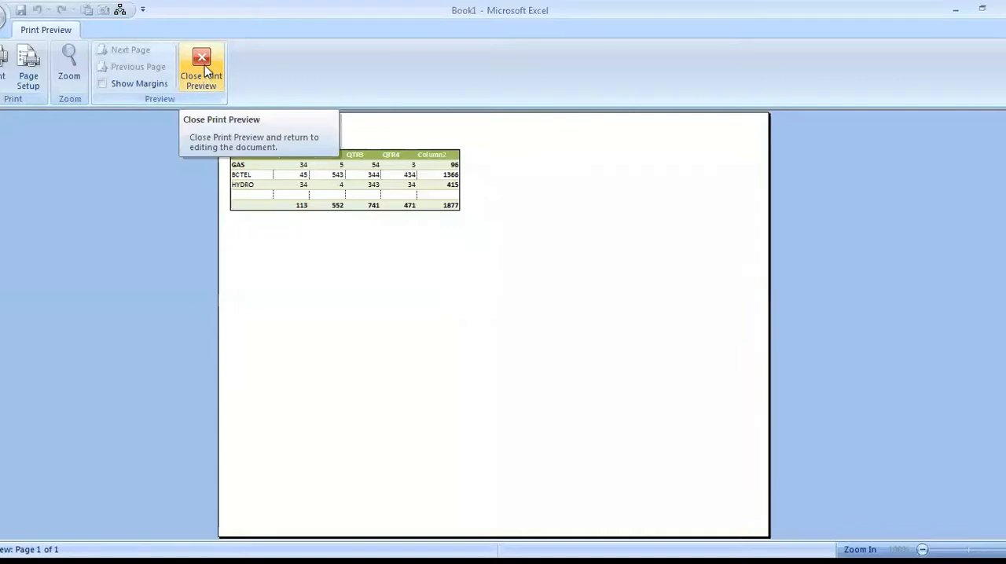
{"action": "left_click", "coordinate": [204, 69]}
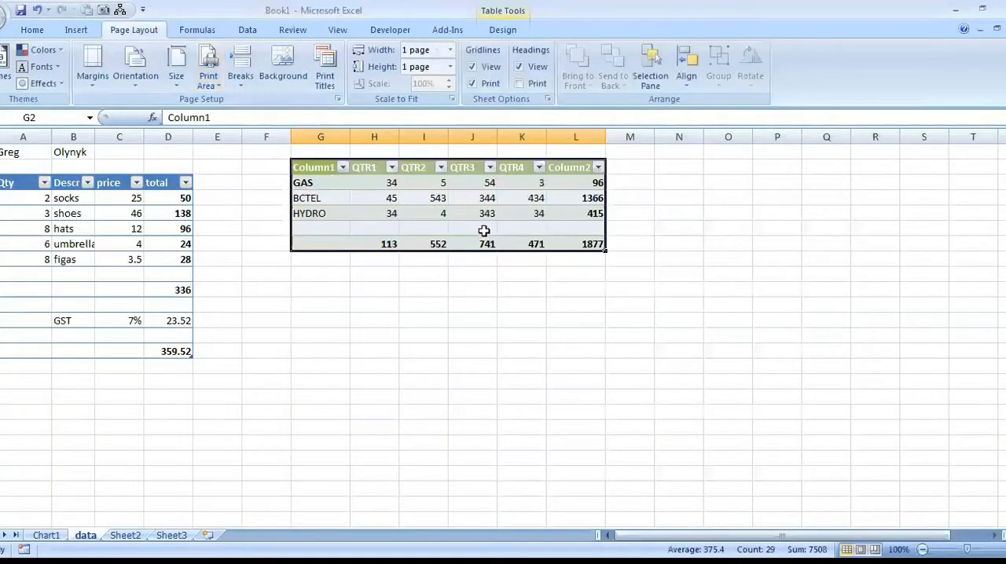
Step cell by cell down, up and across the quarterly table, starting from its Column1 header in G2.
{"action": "left_click", "coordinate": [245, 259]}
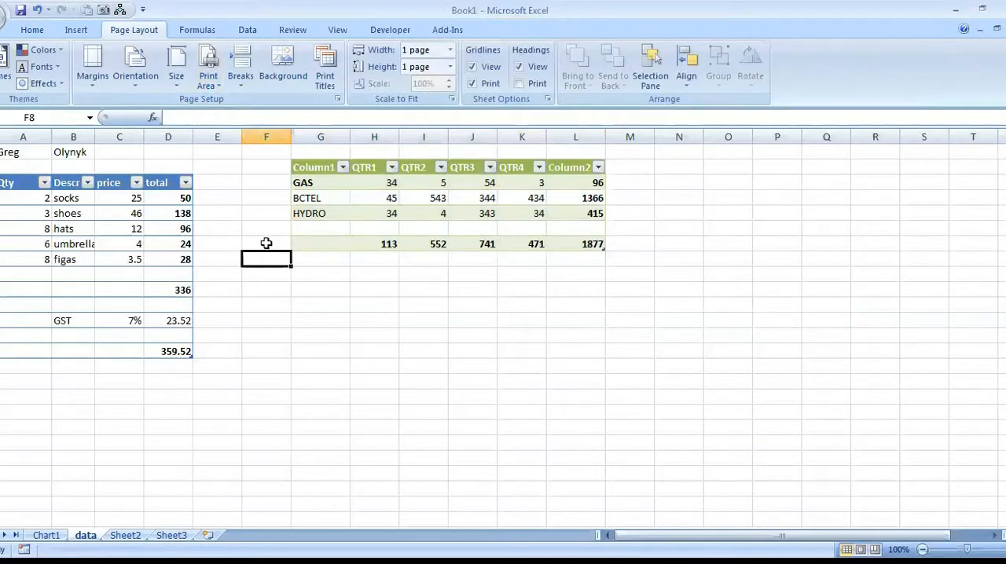
{"action": "left_click", "coordinate": [319, 181]}
{"action": "left_click", "coordinate": [322, 167]}
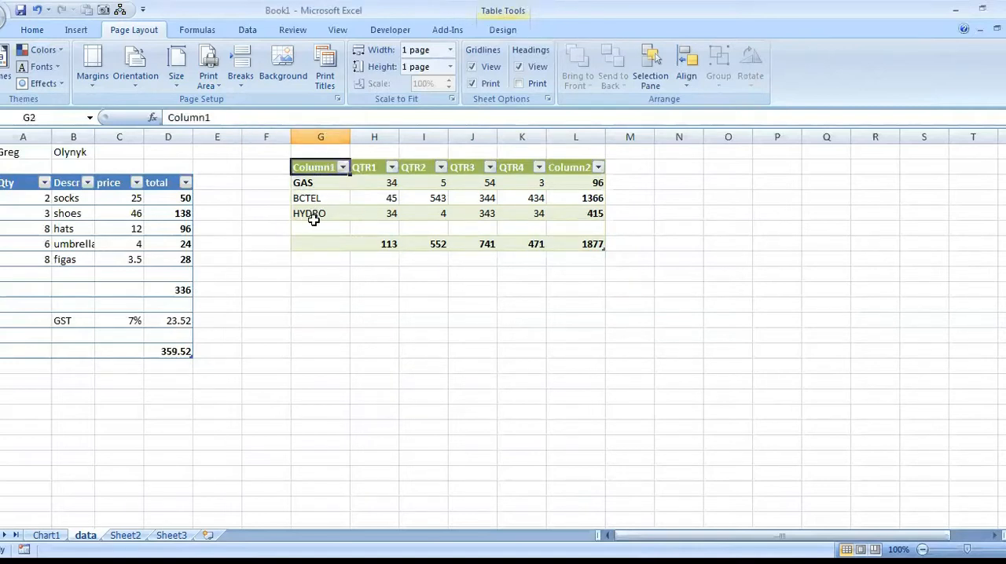
{"action": "key", "text": "Down"}
{"action": "key", "text": "Down"}
{"action": "key", "text": "Down"}
{"action": "key", "text": "Down"}
{"action": "key", "text": "Down"}
{"action": "key", "text": "Up"}
{"action": "key", "text": "Up"}
{"action": "key", "text": "Up"}
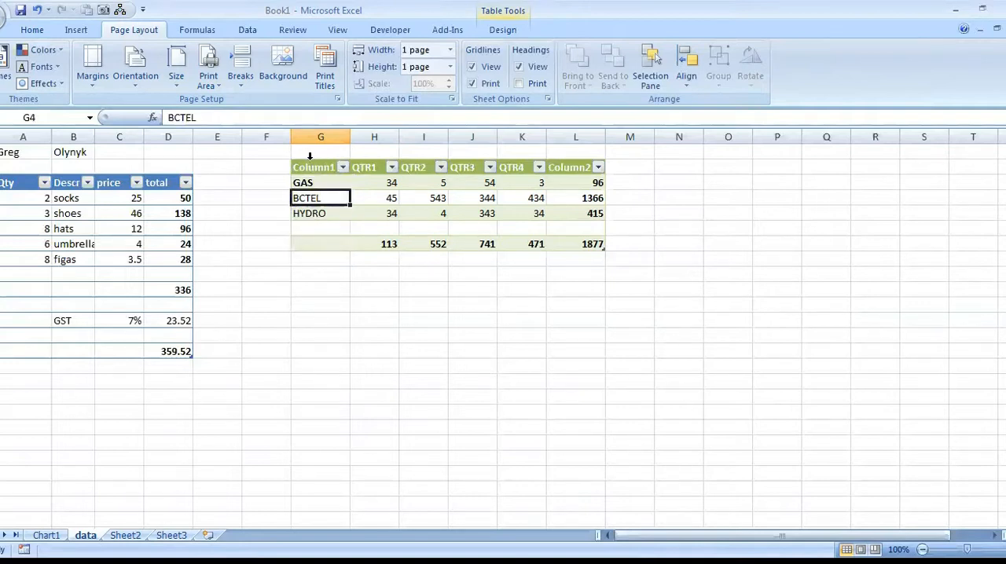
{"action": "key", "text": "Right"}
{"action": "key", "text": "Right"}
Starting at the GAS cell G3, jump between the edges of the quarterly table's data, finishing at the Column2 header L2.
{"action": "left_click", "coordinate": [323, 181]}
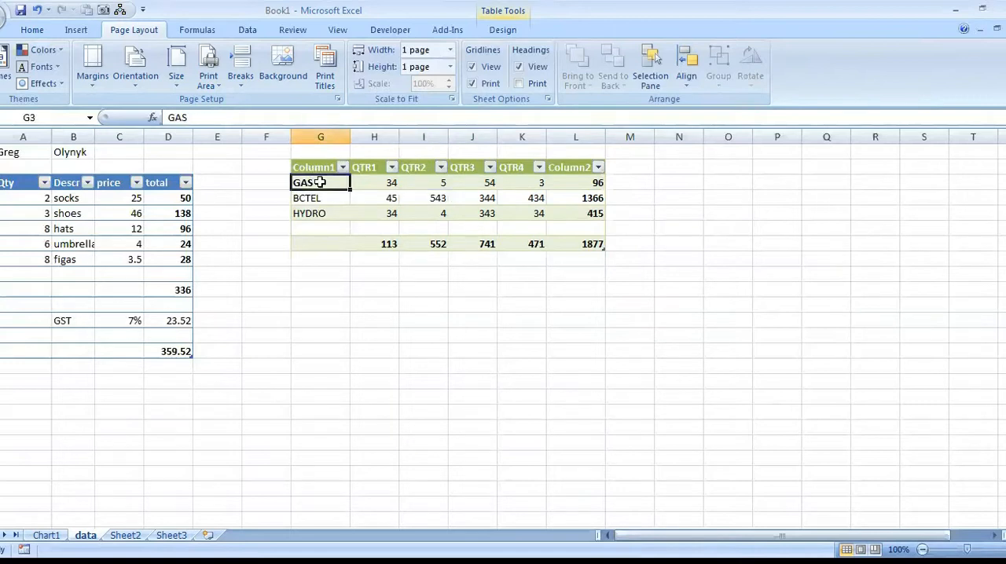
{"action": "key", "text": "ctrl+Right"}
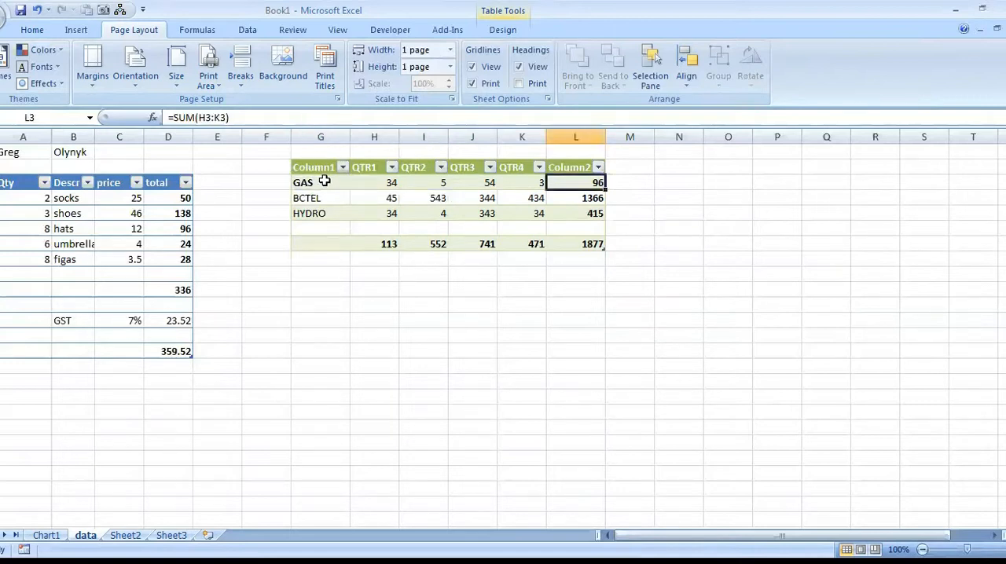
{"action": "key", "text": "Down"}
{"action": "key", "text": "Down"}
{"action": "key", "text": "Down"}
{"action": "key", "text": "Down"}
{"action": "key", "text": "ctrl+Left"}
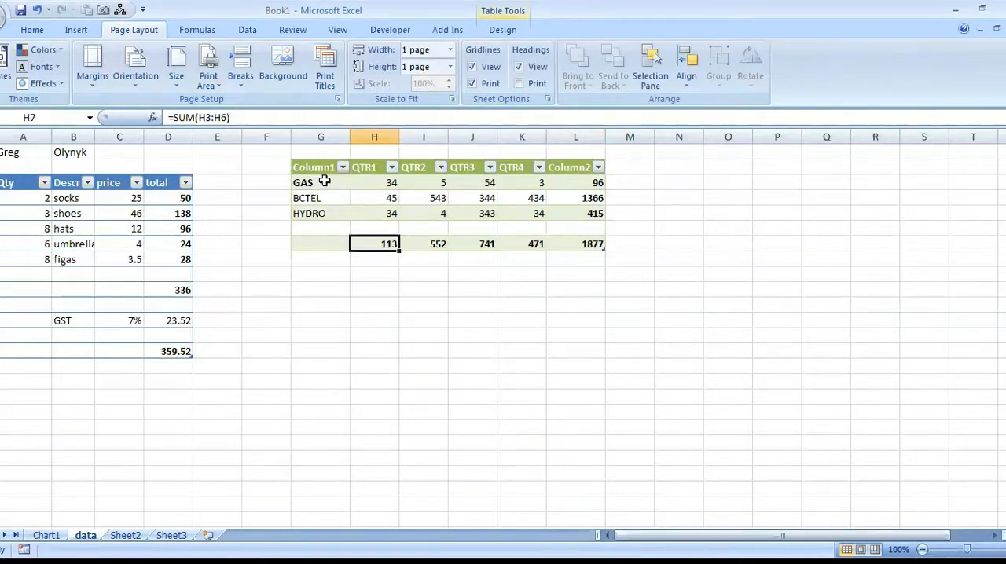
{"action": "key", "text": "Left"}
{"action": "key", "text": "ctrl+Up"}
{"action": "key", "text": "ctrl+Up"}
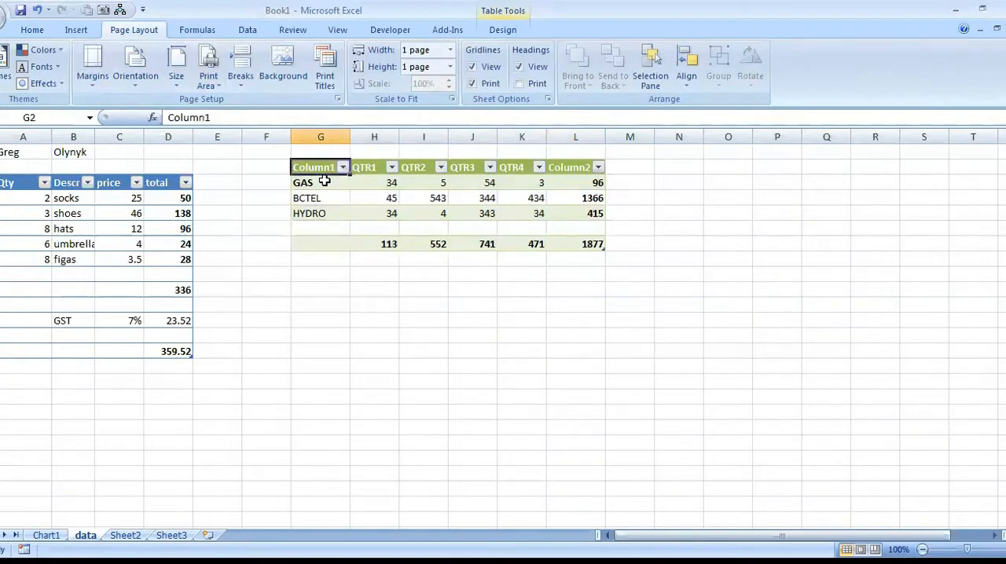
{"action": "key", "text": "ctrl+Right"}
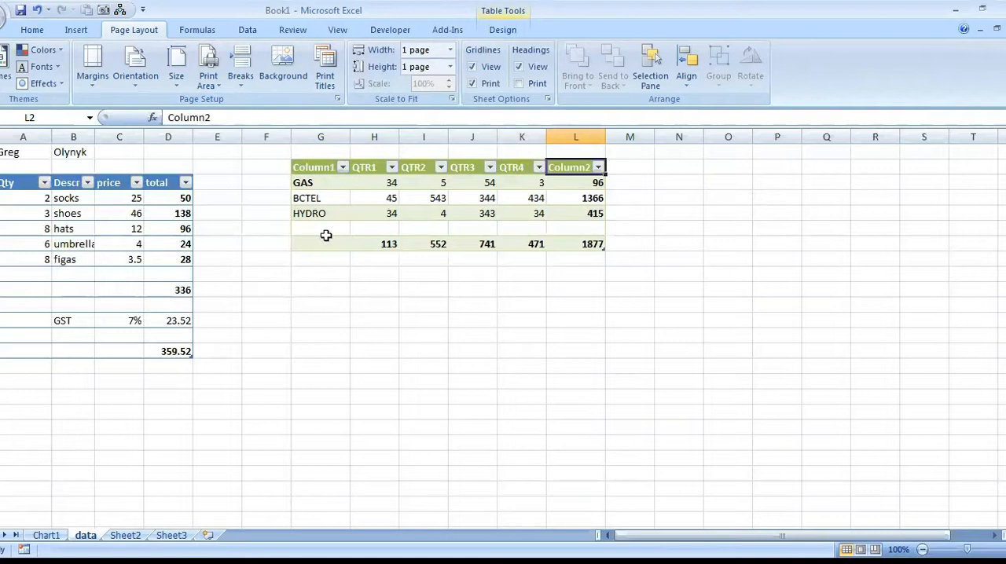
Select the entire columns G through L, and clear the selection by selecting cell I11.
{"action": "left_click", "coordinate": [314, 167]}
{"action": "left_click", "coordinate": [302, 130]}
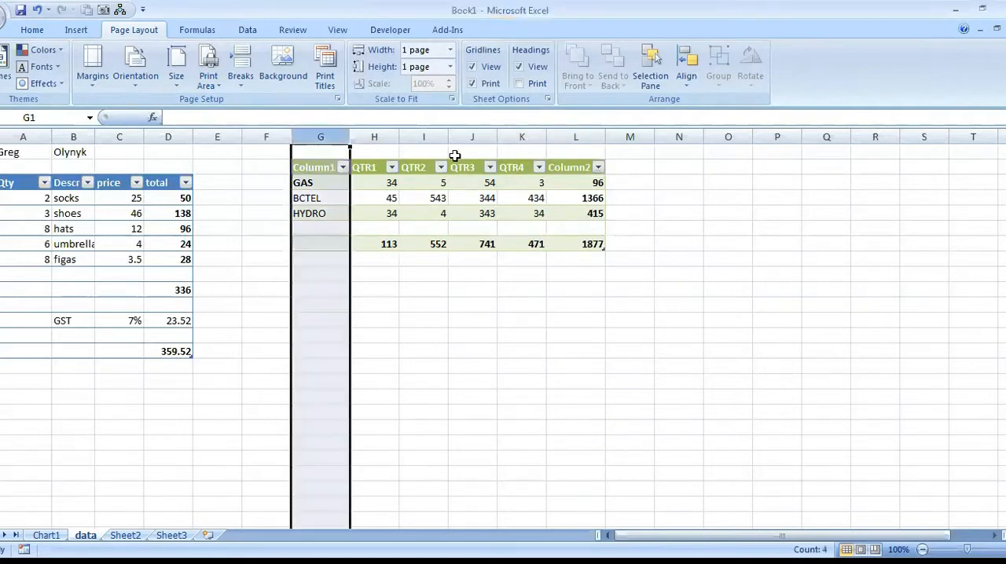
{"action": "left_click", "coordinate": [590, 133], "text": "shift"}
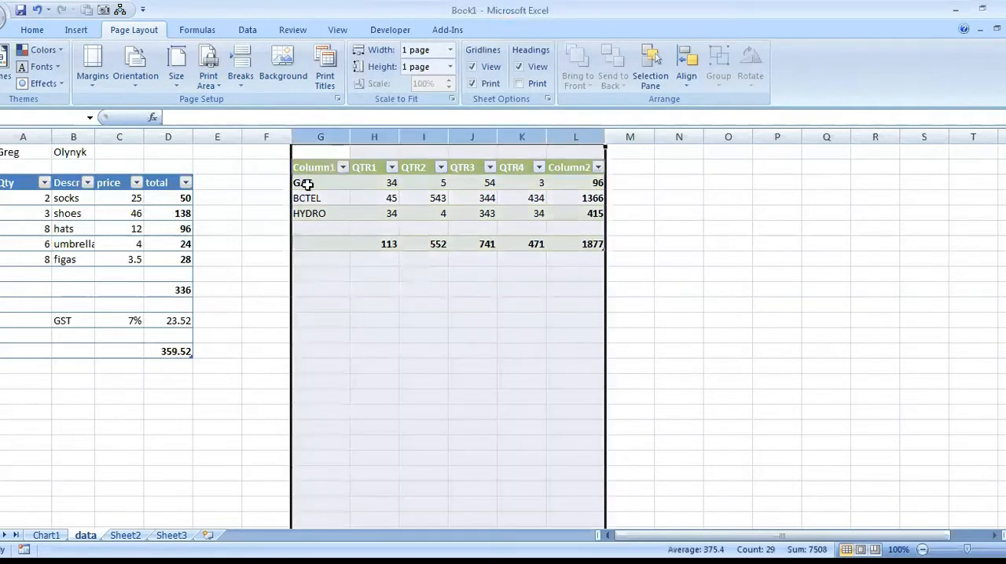
{"action": "left_click", "coordinate": [420, 310]}
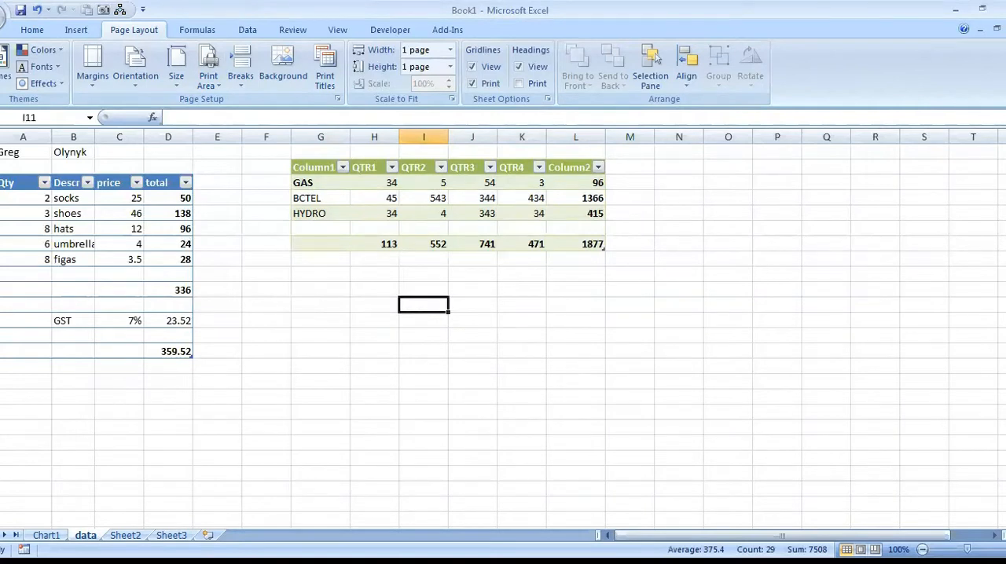
Select the entire rows 3 through 14, and clear the selection by selecting cell G9.
{"action": "left_click", "coordinate": [0, 182]}
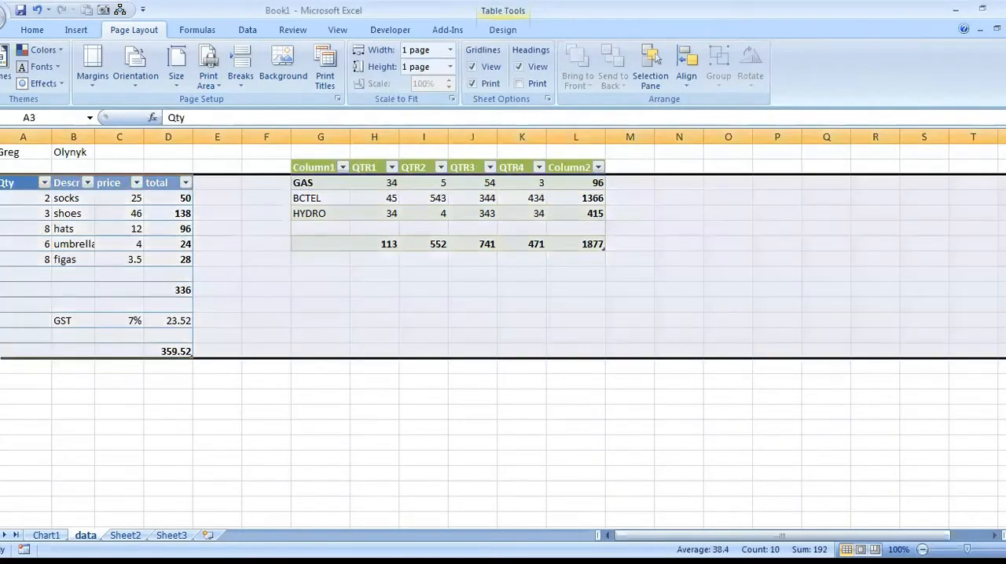
{"action": "left_click", "coordinate": [202, 287]}
{"action": "left_click", "coordinate": [314, 276]}
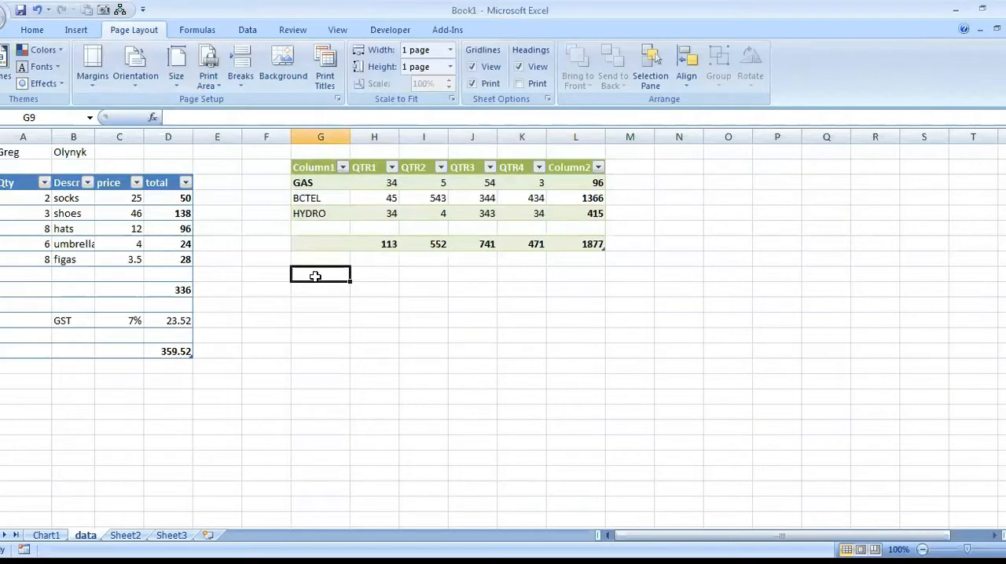
Extend the selection from cell G9 down and across the empty area below the quarterly table, covering G9:N17.
{"action": "key", "text": "shift+Down"}
{"action": "key", "text": "shift+Down"}
{"action": "key", "text": "shift+Down"}
{"action": "key", "text": "shift+Down"}
{"action": "key", "text": "shift+Down"}
{"action": "key", "text": "shift+Right"}
{"action": "key", "text": "shift+Right"}
{"action": "key", "text": "shift+Right"}
{"action": "key", "text": "shift+Right"}
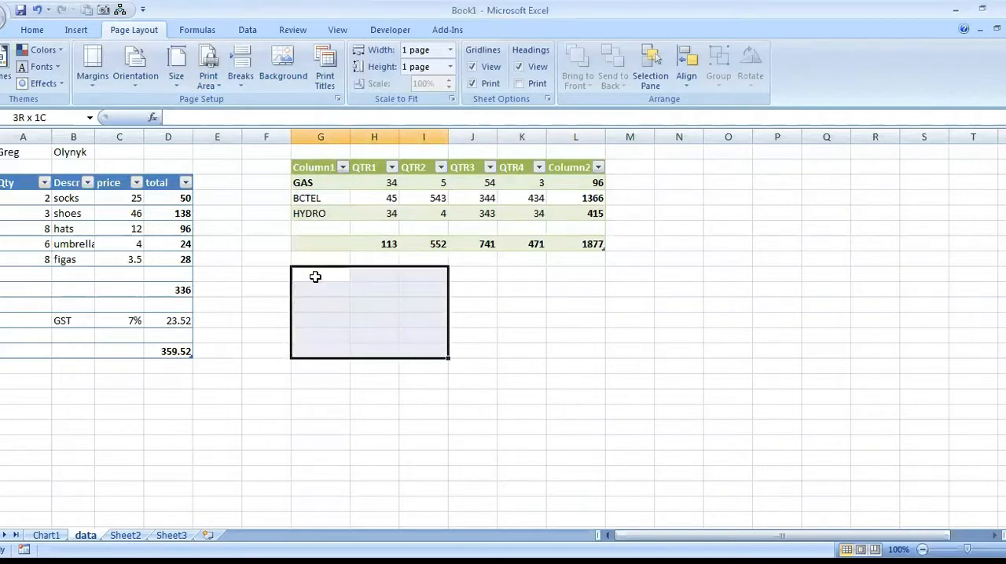
{"action": "key", "text": "shift+Down"}
{"action": "key", "text": "shift+Down"}
{"action": "key", "text": "shift+Down"}
{"action": "key", "text": "shift+Right"}
{"action": "key", "text": "shift+Right"}
{"action": "key", "text": "shift+Right"}
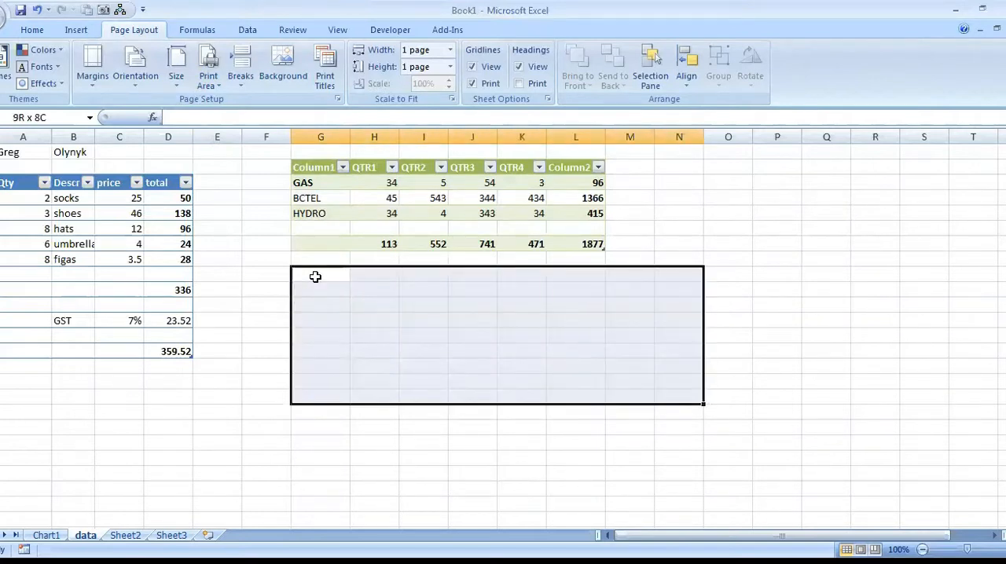
Select the quarterly table's block G2:L5 starting from its Column1 header, and clear the selection by selecting H4 and the umbrellas cell B7.
{"action": "left_click", "coordinate": [321, 164]}
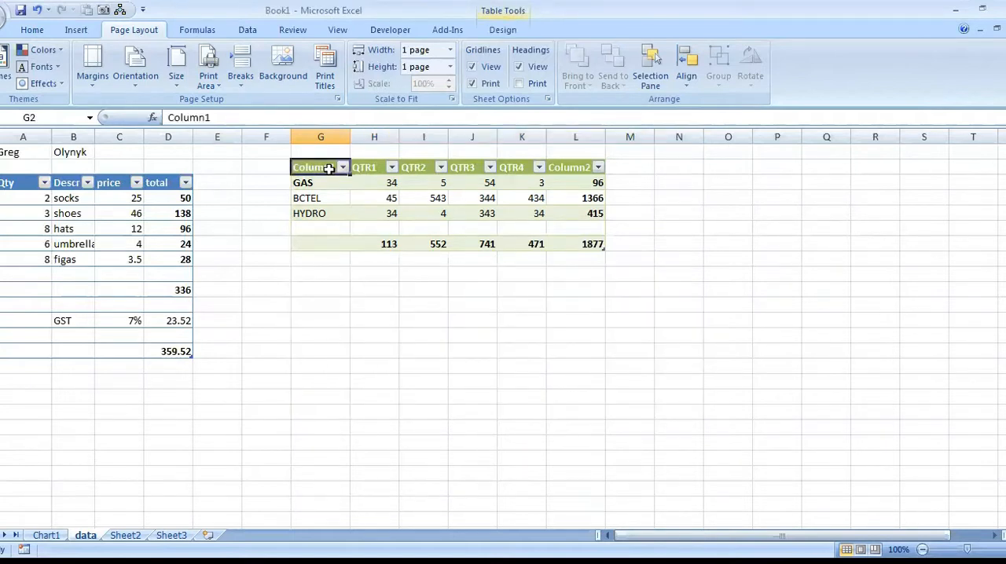
{"action": "key", "text": "ctrl+shift+Down"}
{"action": "key", "text": "ctrl+shift+Right"}
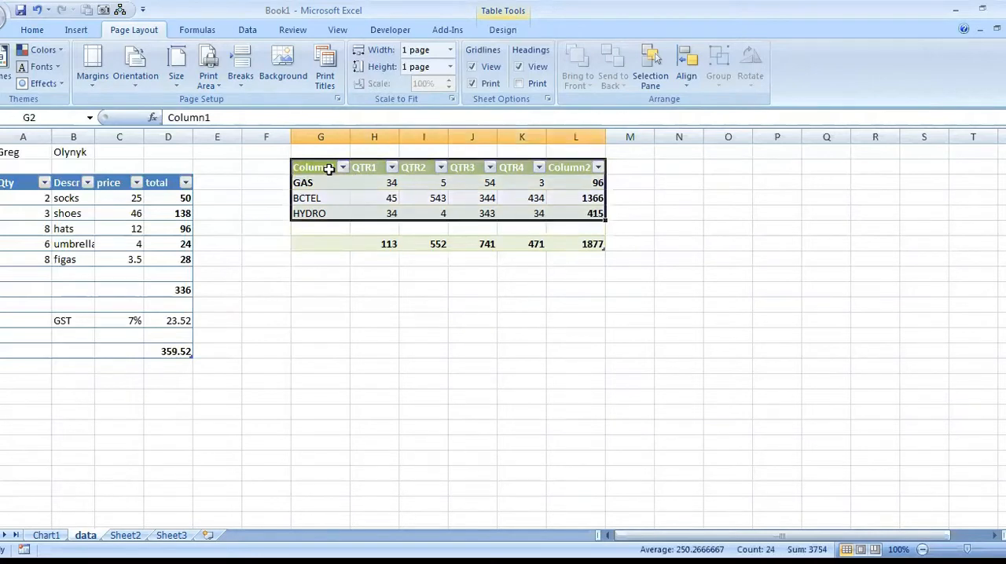
{"action": "left_click", "coordinate": [395, 200]}
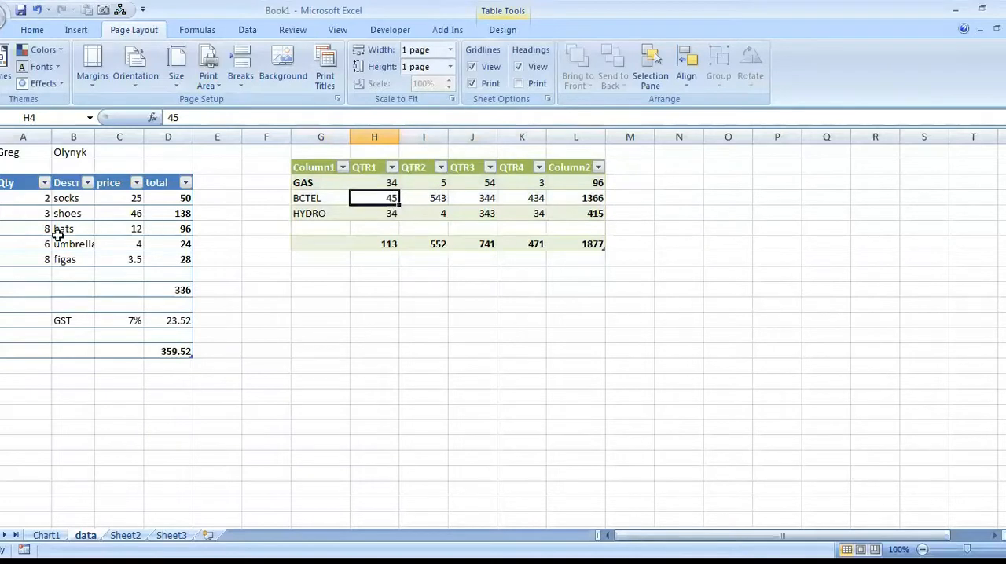
{"action": "left_click", "coordinate": [88, 239]}
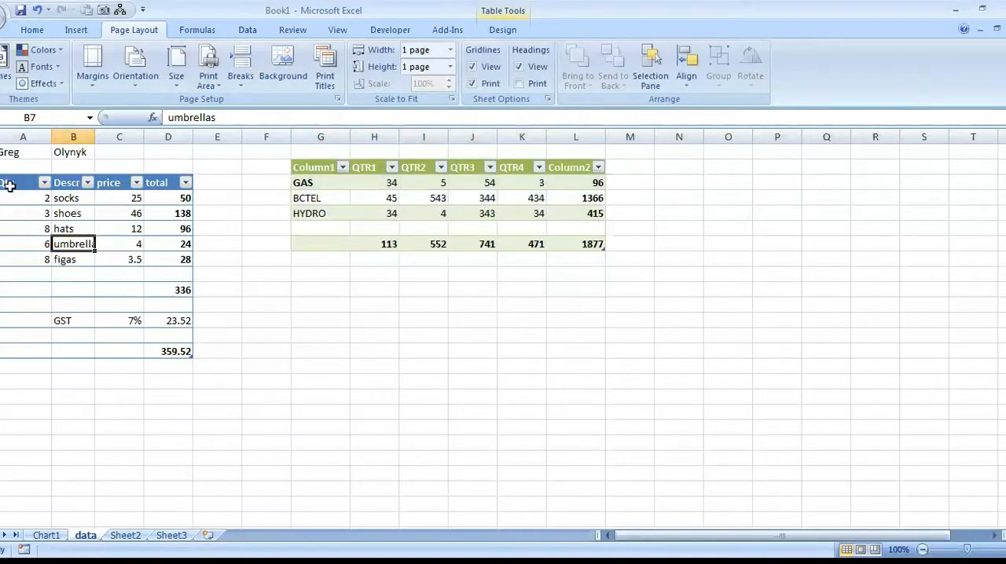